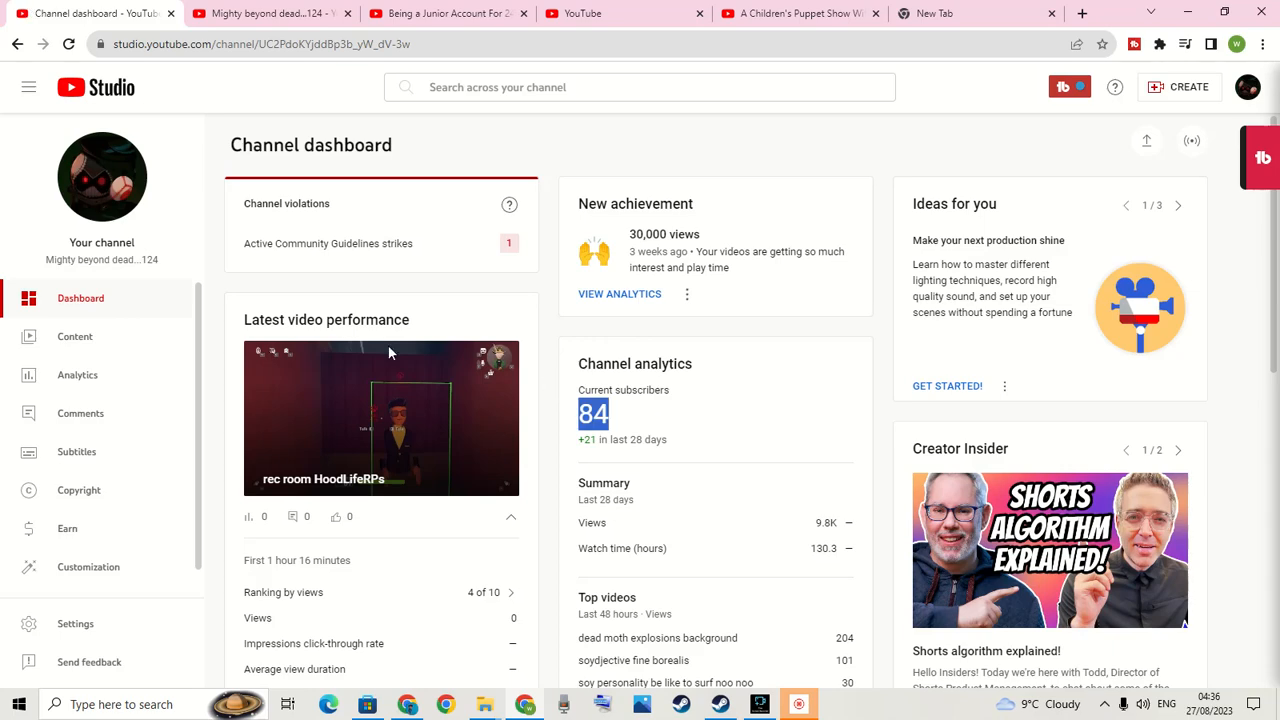
Navigate from the dashboard through Content to the channel's Comments list.
{"action": "left_click", "coordinate": [136, 331]}
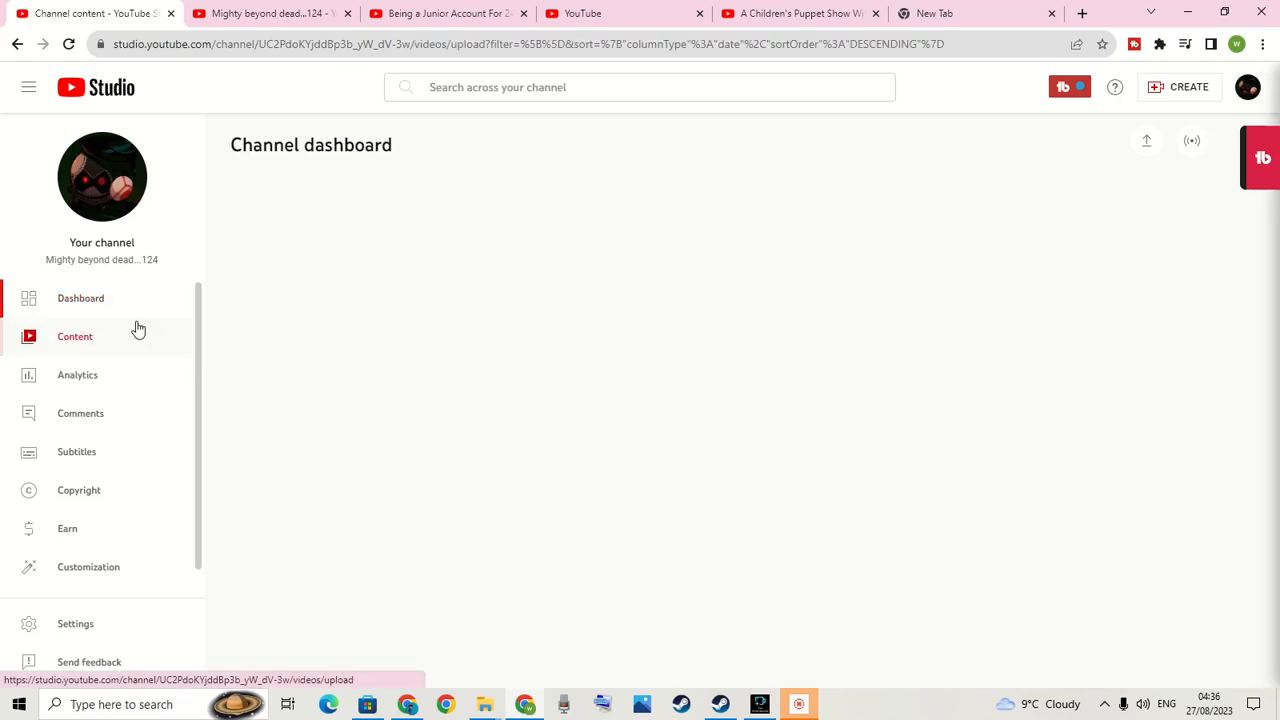
{"action": "left_click", "coordinate": [106, 413]}
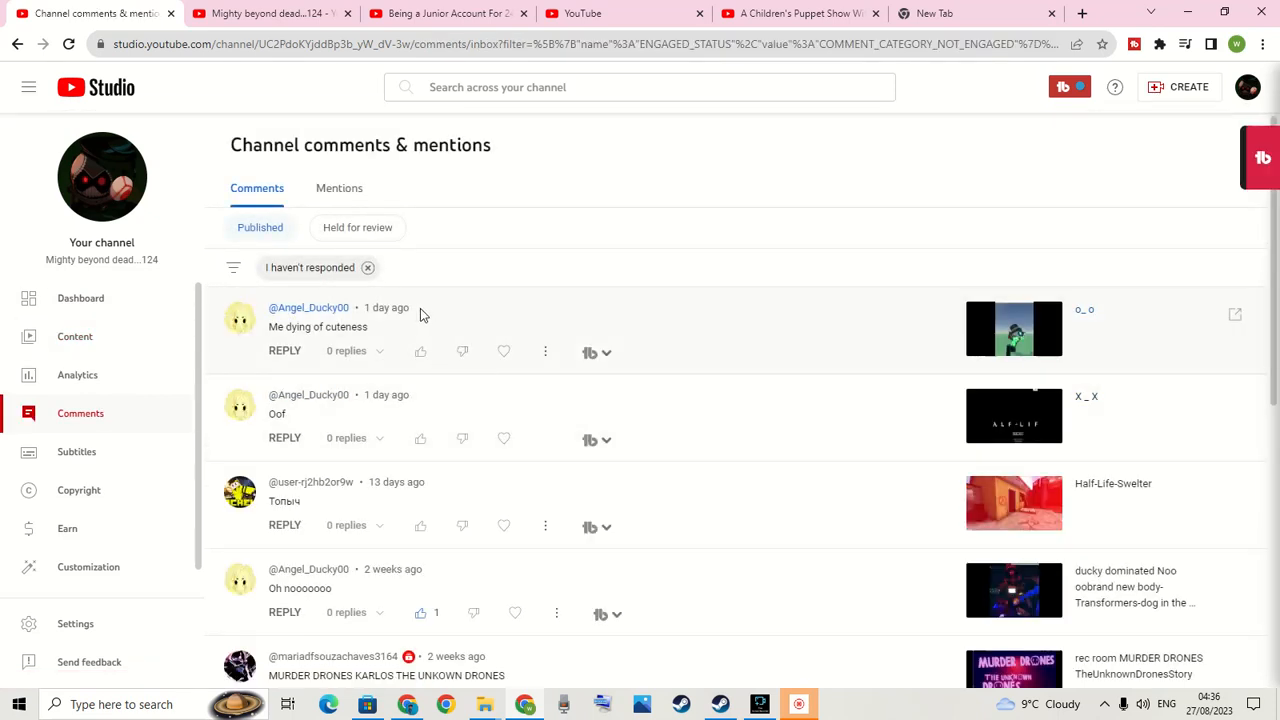
{"action": "scroll", "coordinate": [466, 300], "scroll_direction": "down", "scroll_amount": 1}
{"action": "scroll", "coordinate": [466, 295], "scroll_direction": "down", "scroll_amount": 2}
{"action": "scroll", "coordinate": [466, 300], "scroll_direction": "down", "scroll_amount": 2}
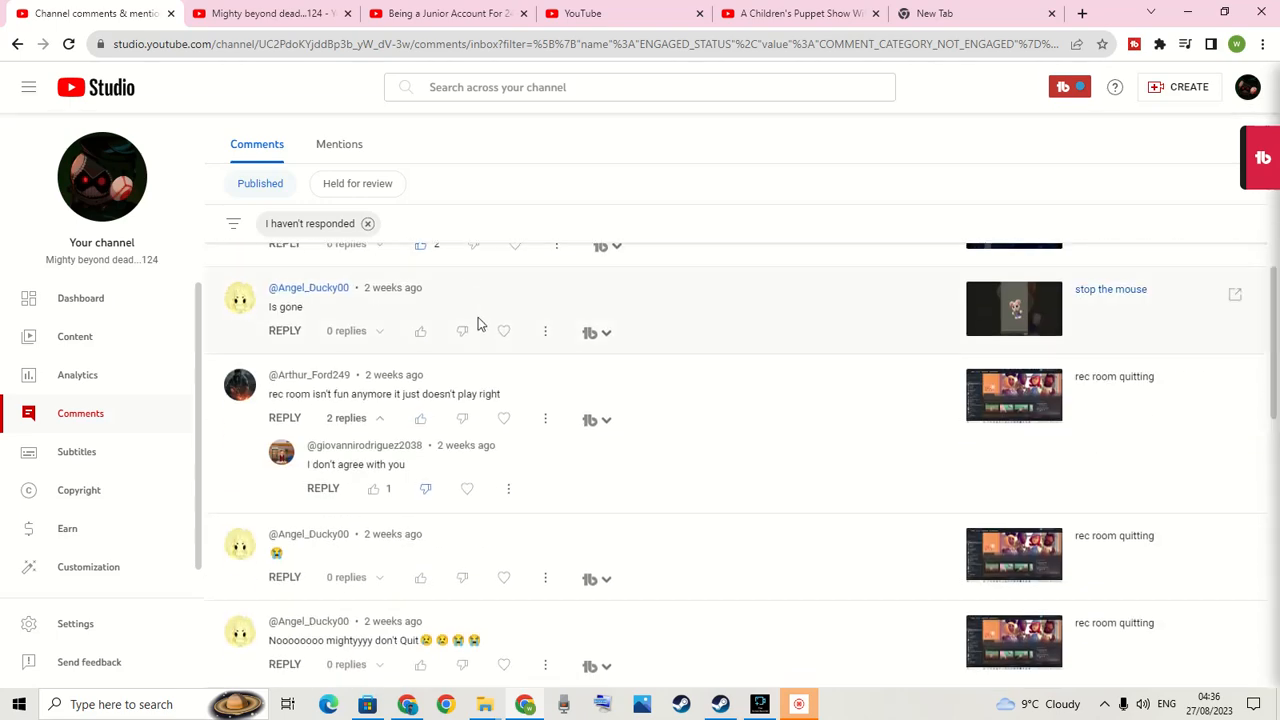
{"action": "scroll", "coordinate": [478, 323], "scroll_direction": "up", "scroll_amount": 4}
{"action": "scroll", "coordinate": [480, 330], "scroll_direction": "up", "scroll_amount": 2}
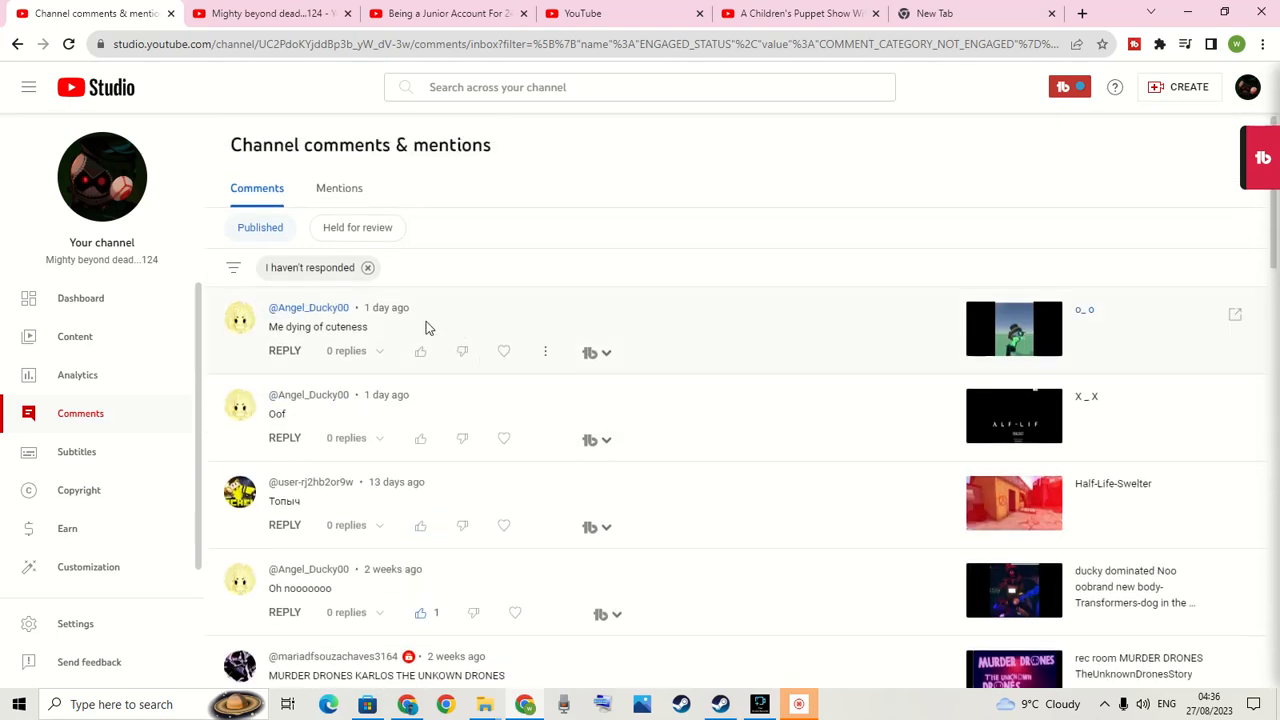
{"action": "scroll", "coordinate": [330, 350], "scroll_direction": "down", "scroll_amount": 2}
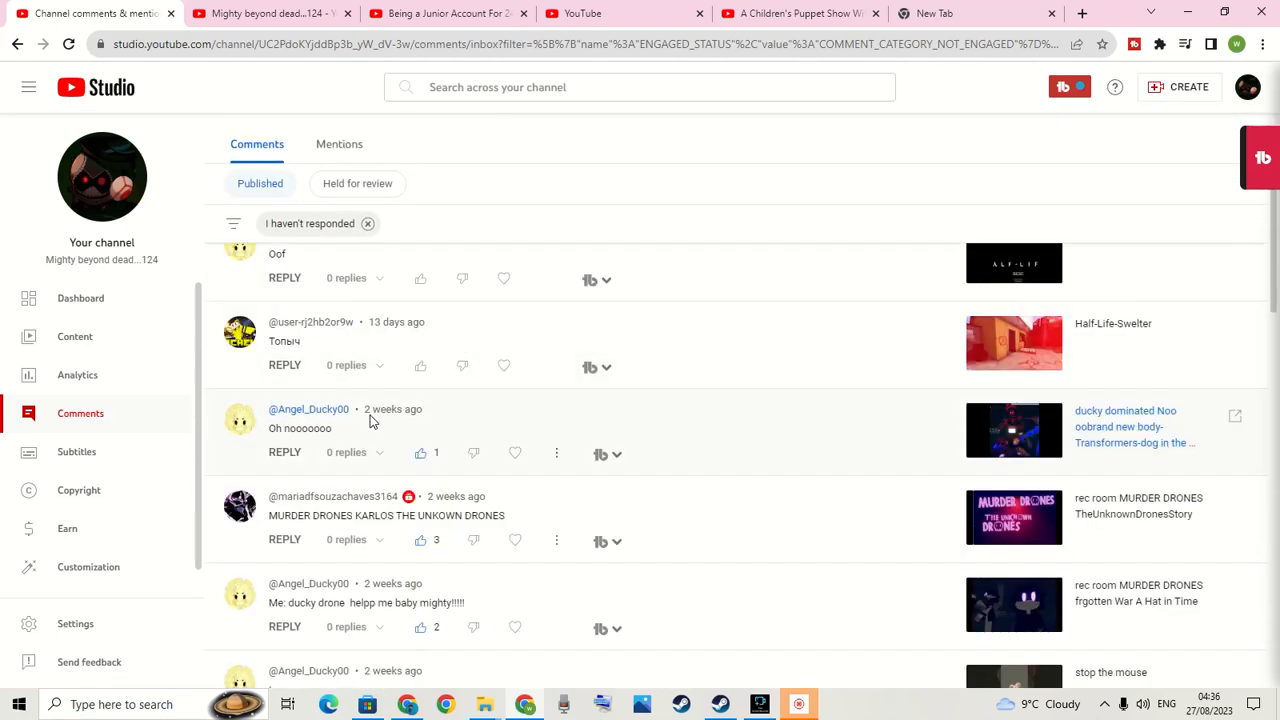
{"action": "scroll", "coordinate": [367, 430], "scroll_direction": "down", "scroll_amount": 2}
{"action": "scroll", "coordinate": [383, 490], "scroll_direction": "down", "scroll_amount": 1}
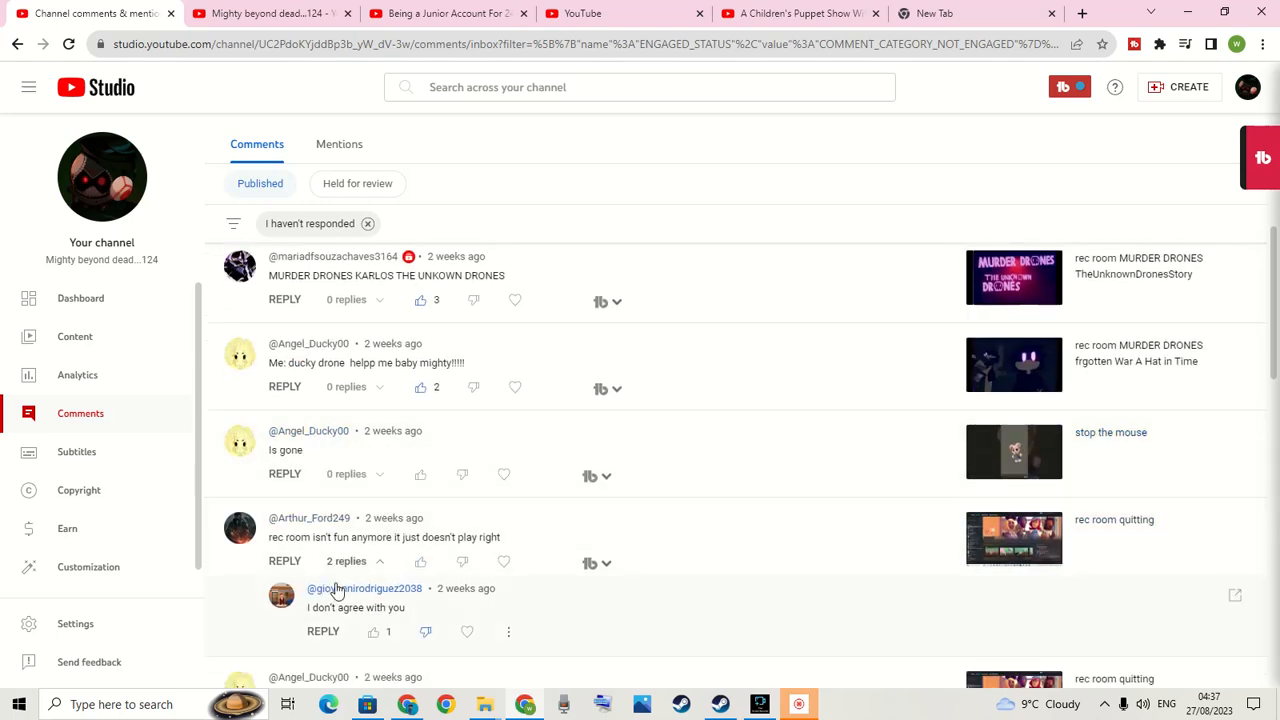
{"action": "scroll", "coordinate": [672, 470], "scroll_direction": "down", "scroll_amount": 2}
{"action": "scroll", "coordinate": [677, 463], "scroll_direction": "down", "scroll_amount": 2}
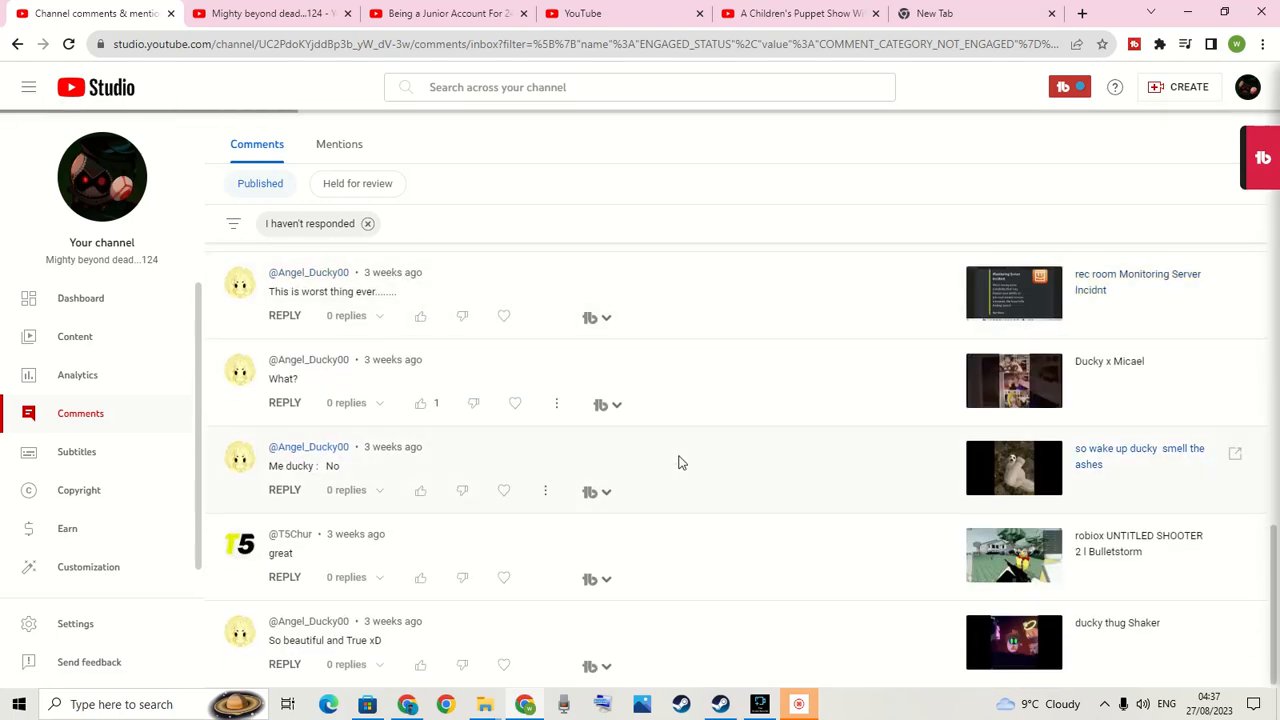
{"action": "scroll", "coordinate": [677, 458], "scroll_direction": "down", "scroll_amount": 2}
{"action": "scroll", "coordinate": [660, 440], "scroll_direction": "down", "scroll_amount": 3}
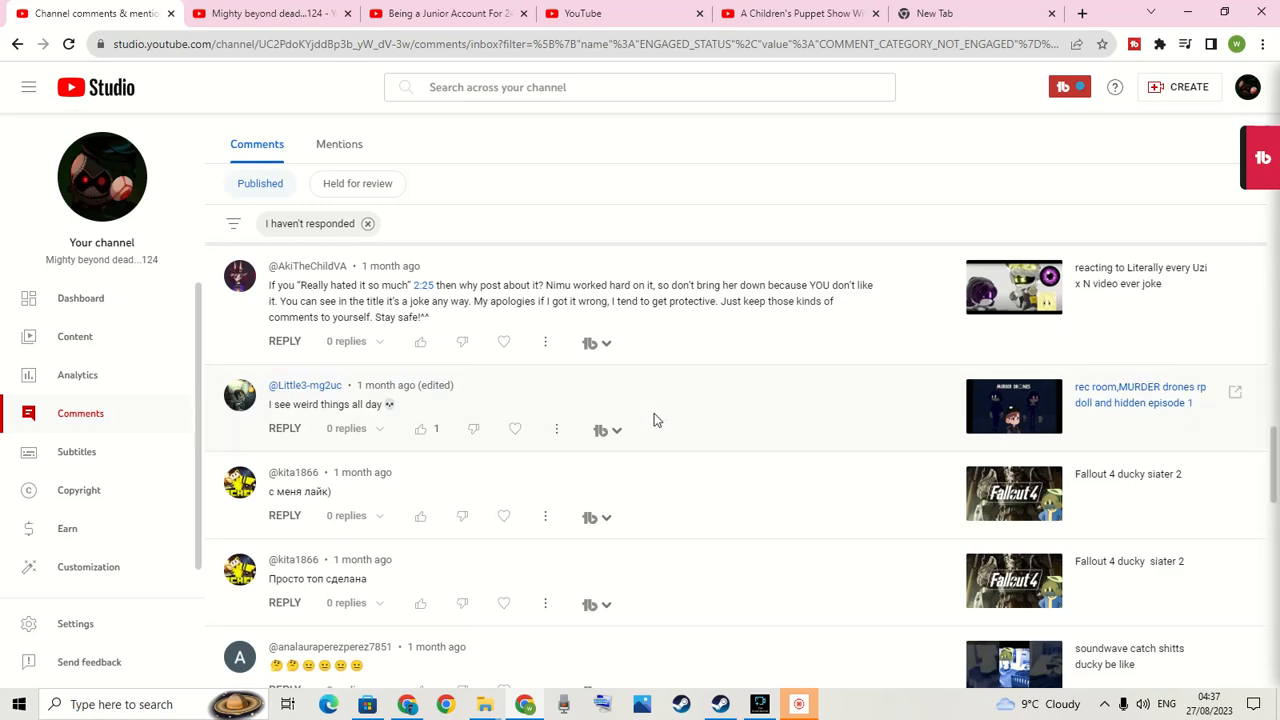
{"action": "scroll", "coordinate": [654, 411], "scroll_direction": "down", "scroll_amount": 3}
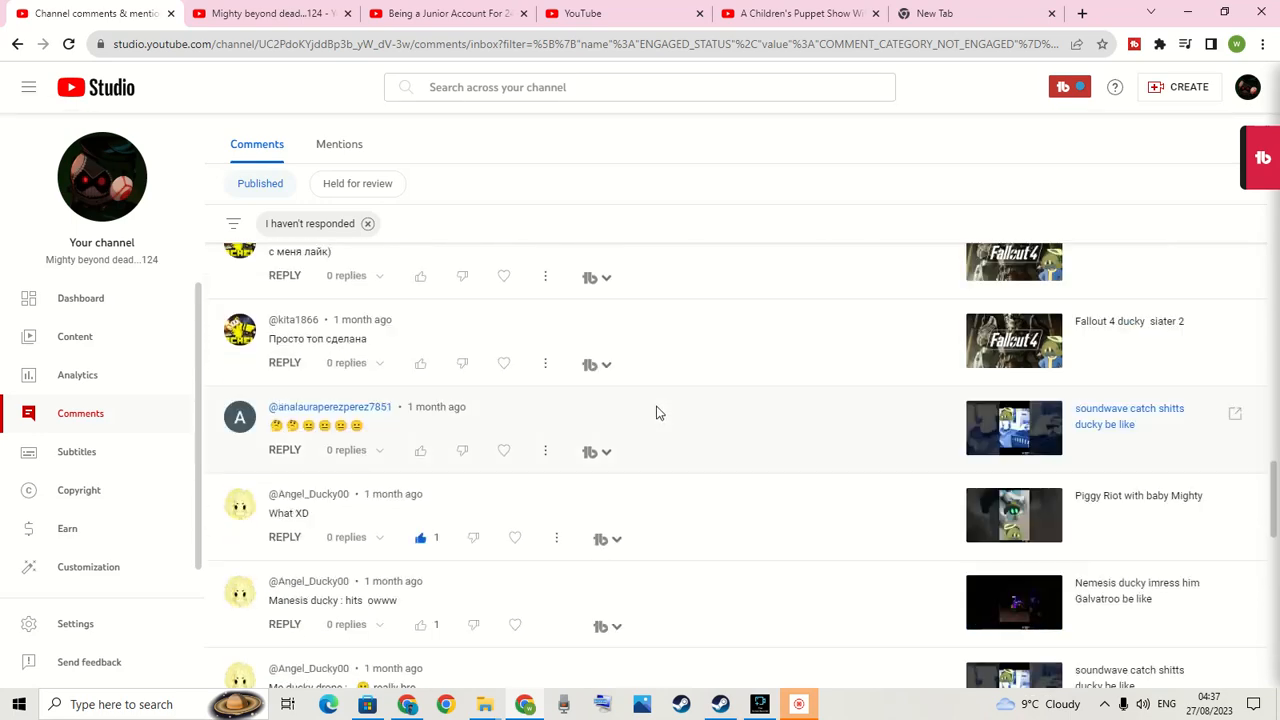
{"action": "scroll", "coordinate": [650, 405], "scroll_direction": "down", "scroll_amount": 1}
{"action": "scroll", "coordinate": [645, 386], "scroll_direction": "down", "scroll_amount": 3}
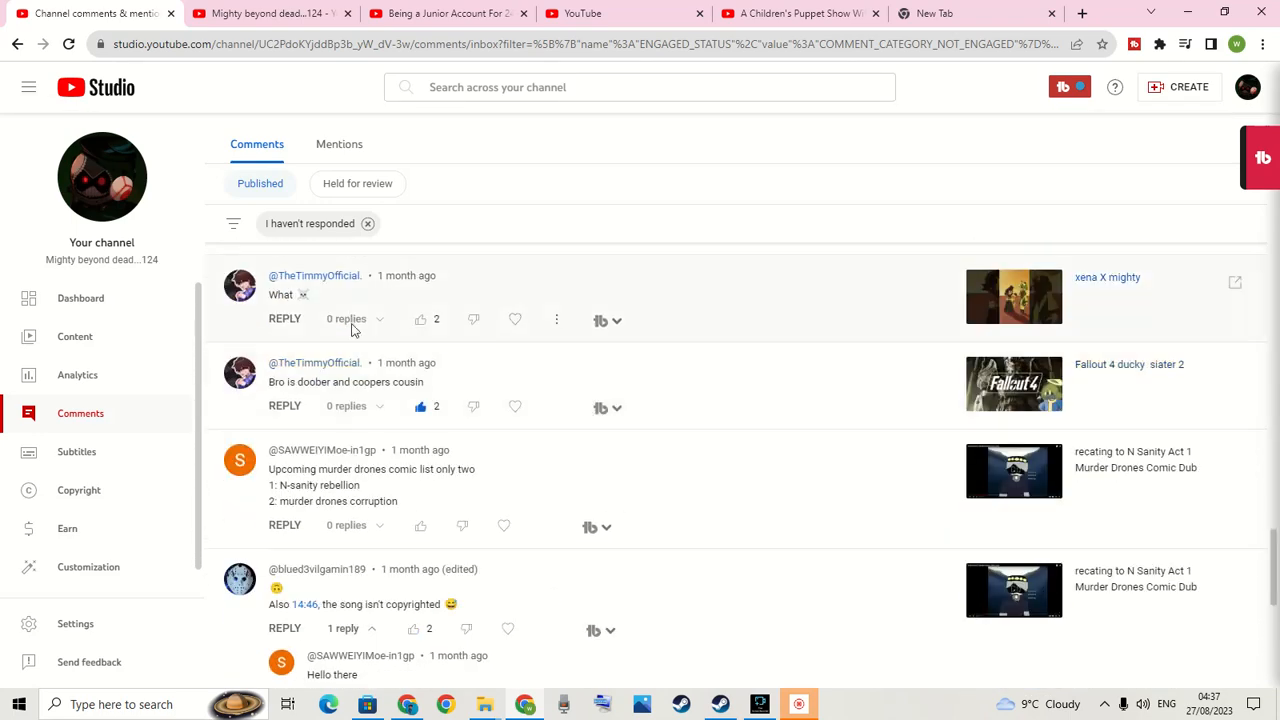
{"action": "left_click", "coordinate": [83, 308]}
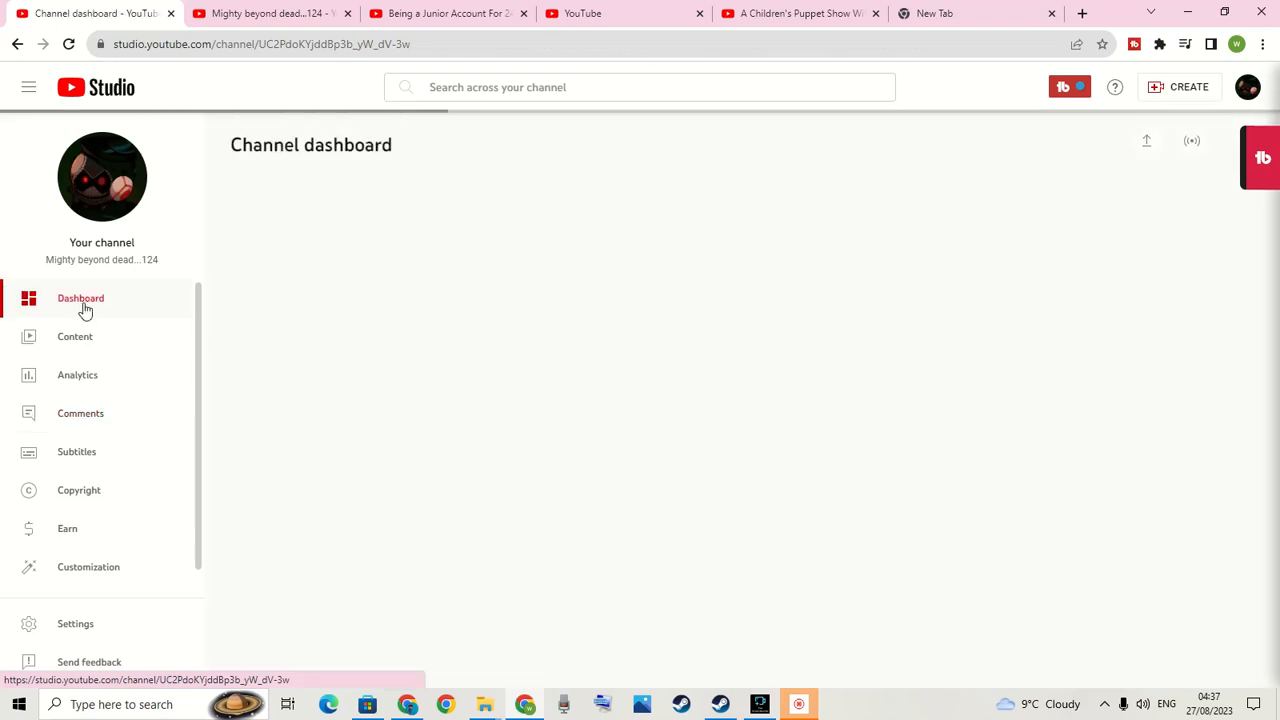
{"action": "scroll", "coordinate": [440, 380], "scroll_direction": "down", "scroll_amount": 3}
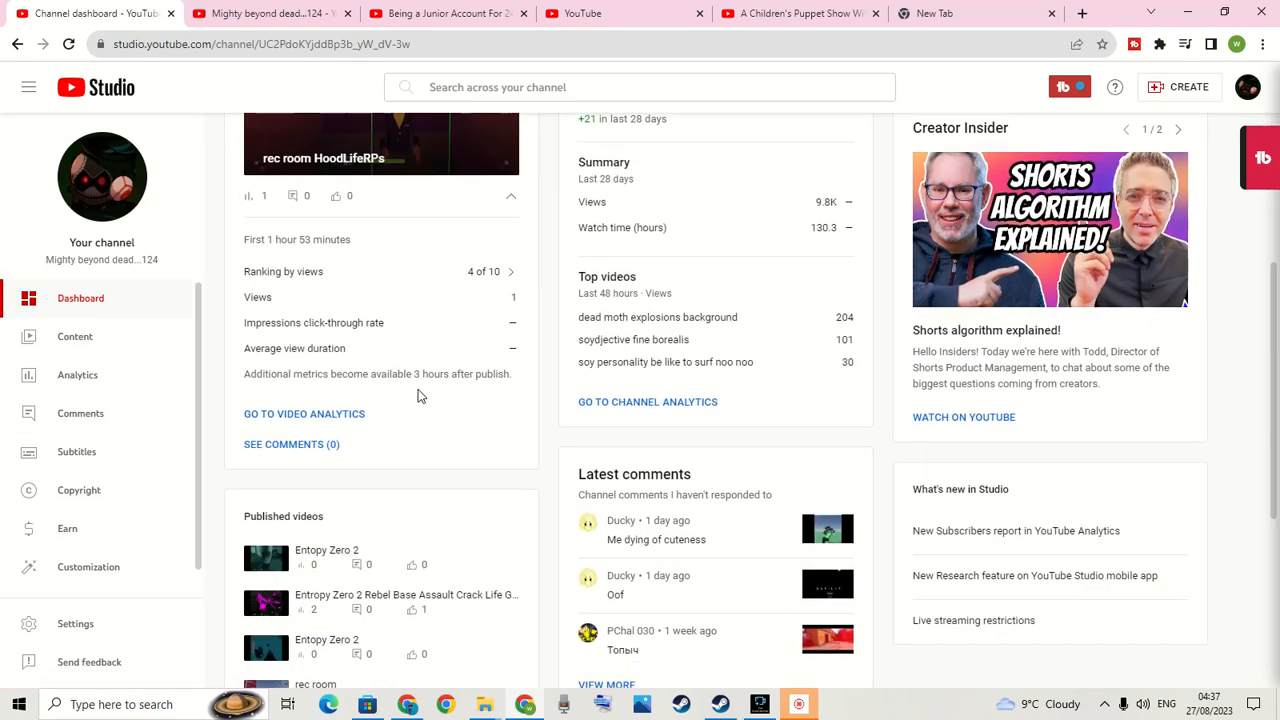
{"action": "scroll", "coordinate": [422, 390], "scroll_direction": "down", "scroll_amount": 3}
{"action": "scroll", "coordinate": [425, 387], "scroll_direction": "down", "scroll_amount": 1}
{"action": "scroll", "coordinate": [430, 328], "scroll_direction": "up", "scroll_amount": 3}
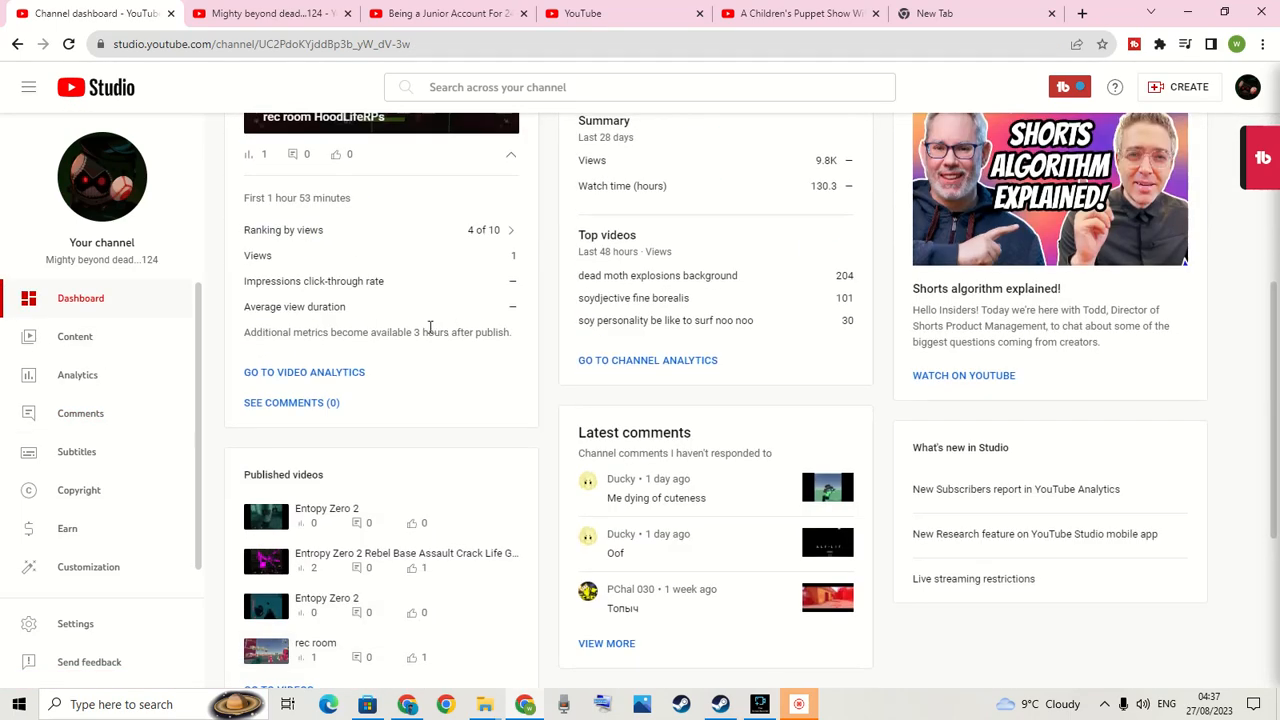
{"action": "left_click", "coordinate": [124, 349]}
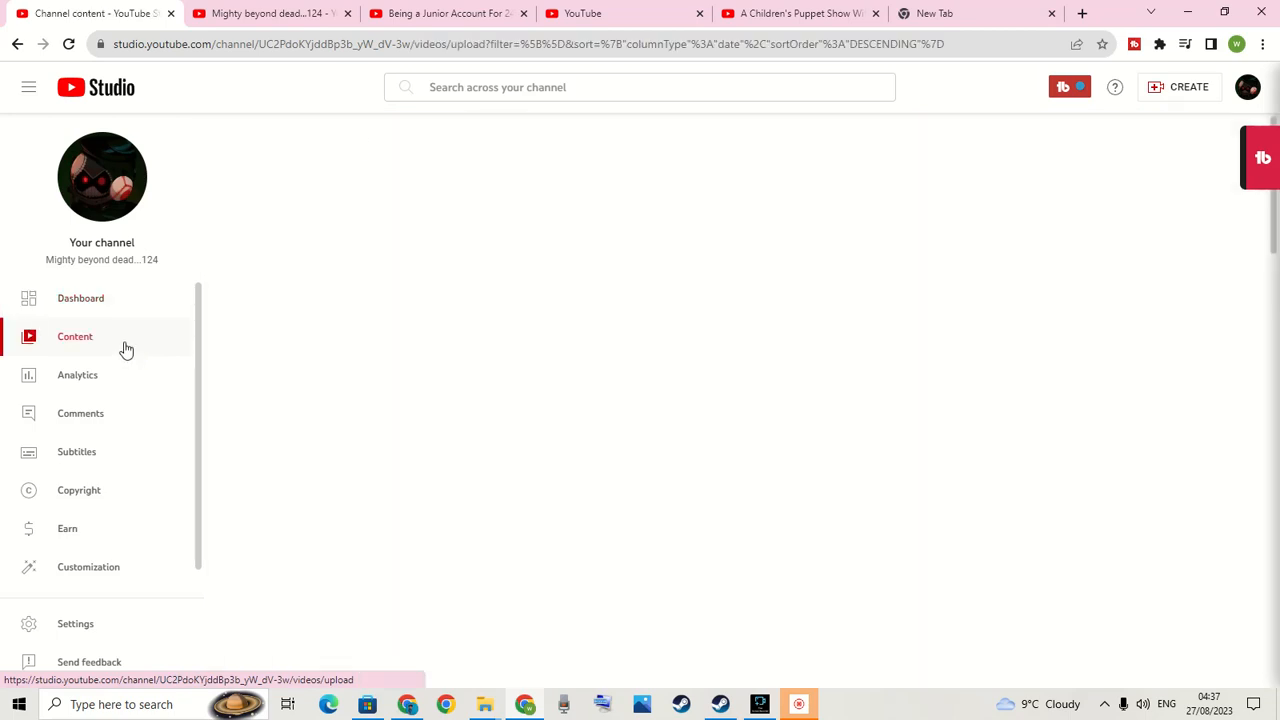
{"action": "left_click", "coordinate": [80, 403]}
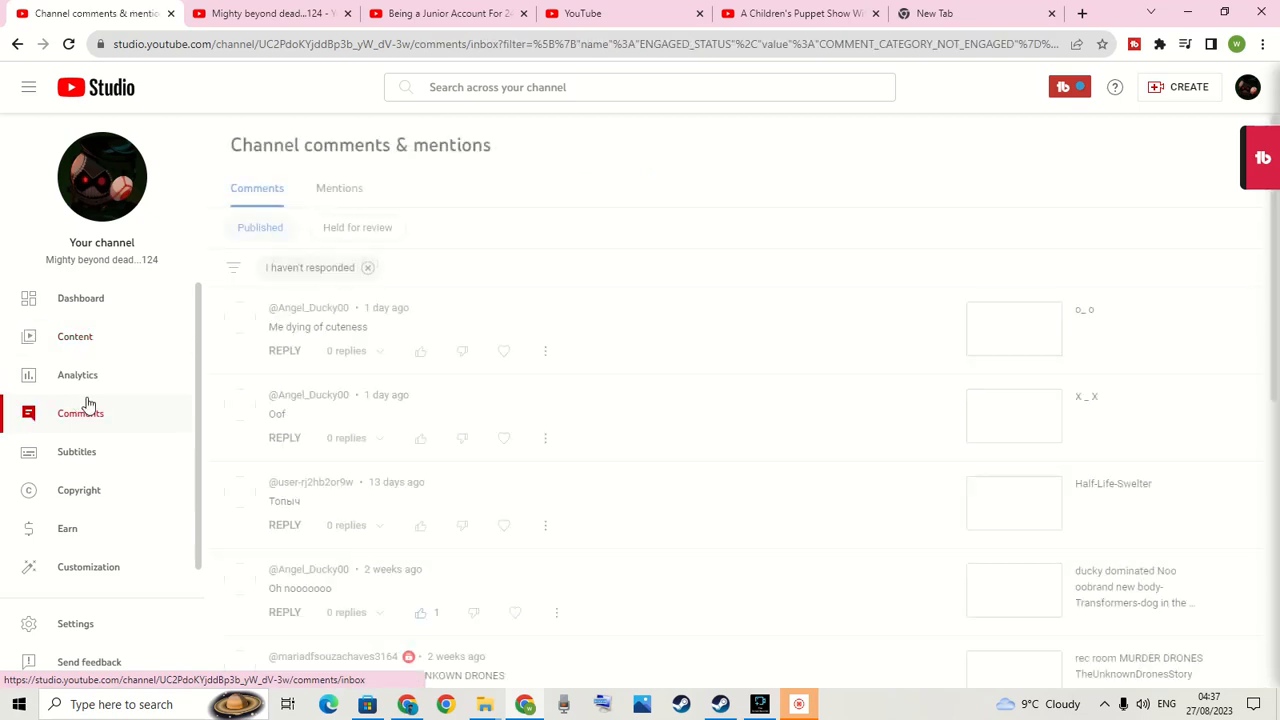
Remove the 'I haven't responded' filter so all published comments are listed.
{"action": "left_click", "coordinate": [367, 267]}
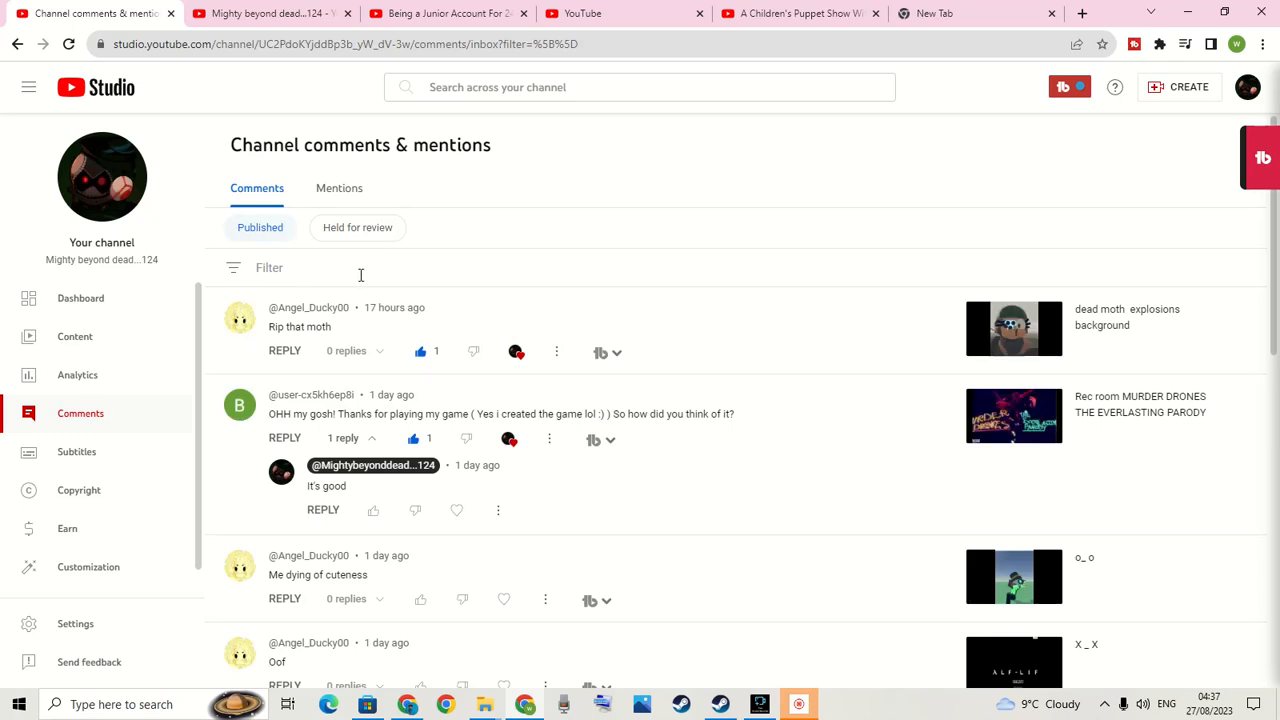
{"action": "scroll", "coordinate": [361, 275], "scroll_direction": "down", "scroll_amount": 1}
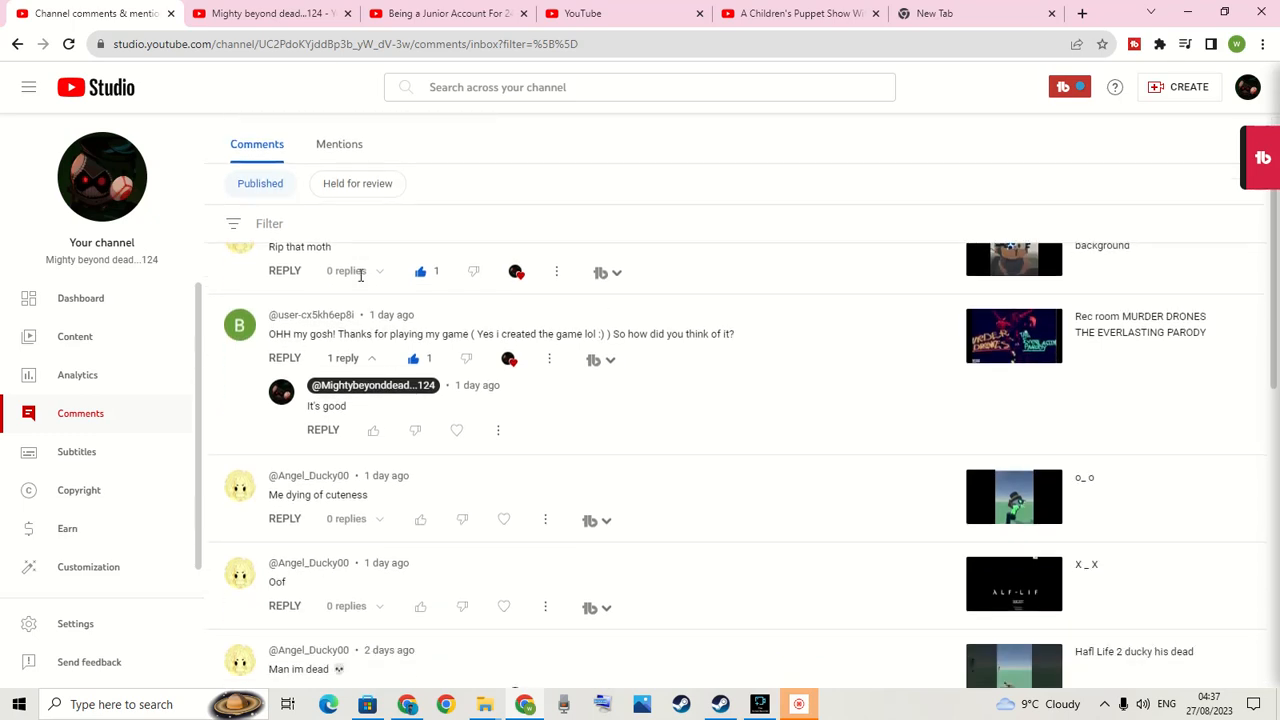
{"action": "scroll", "coordinate": [803, 480], "scroll_direction": "down", "scroll_amount": 3}
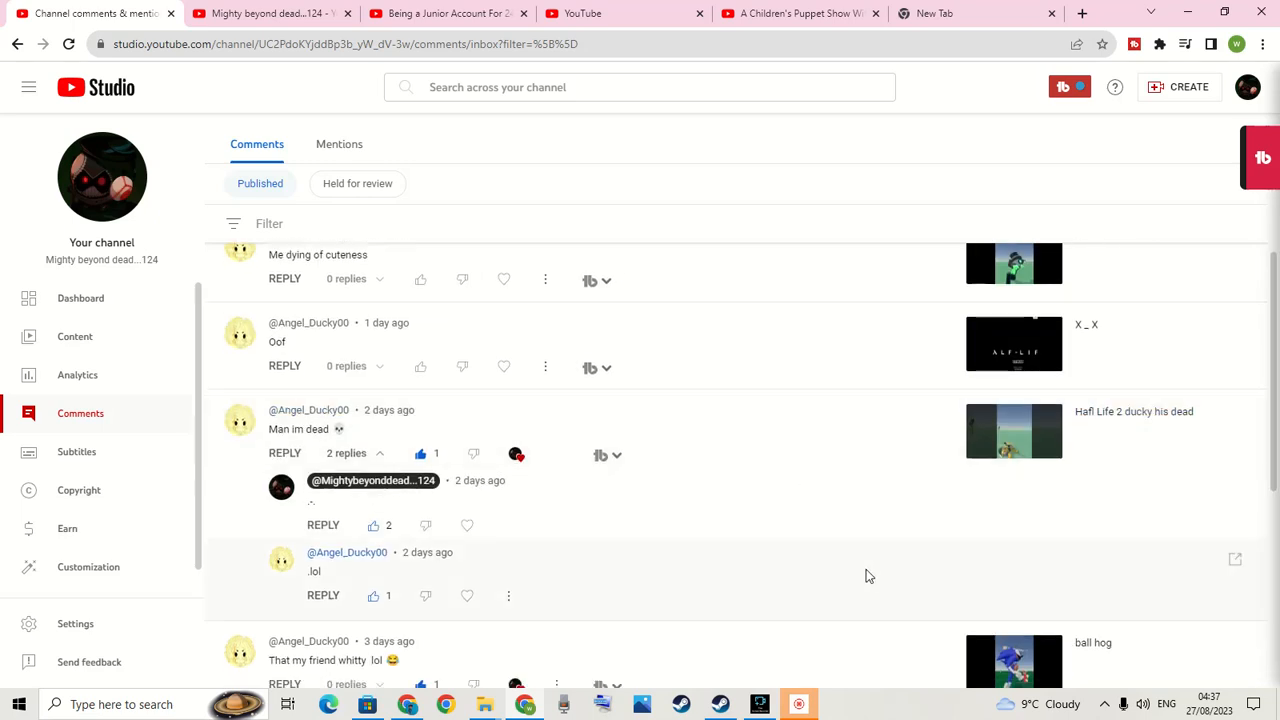
{"action": "scroll", "coordinate": [686, 491], "scroll_direction": "down", "scroll_amount": 4}
{"action": "scroll", "coordinate": [694, 463], "scroll_direction": "up", "scroll_amount": 4}
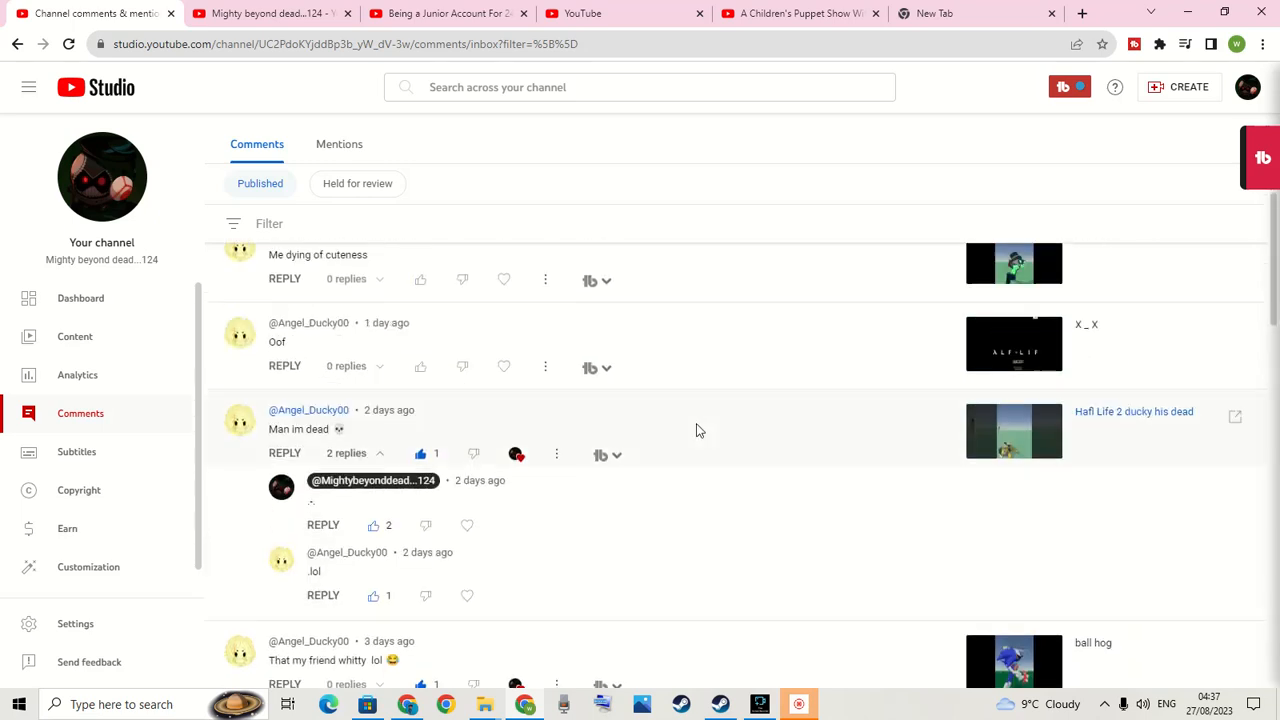
{"action": "scroll", "coordinate": [695, 462], "scroll_direction": "up", "scroll_amount": 3}
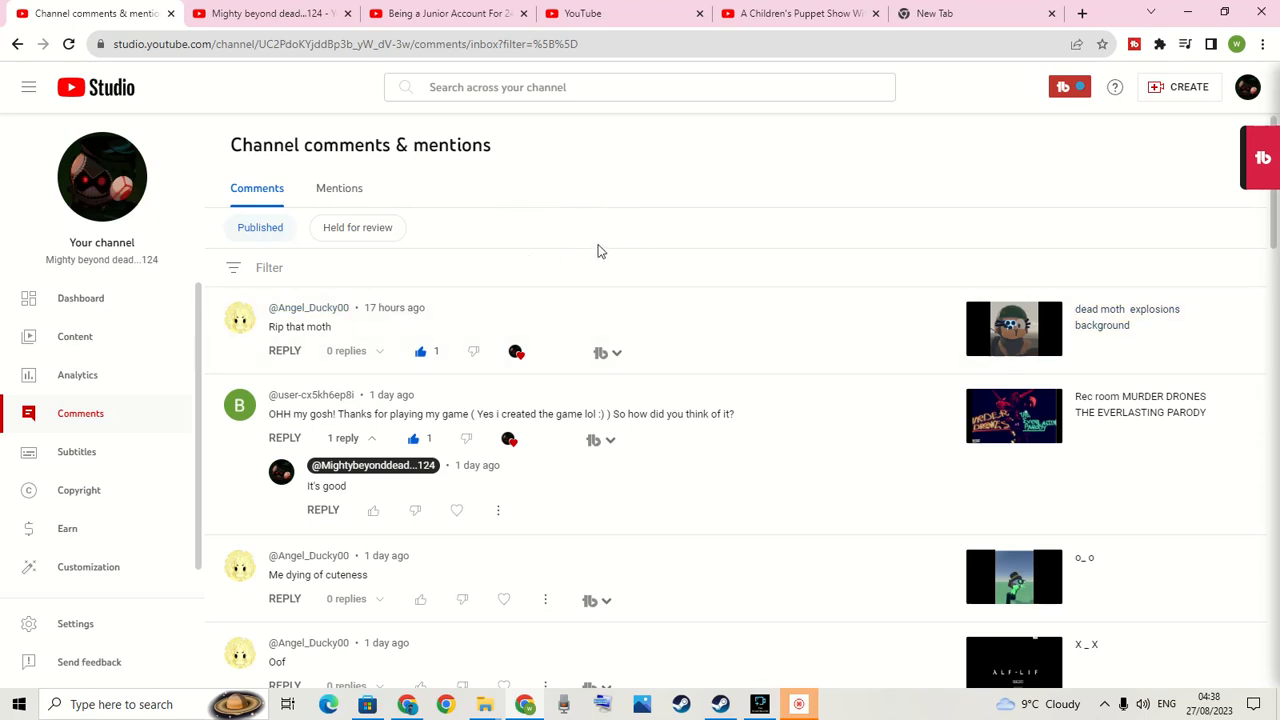
{"action": "scroll", "coordinate": [589, 239], "scroll_direction": "down", "scroll_amount": 1}
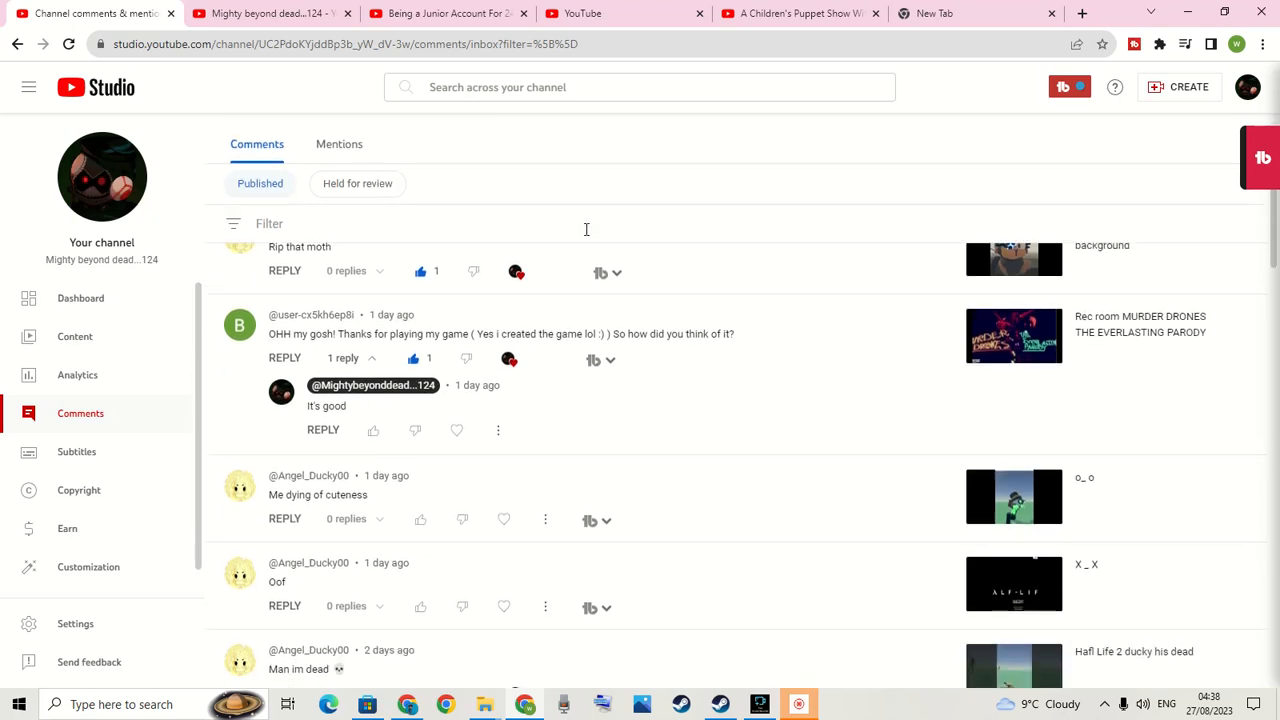
{"action": "scroll", "coordinate": [586, 229], "scroll_direction": "down", "scroll_amount": 2}
{"action": "scroll", "coordinate": [583, 226], "scroll_direction": "down", "scroll_amount": 2}
{"action": "scroll", "coordinate": [578, 220], "scroll_direction": "down", "scroll_amount": 3}
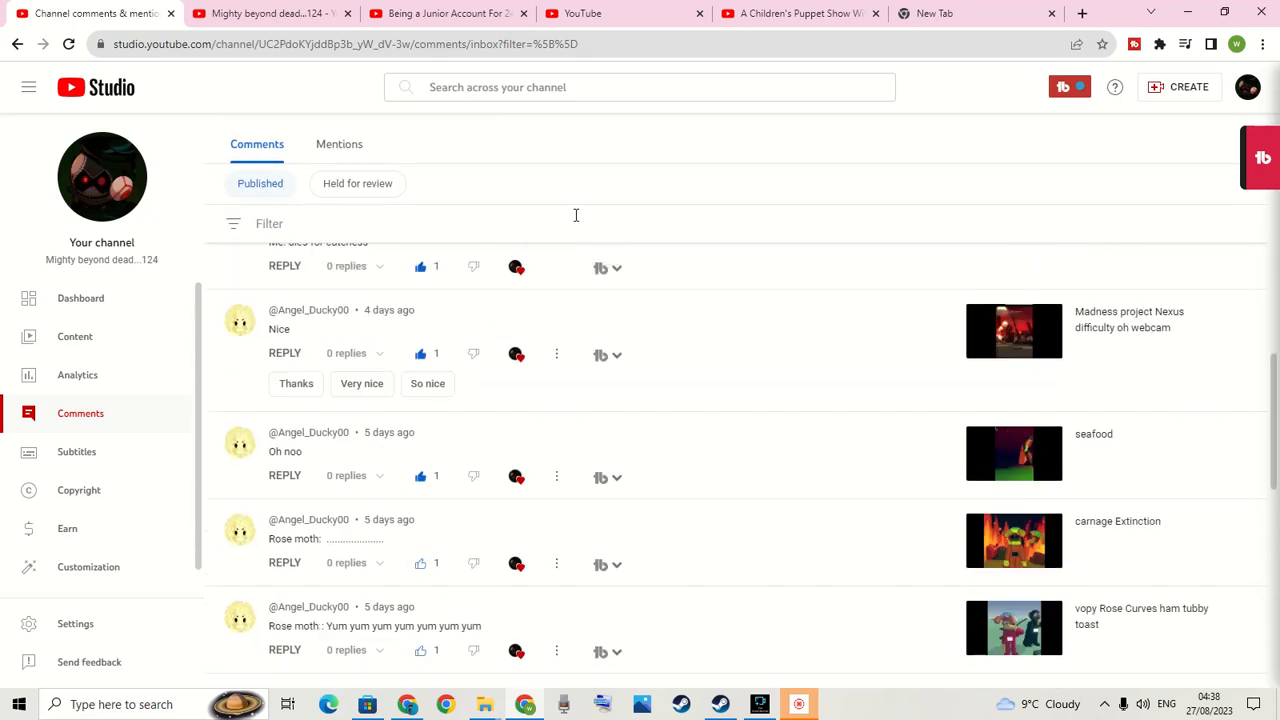
{"action": "scroll", "coordinate": [574, 213], "scroll_direction": "down", "scroll_amount": 4}
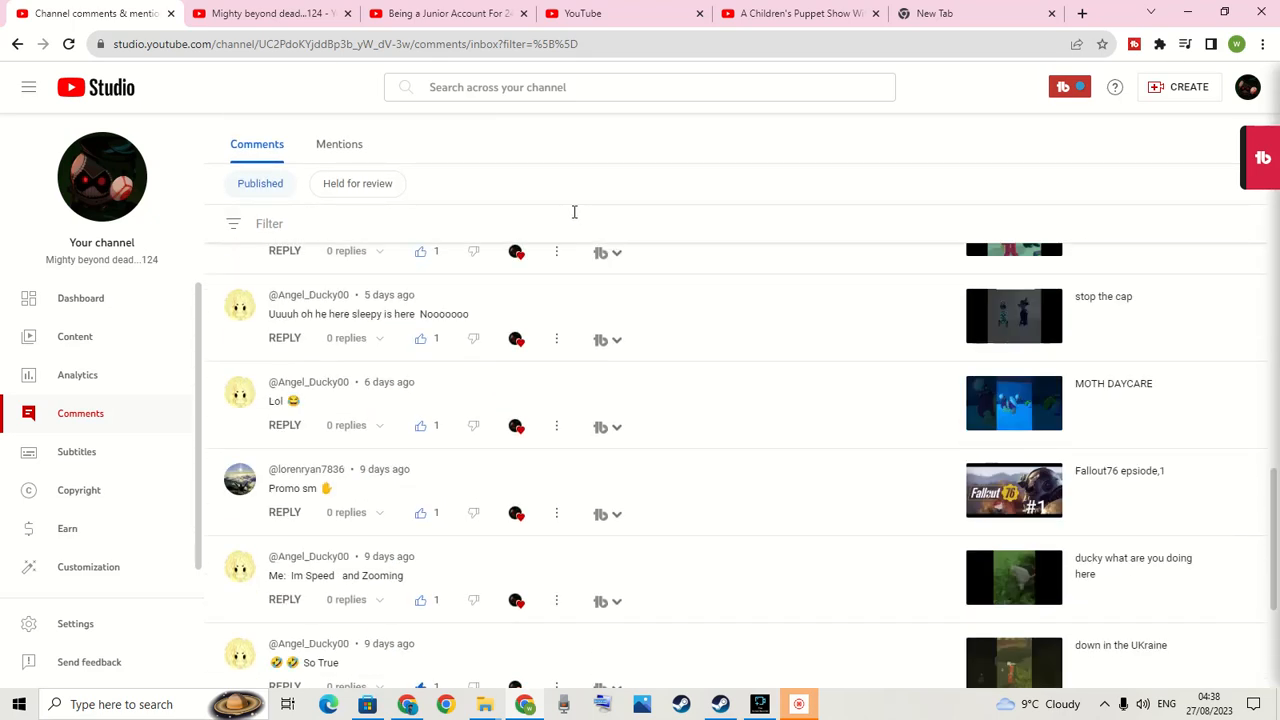
{"action": "scroll", "coordinate": [567, 208], "scroll_direction": "up", "scroll_amount": 3}
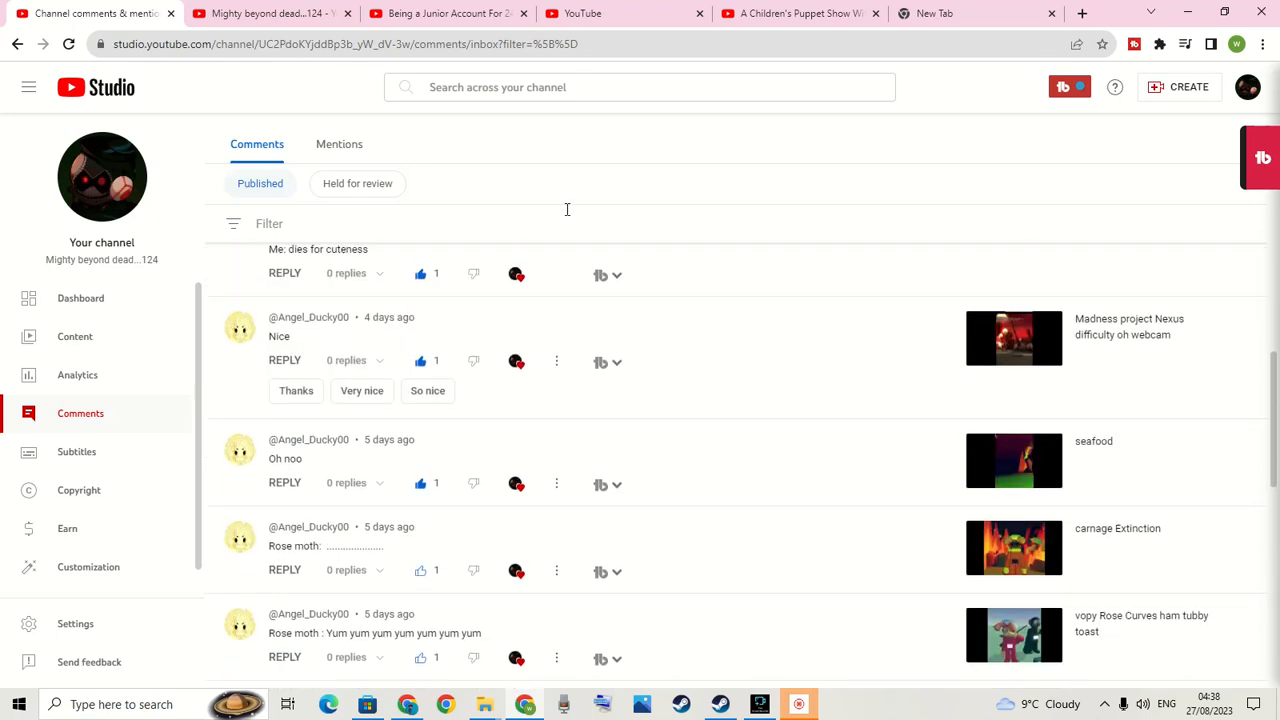
{"action": "scroll", "coordinate": [567, 208], "scroll_direction": "up", "scroll_amount": 3}
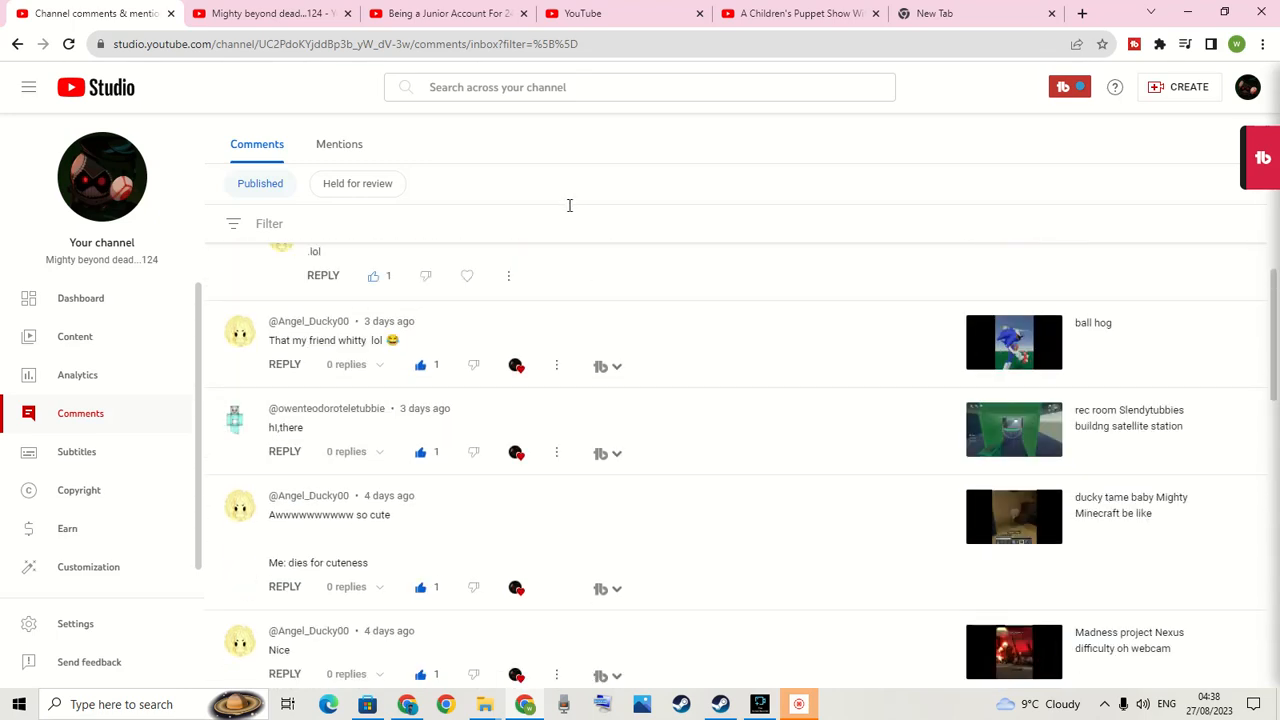
{"action": "scroll", "coordinate": [694, 291], "scroll_direction": "down", "scroll_amount": 2}
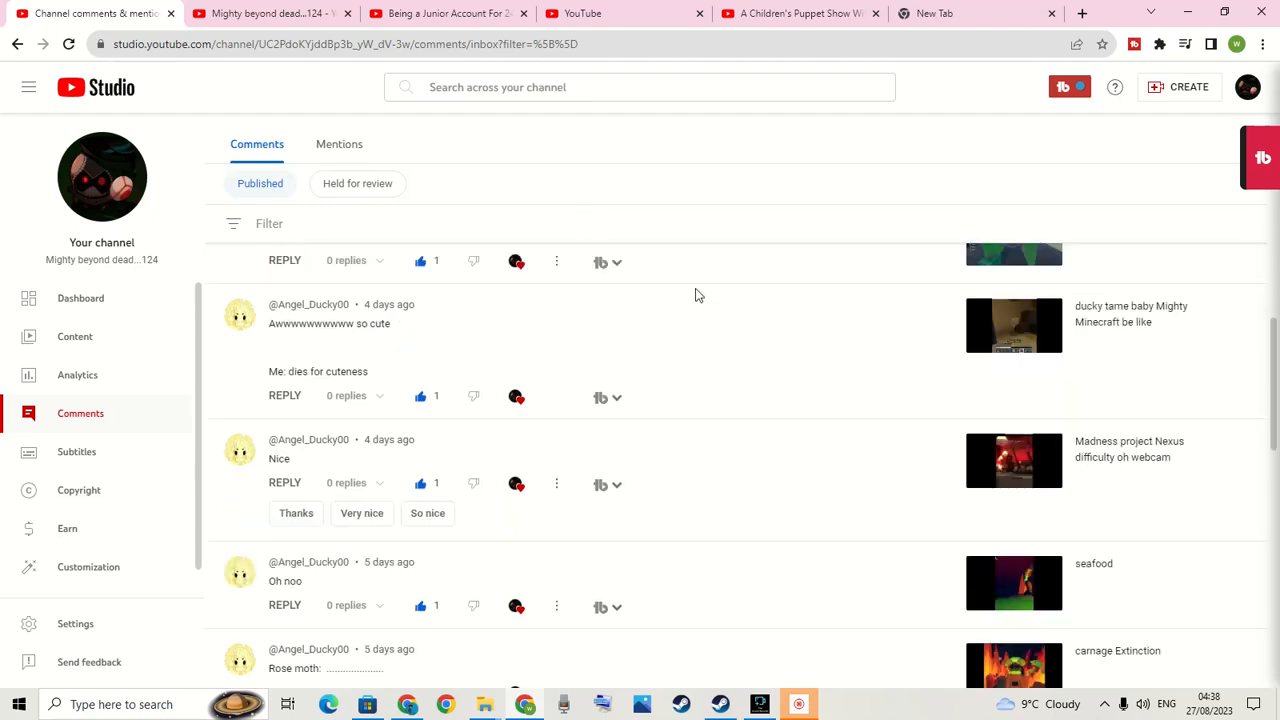
{"action": "scroll", "coordinate": [643, 369], "scroll_direction": "down", "scroll_amount": 4}
{"action": "scroll", "coordinate": [656, 380], "scroll_direction": "down", "scroll_amount": 3}
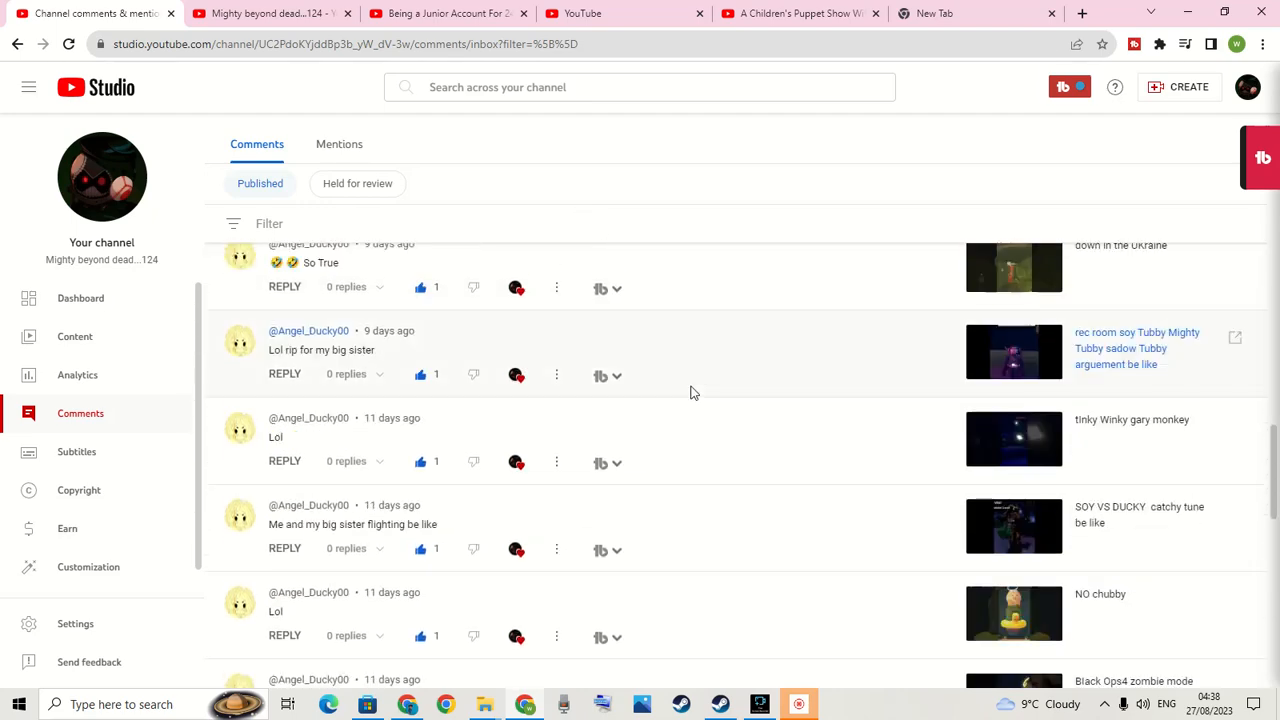
{"action": "scroll", "coordinate": [689, 391], "scroll_direction": "down", "scroll_amount": 2}
{"action": "scroll", "coordinate": [689, 406], "scroll_direction": "down", "scroll_amount": 1}
{"action": "scroll", "coordinate": [729, 437], "scroll_direction": "down", "scroll_amount": 1}
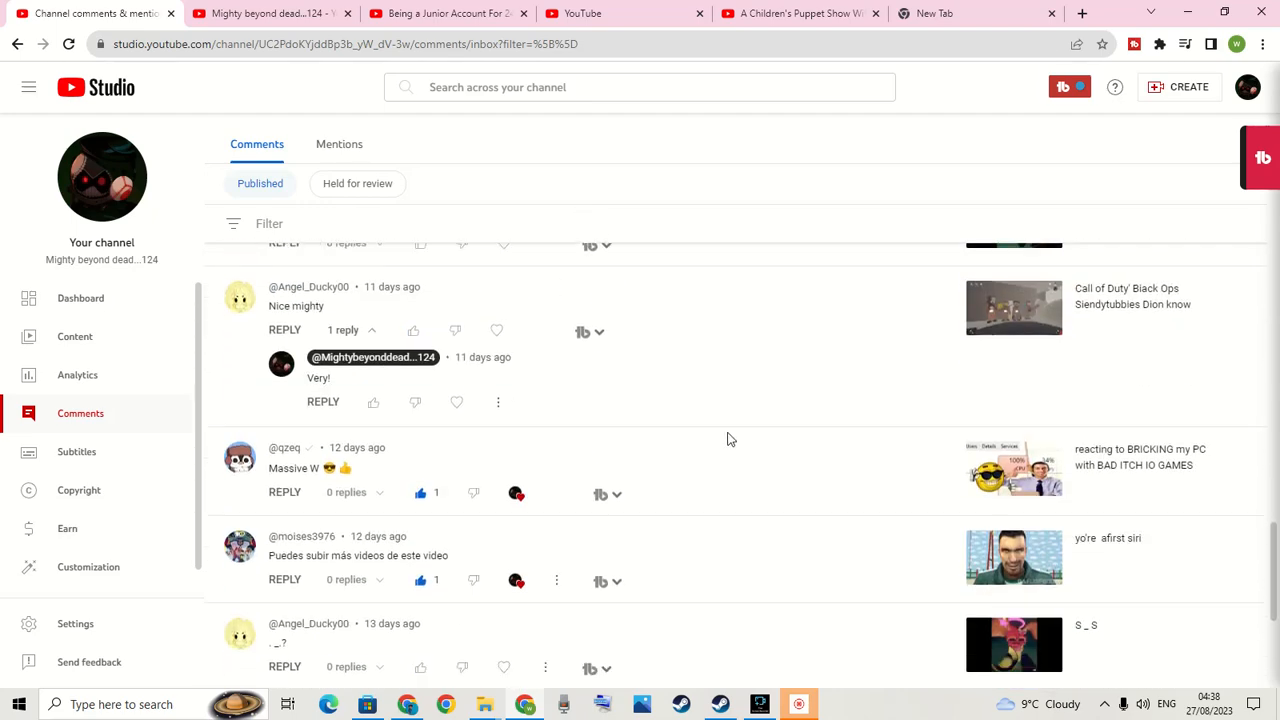
{"action": "scroll", "coordinate": [760, 430], "scroll_direction": "down", "scroll_amount": 2}
{"action": "scroll", "coordinate": [790, 400], "scroll_direction": "down", "scroll_amount": 1}
{"action": "scroll", "coordinate": [787, 385], "scroll_direction": "down", "scroll_amount": 3}
{"action": "scroll", "coordinate": [788, 392], "scroll_direction": "down", "scroll_amount": 2}
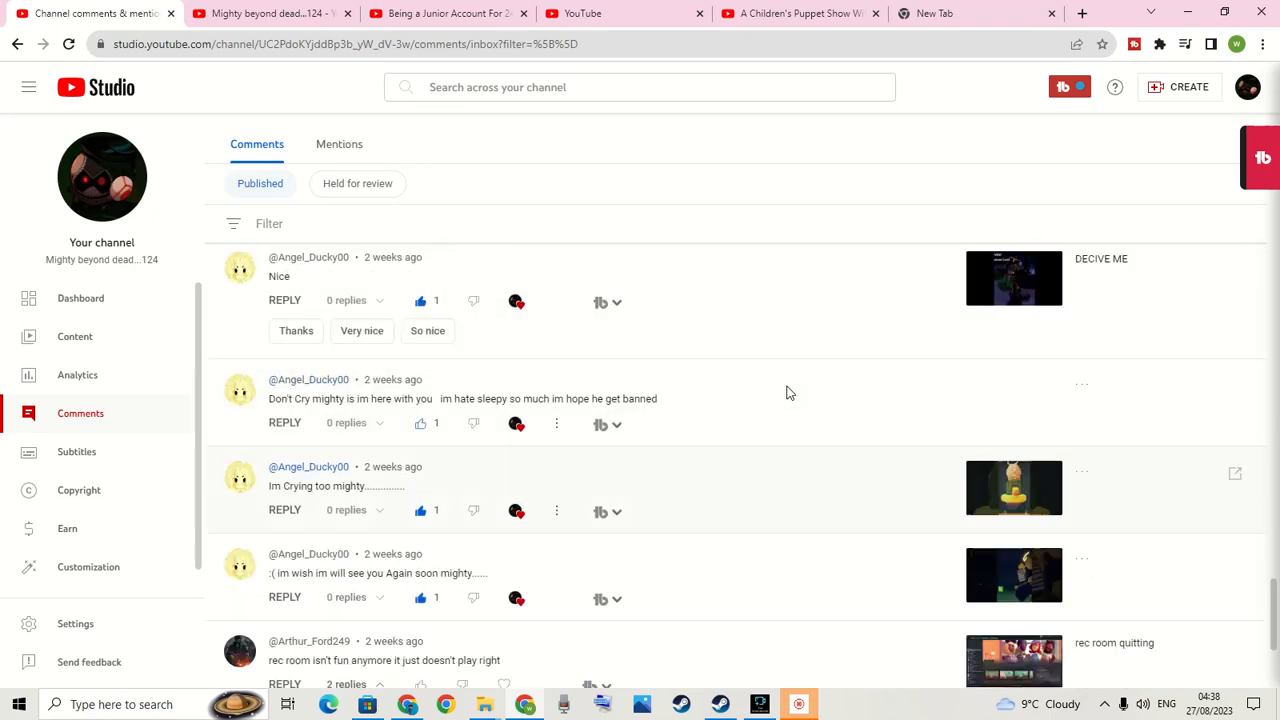
{"action": "scroll", "coordinate": [787, 393], "scroll_direction": "down", "scroll_amount": 3}
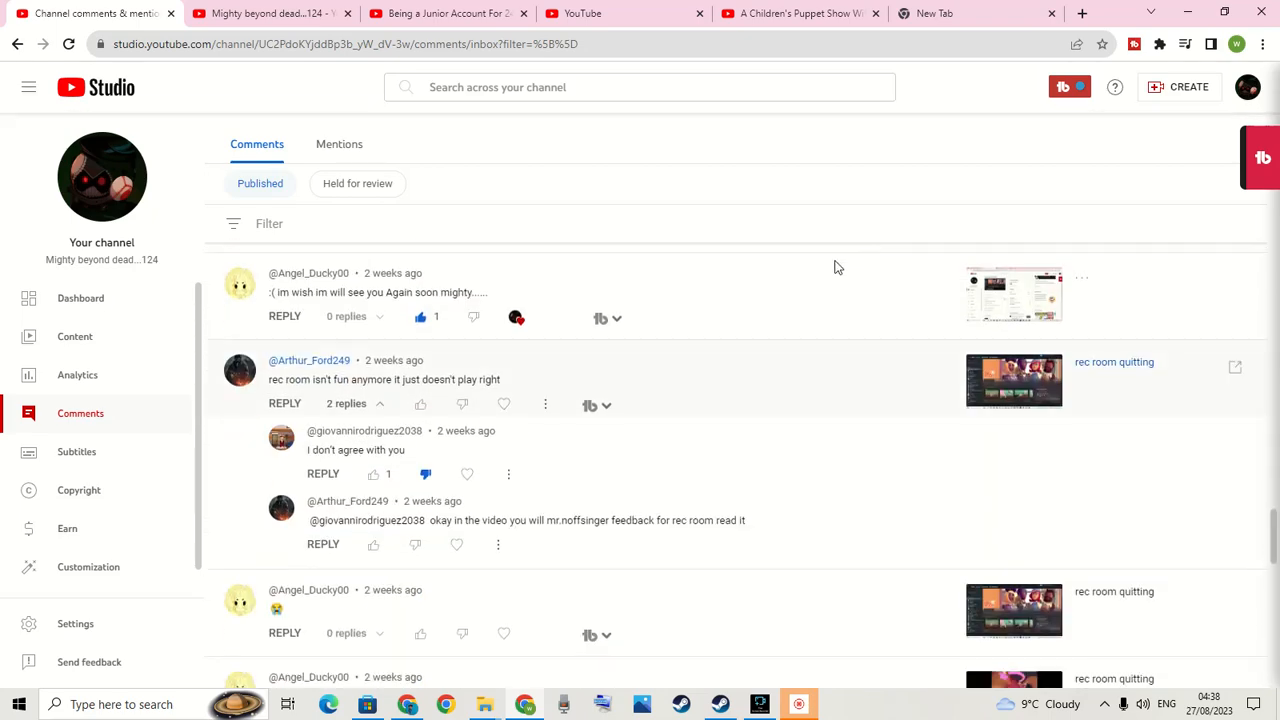
{"action": "scroll", "coordinate": [780, 320], "scroll_direction": "down", "scroll_amount": 3}
{"action": "scroll", "coordinate": [720, 357], "scroll_direction": "down", "scroll_amount": 3}
{"action": "scroll", "coordinate": [727, 370], "scroll_direction": "down", "scroll_amount": 3}
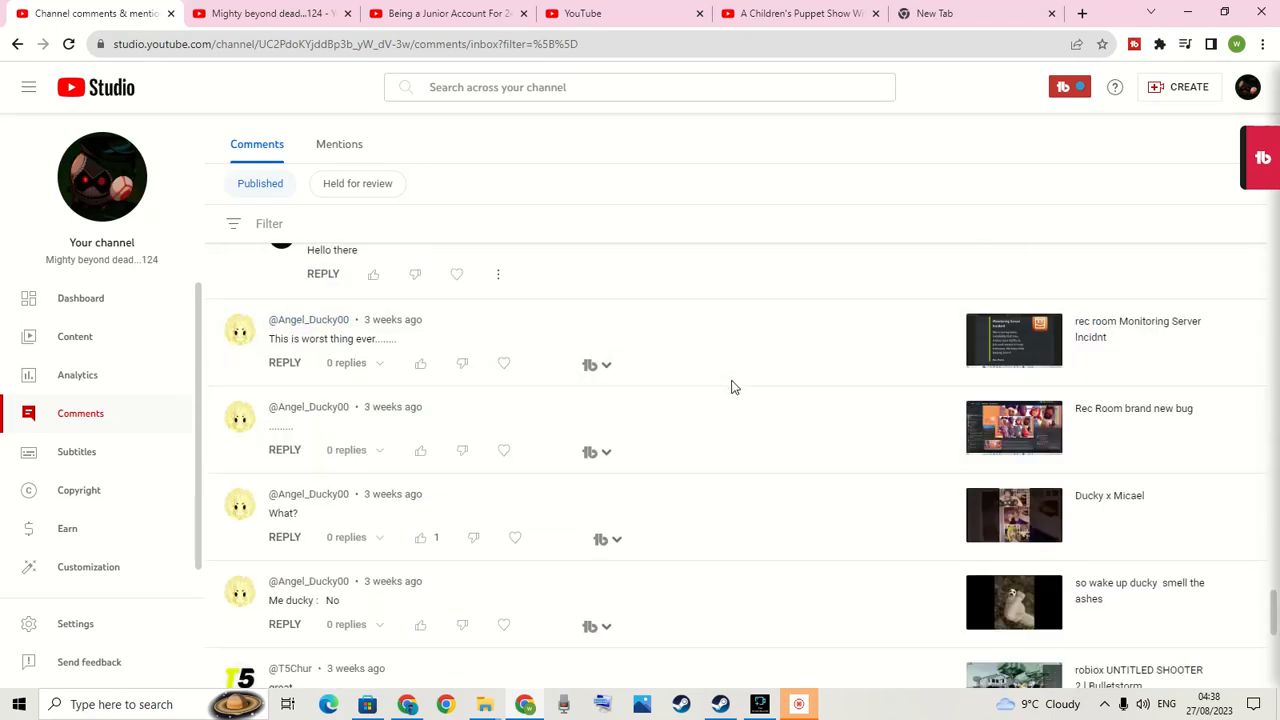
{"action": "scroll", "coordinate": [731, 387], "scroll_direction": "down", "scroll_amount": 5}
{"action": "scroll", "coordinate": [731, 386], "scroll_direction": "down", "scroll_amount": 1}
{"action": "scroll", "coordinate": [731, 386], "scroll_direction": "down", "scroll_amount": 5}
{"action": "scroll", "coordinate": [733, 375], "scroll_direction": "down", "scroll_amount": 3}
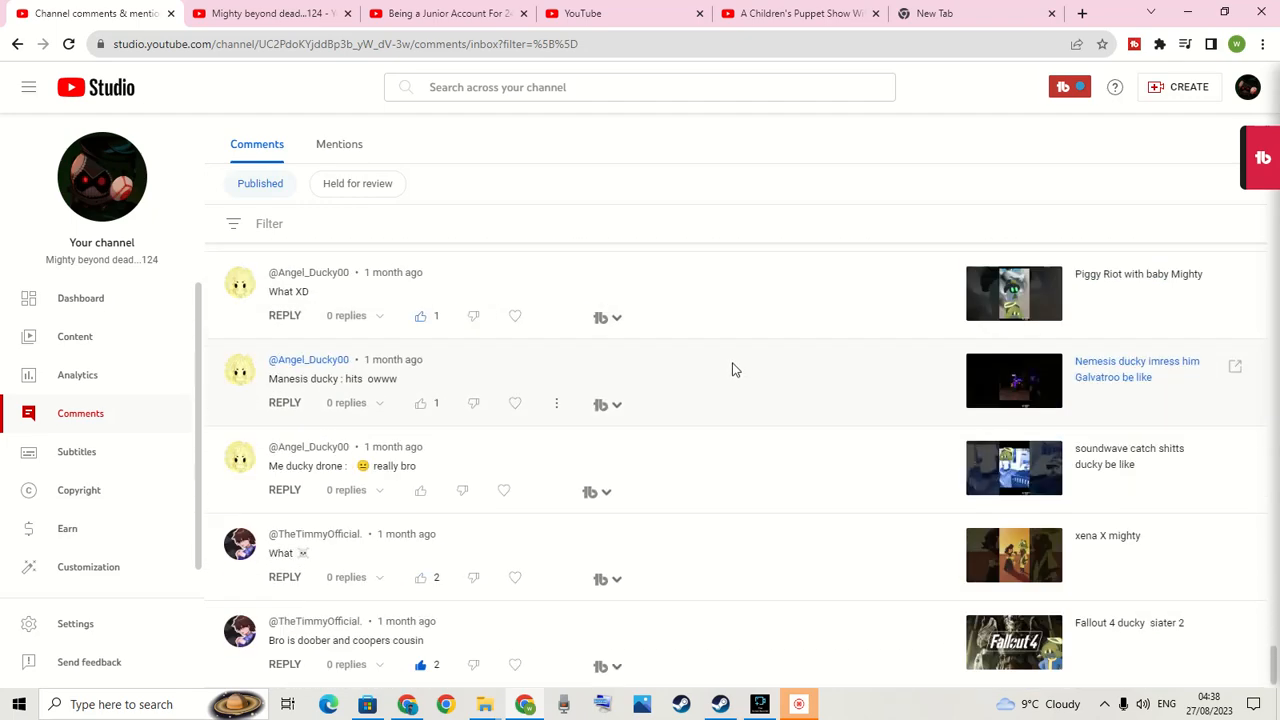
{"action": "scroll", "coordinate": [726, 383], "scroll_direction": "up", "scroll_amount": 5}
{"action": "scroll", "coordinate": [400, 385], "scroll_direction": "up", "scroll_amount": 5}
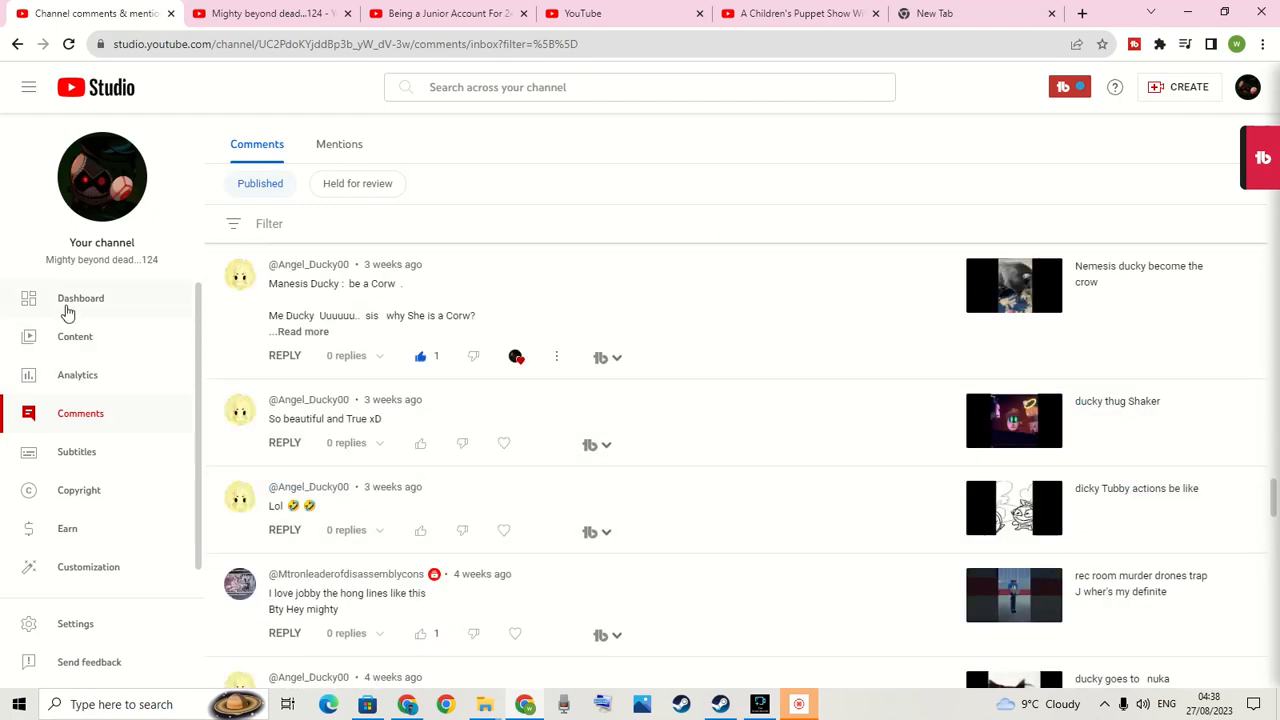
Return from the comments list to the channel dashboard.
{"action": "left_click", "coordinate": [68, 310]}
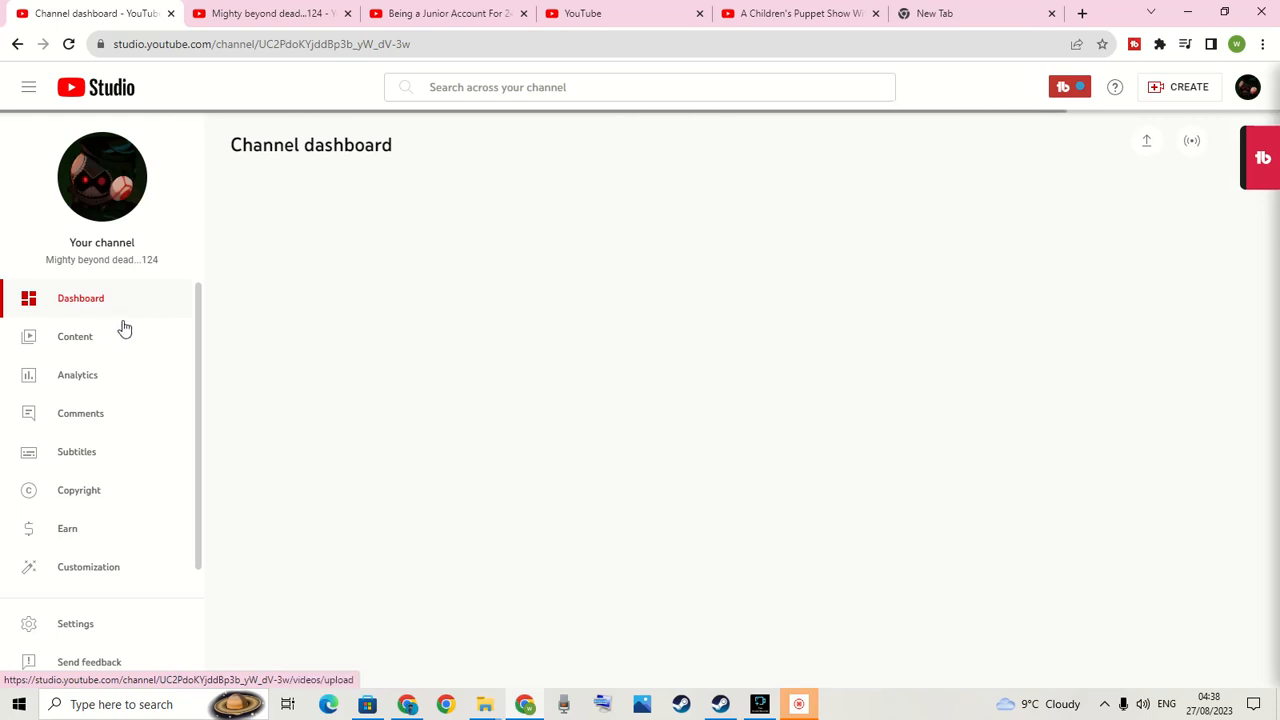
{"action": "scroll", "coordinate": [550, 310], "scroll_direction": "down", "scroll_amount": 4}
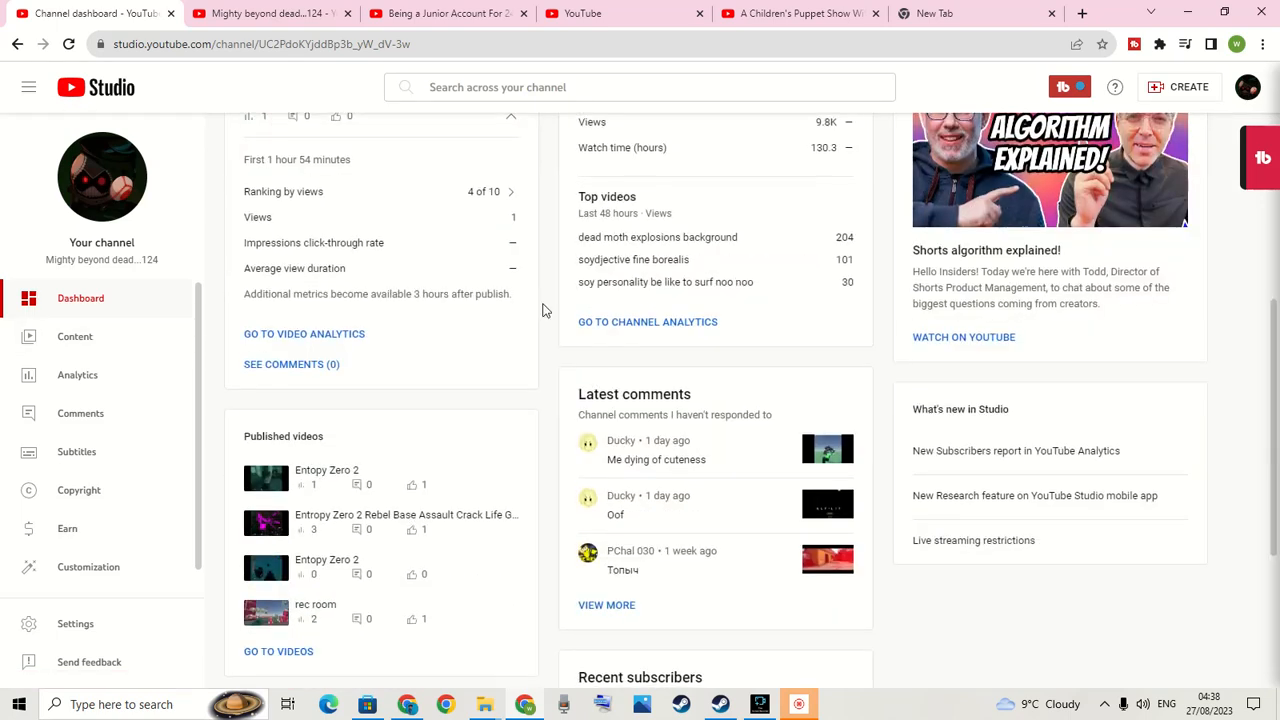
{"action": "scroll", "coordinate": [480, 318], "scroll_direction": "down", "scroll_amount": 3}
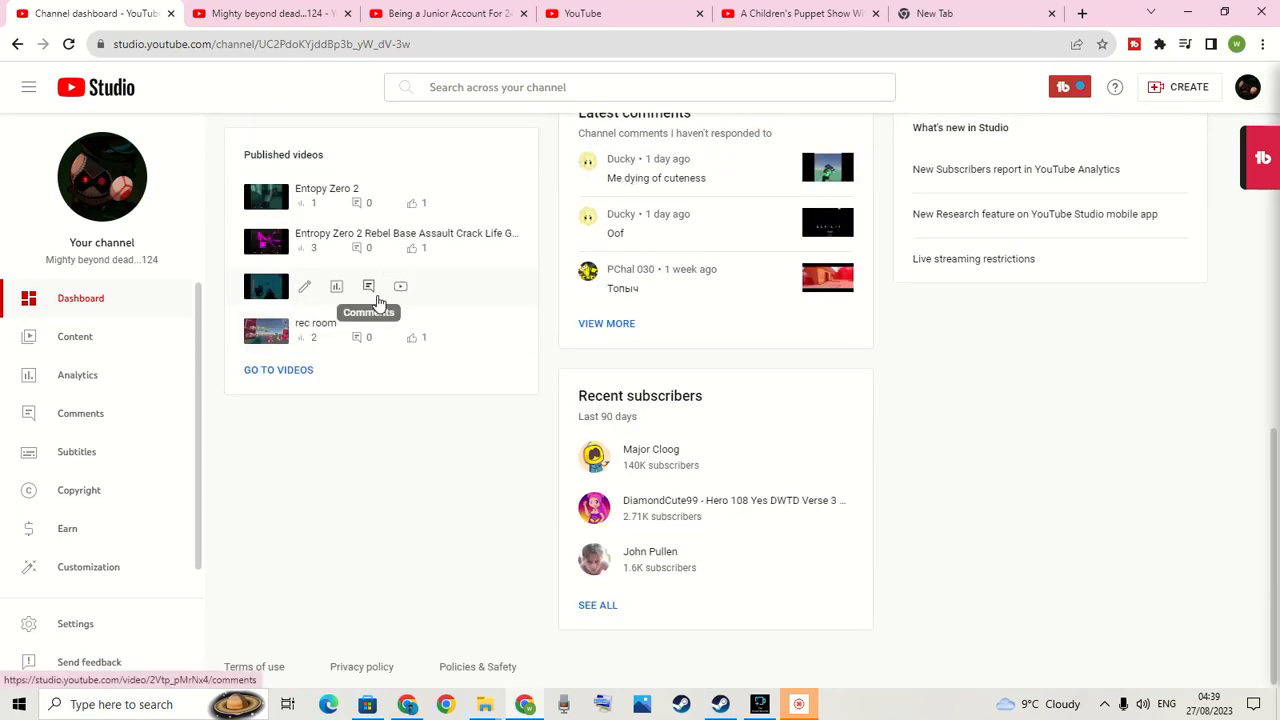
Switch to the channel's public Videos page to browse older uploads.
{"action": "left_click", "coordinate": [257, 14]}
{"action": "scroll", "coordinate": [491, 371], "scroll_direction": "down", "scroll_amount": 5}
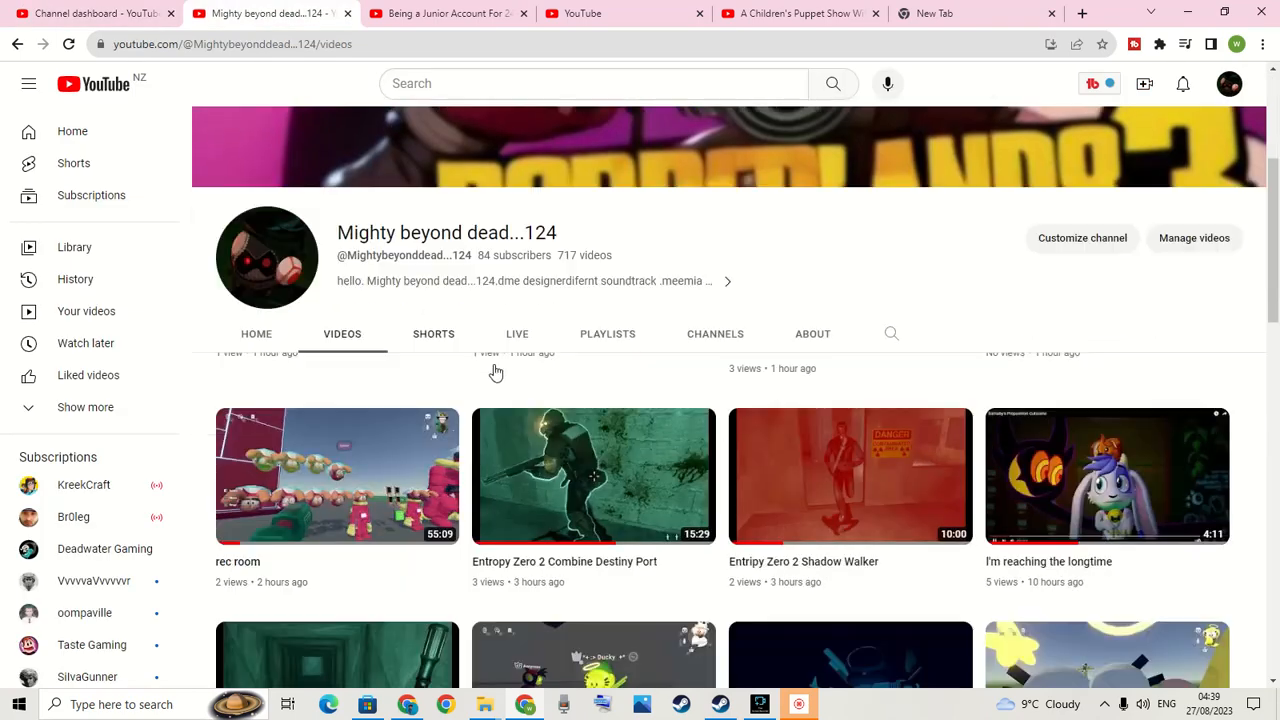
{"action": "scroll", "coordinate": [649, 356], "scroll_direction": "down", "scroll_amount": 3}
{"action": "scroll", "coordinate": [649, 357], "scroll_direction": "down", "scroll_amount": 1}
{"action": "scroll", "coordinate": [651, 360], "scroll_direction": "down", "scroll_amount": 3}
{"action": "scroll", "coordinate": [640, 330], "scroll_direction": "down", "scroll_amount": 3}
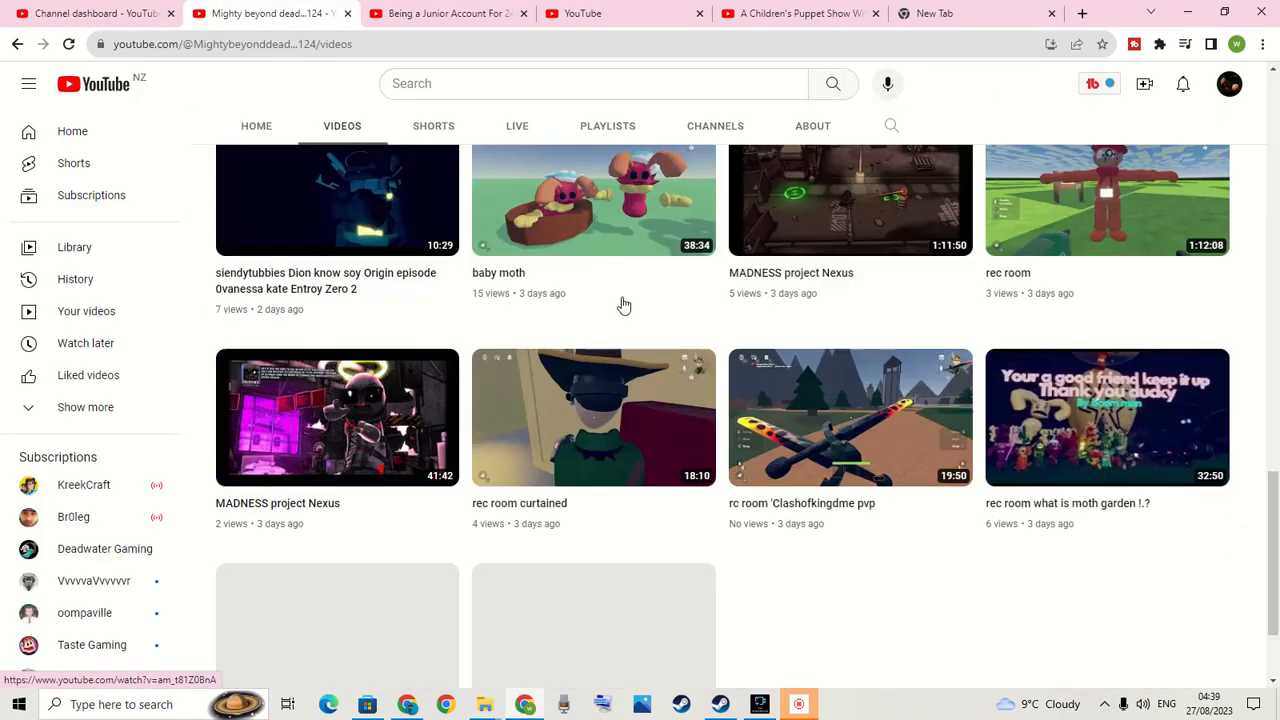
{"action": "scroll", "coordinate": [625, 306], "scroll_direction": "down", "scroll_amount": 2}
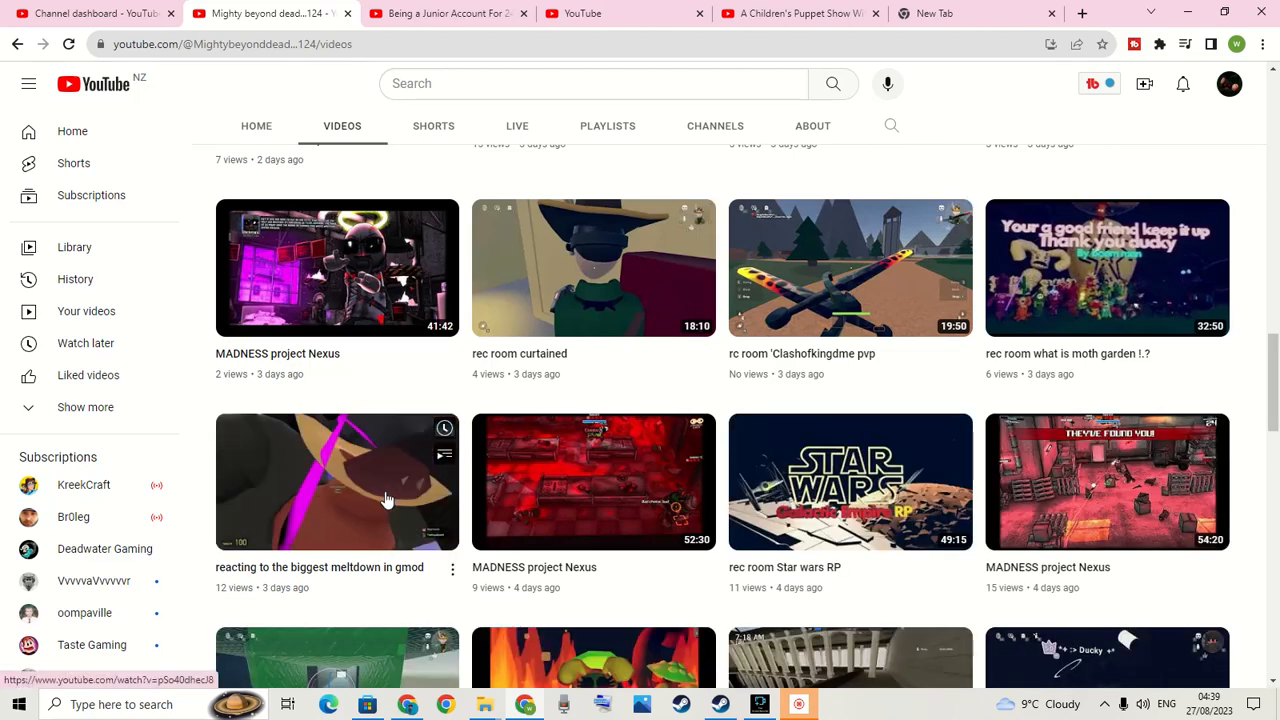
{"action": "scroll", "coordinate": [387, 496], "scroll_direction": "down", "scroll_amount": 4}
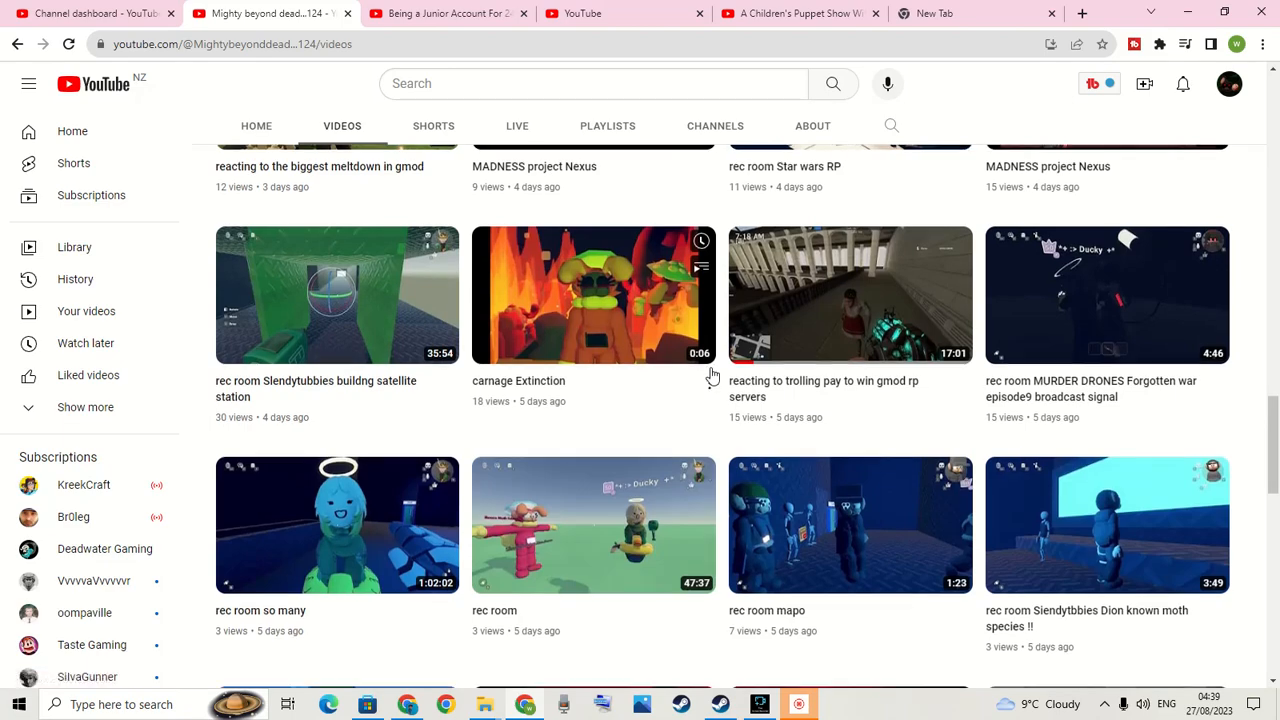
{"action": "scroll", "coordinate": [712, 377], "scroll_direction": "down", "scroll_amount": 2}
{"action": "scroll", "coordinate": [690, 340], "scroll_direction": "down", "scroll_amount": 4}
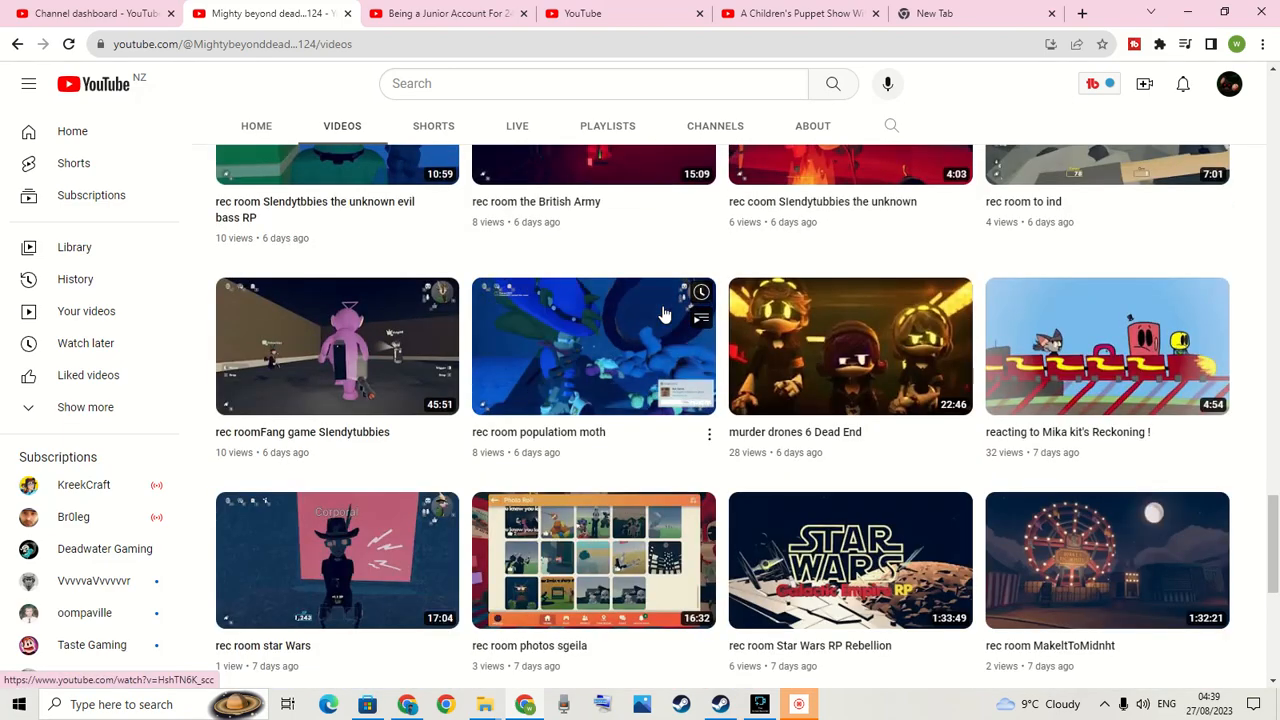
{"action": "scroll", "coordinate": [660, 315], "scroll_direction": "down", "scroll_amount": 2}
{"action": "scroll", "coordinate": [631, 337], "scroll_direction": "down", "scroll_amount": 3}
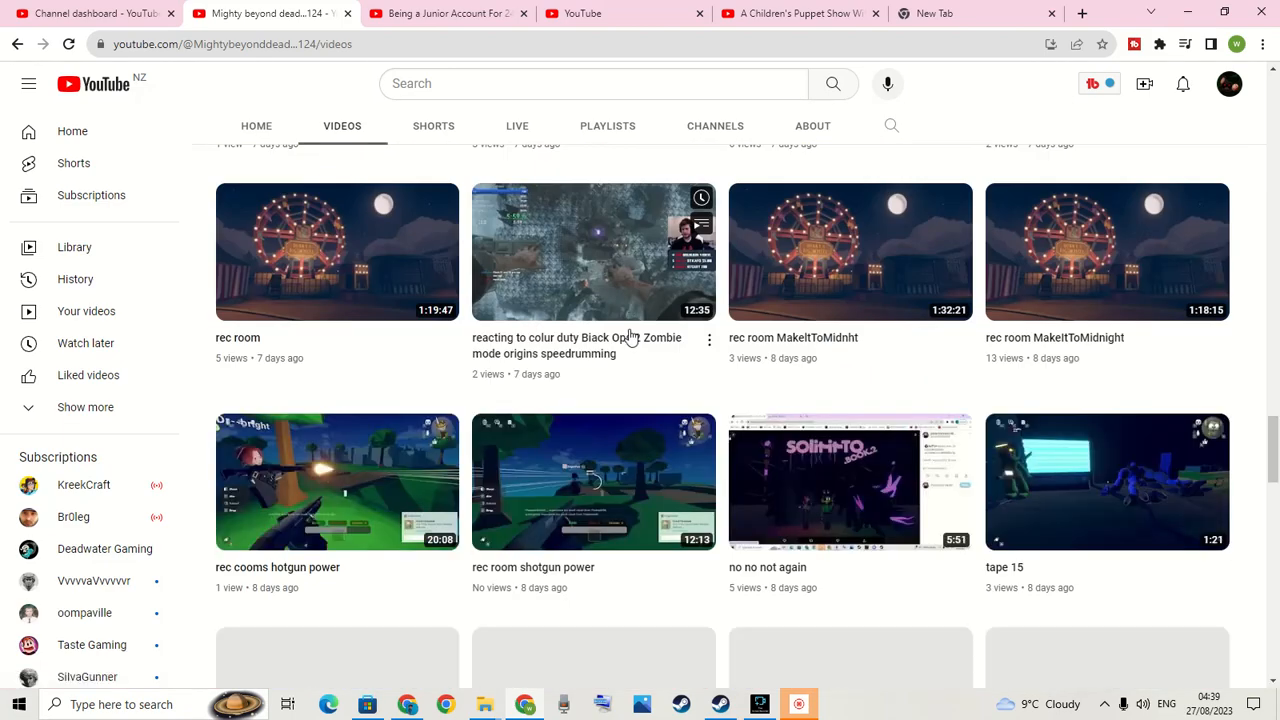
{"action": "scroll", "coordinate": [610, 270], "scroll_direction": "down", "scroll_amount": 2}
{"action": "scroll", "coordinate": [608, 265], "scroll_direction": "down", "scroll_amount": 1}
{"action": "scroll", "coordinate": [608, 265], "scroll_direction": "down", "scroll_amount": 3}
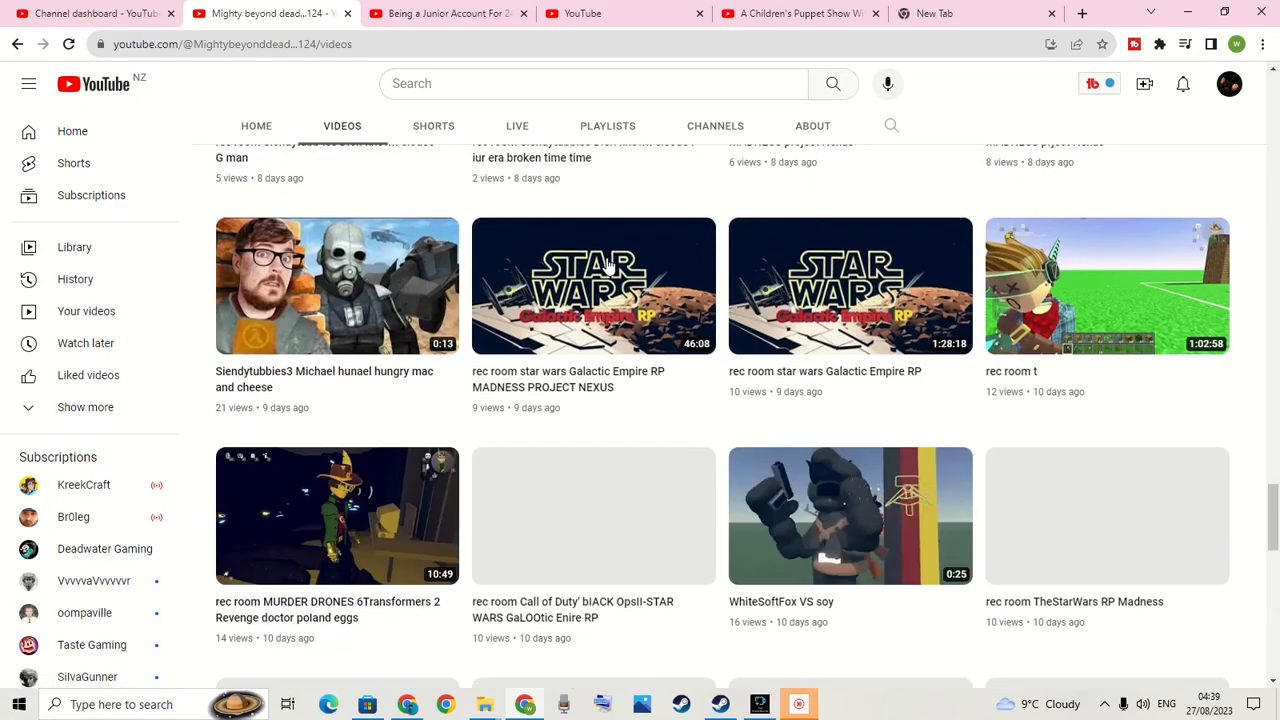
{"action": "scroll", "coordinate": [607, 265], "scroll_direction": "down", "scroll_amount": 2}
{"action": "scroll", "coordinate": [607, 265], "scroll_direction": "down", "scroll_amount": 3}
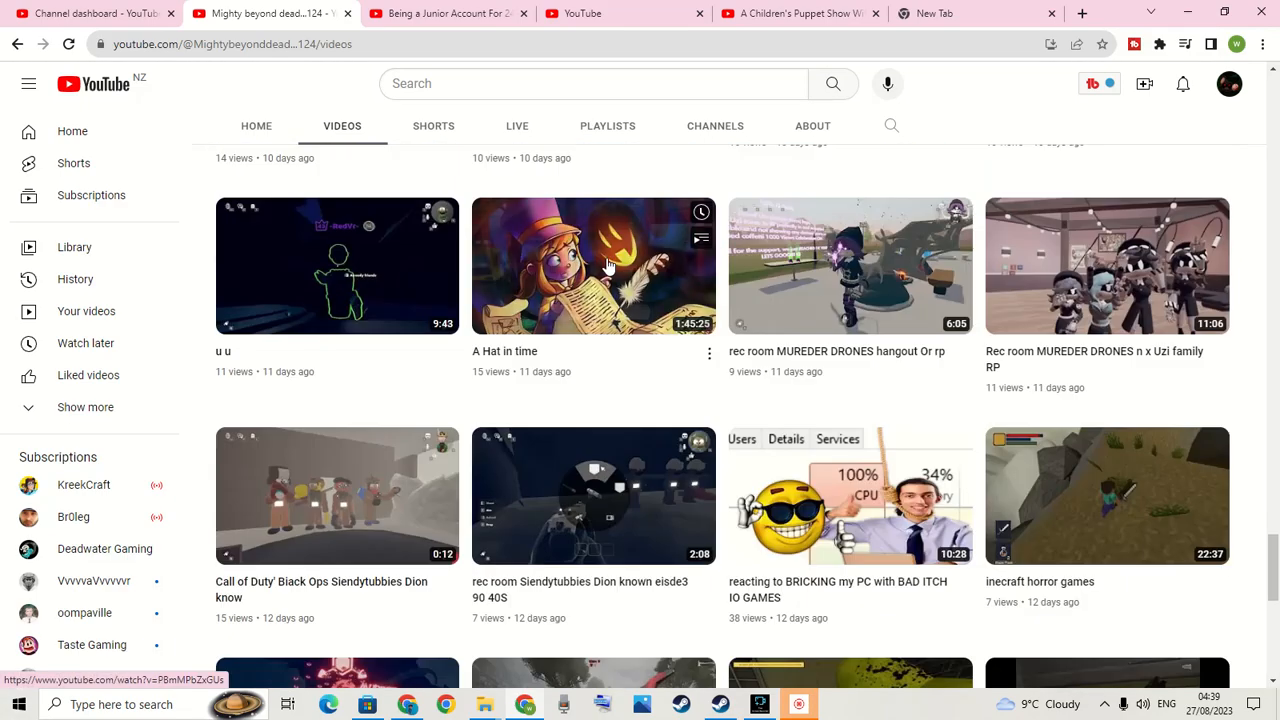
{"action": "scroll", "coordinate": [607, 265], "scroll_direction": "down", "scroll_amount": 4}
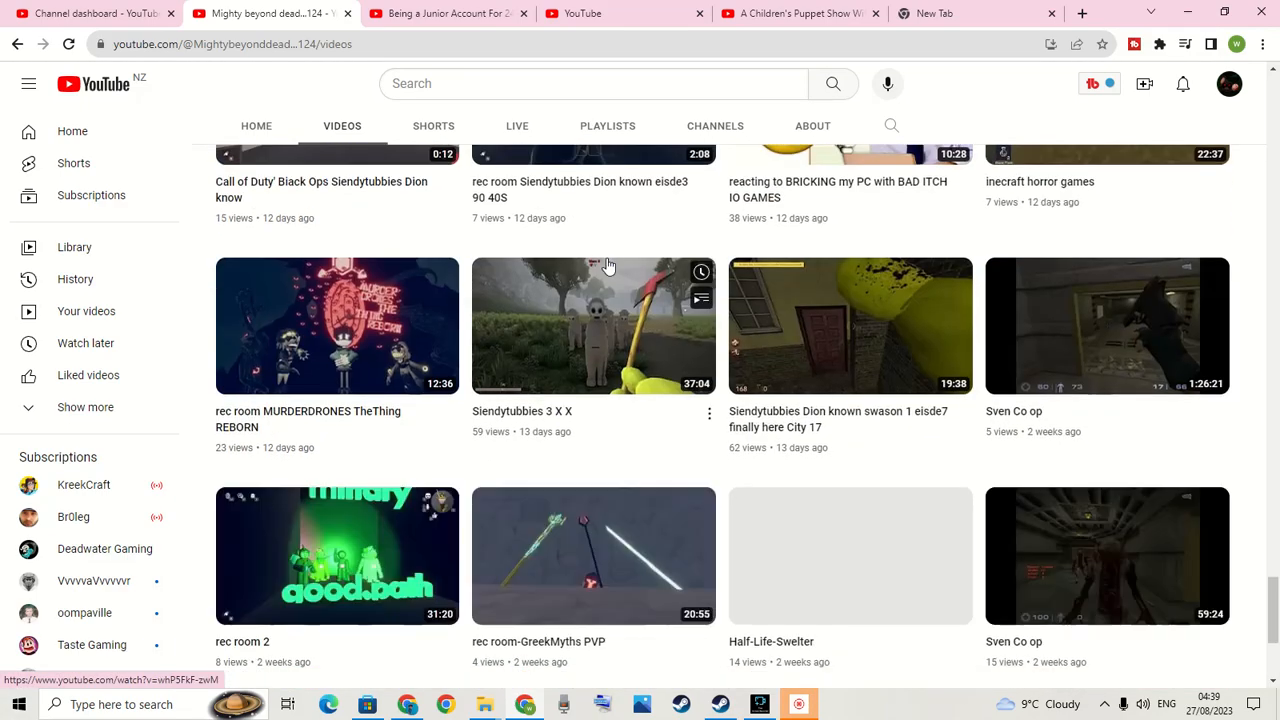
{"action": "scroll", "coordinate": [607, 265], "scroll_direction": "up", "scroll_amount": 3}
{"action": "scroll", "coordinate": [846, 331], "scroll_direction": "up", "scroll_amount": 5}
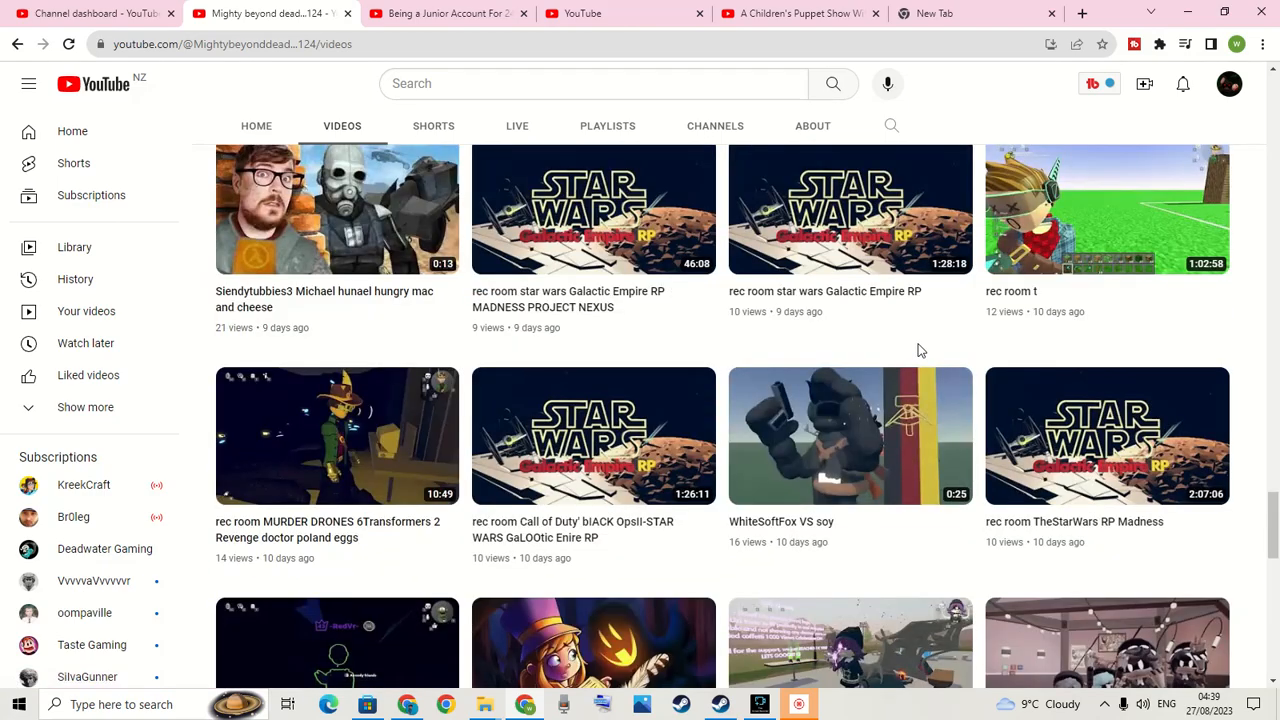
{"action": "scroll", "coordinate": [921, 354], "scroll_direction": "up", "scroll_amount": 4}
{"action": "scroll", "coordinate": [921, 354], "scroll_direction": "up", "scroll_amount": 3}
{"action": "scroll", "coordinate": [920, 354], "scroll_direction": "up", "scroll_amount": 2}
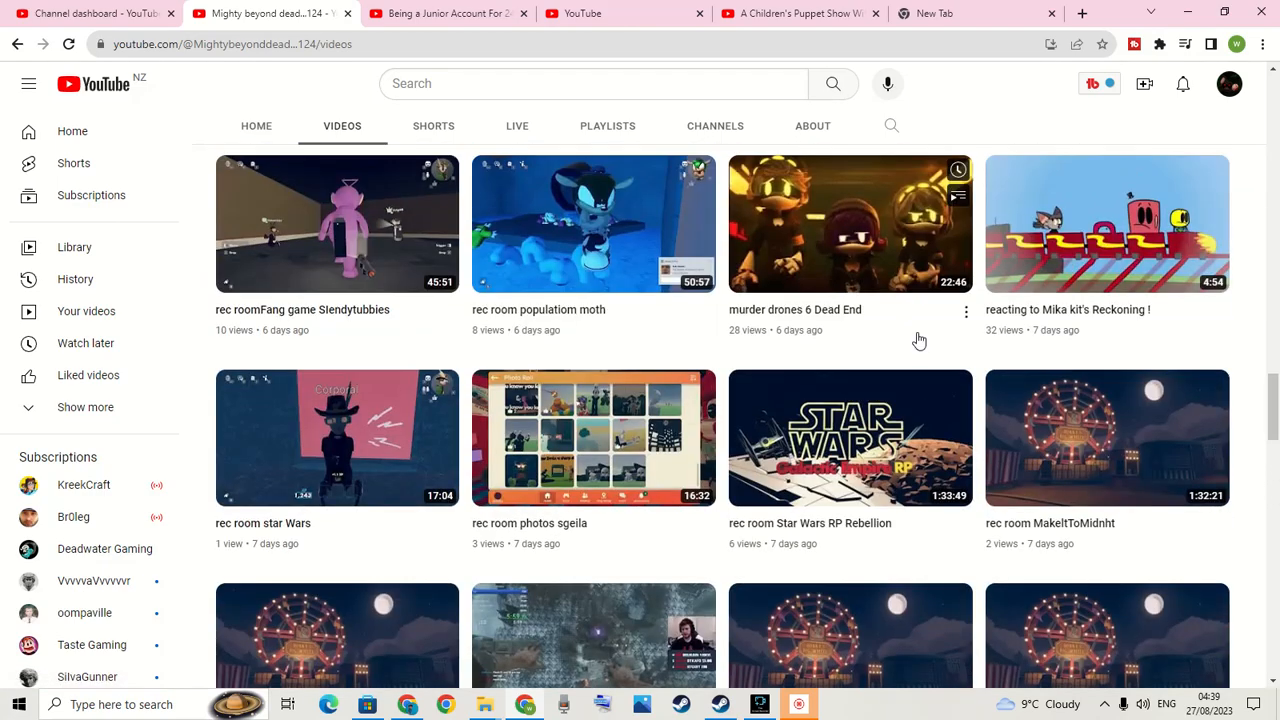
{"action": "scroll", "coordinate": [917, 345], "scroll_direction": "up", "scroll_amount": 2}
{"action": "scroll", "coordinate": [700, 489], "scroll_direction": "up", "scroll_amount": 5}
{"action": "scroll", "coordinate": [700, 482], "scroll_direction": "up", "scroll_amount": 4}
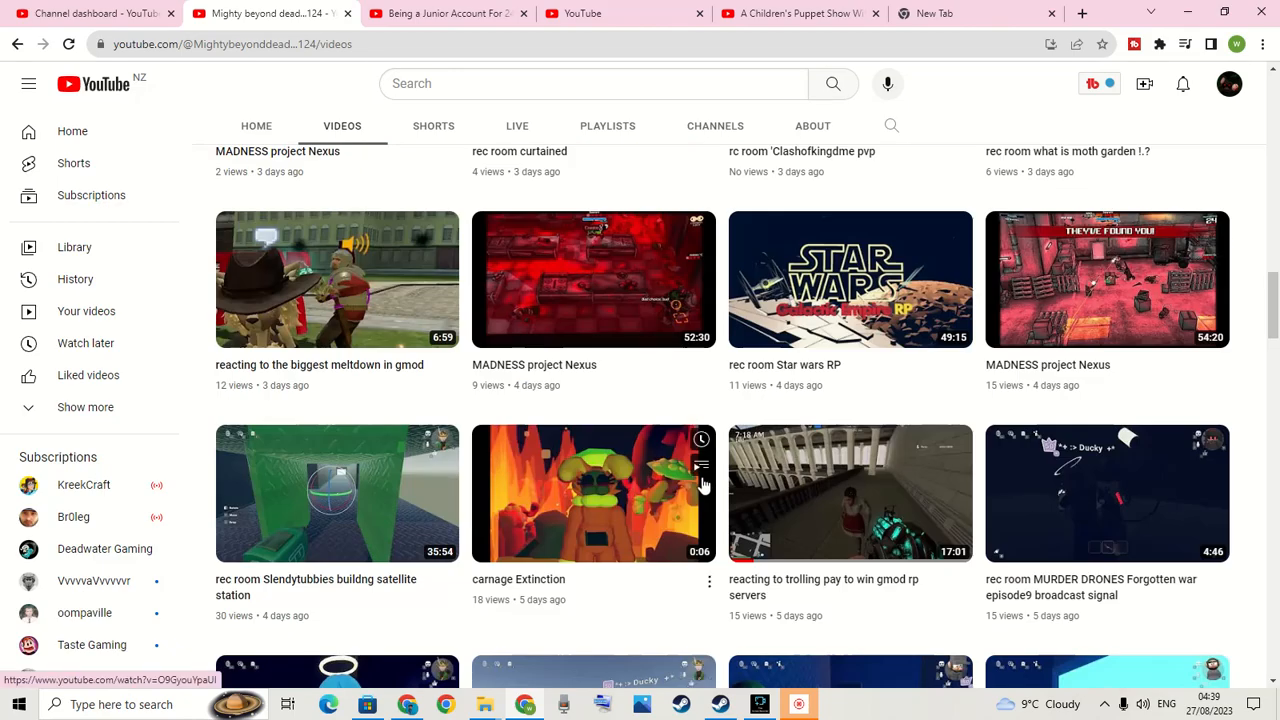
{"action": "scroll", "coordinate": [659, 512], "scroll_direction": "up", "scroll_amount": 2}
{"action": "scroll", "coordinate": [659, 512], "scroll_direction": "down", "scroll_amount": 3}
{"action": "scroll", "coordinate": [657, 514], "scroll_direction": "down", "scroll_amount": 2}
{"action": "scroll", "coordinate": [669, 494], "scroll_direction": "down", "scroll_amount": 2}
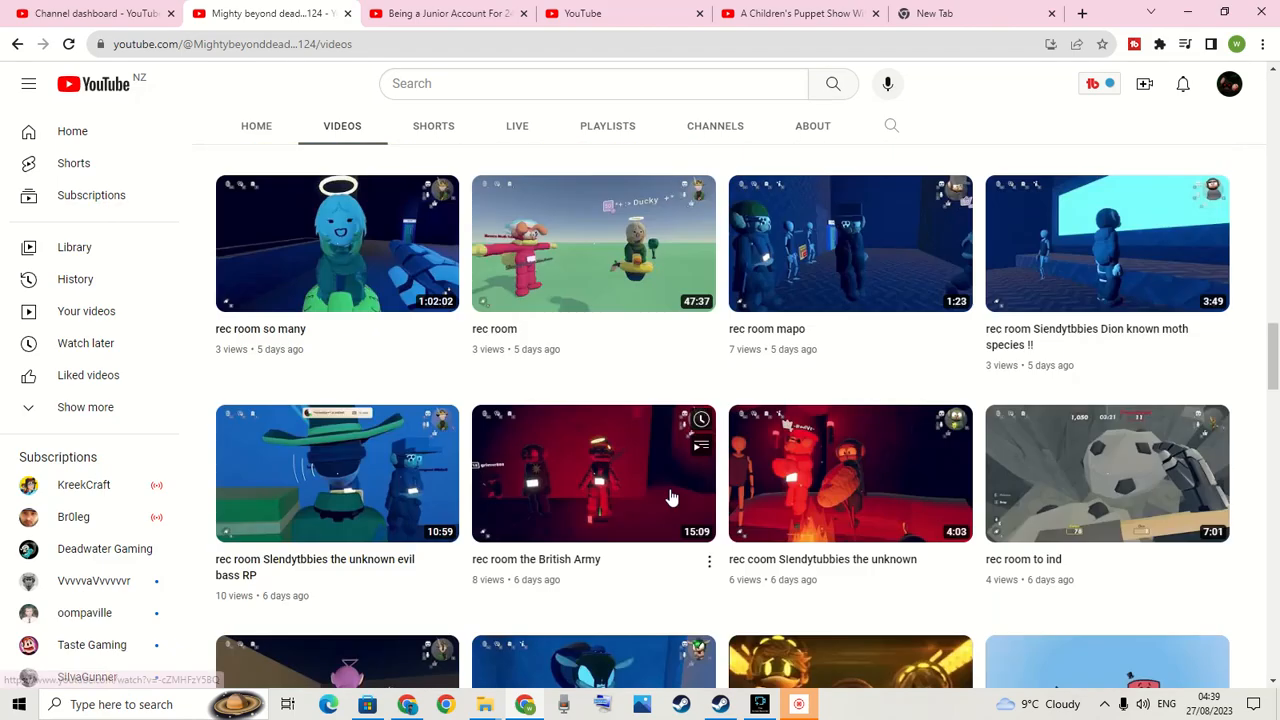
{"action": "scroll", "coordinate": [671, 494], "scroll_direction": "down", "scroll_amount": 3}
{"action": "scroll", "coordinate": [686, 471], "scroll_direction": "up", "scroll_amount": 2}
{"action": "scroll", "coordinate": [900, 350], "scroll_direction": "down", "scroll_amount": 4}
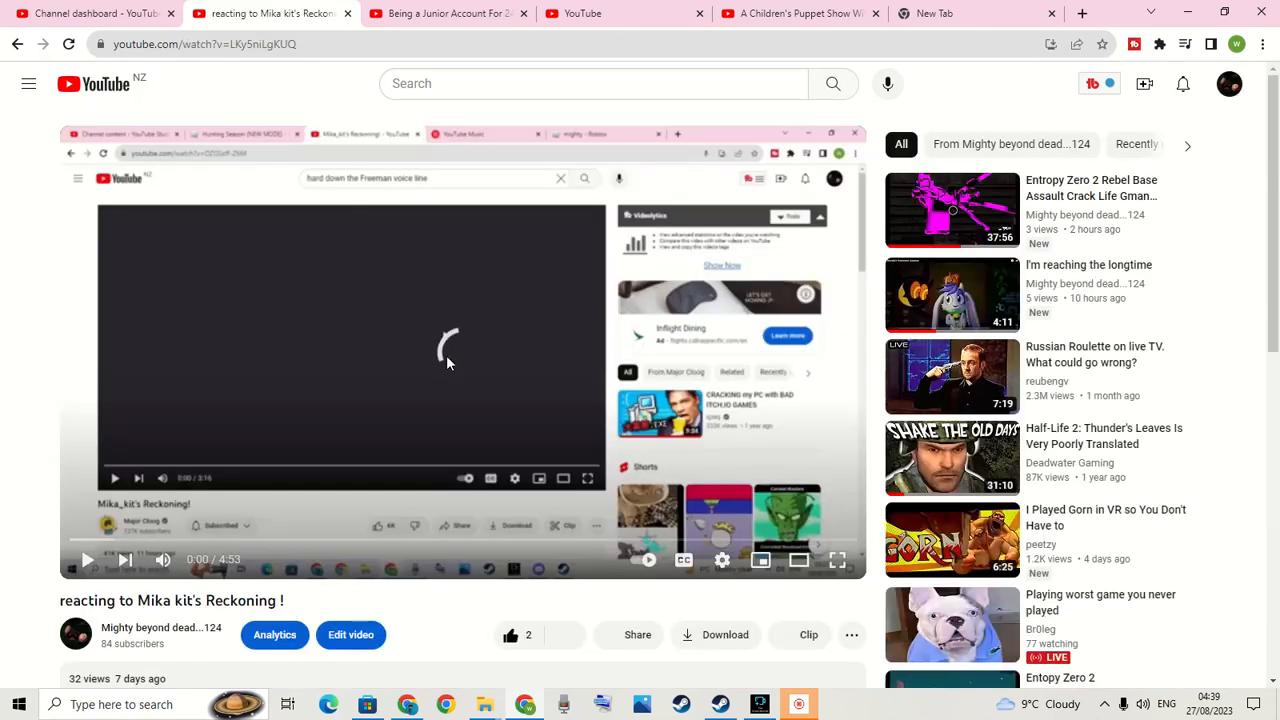
{"action": "scroll", "coordinate": [465, 343], "scroll_direction": "down", "scroll_amount": 3}
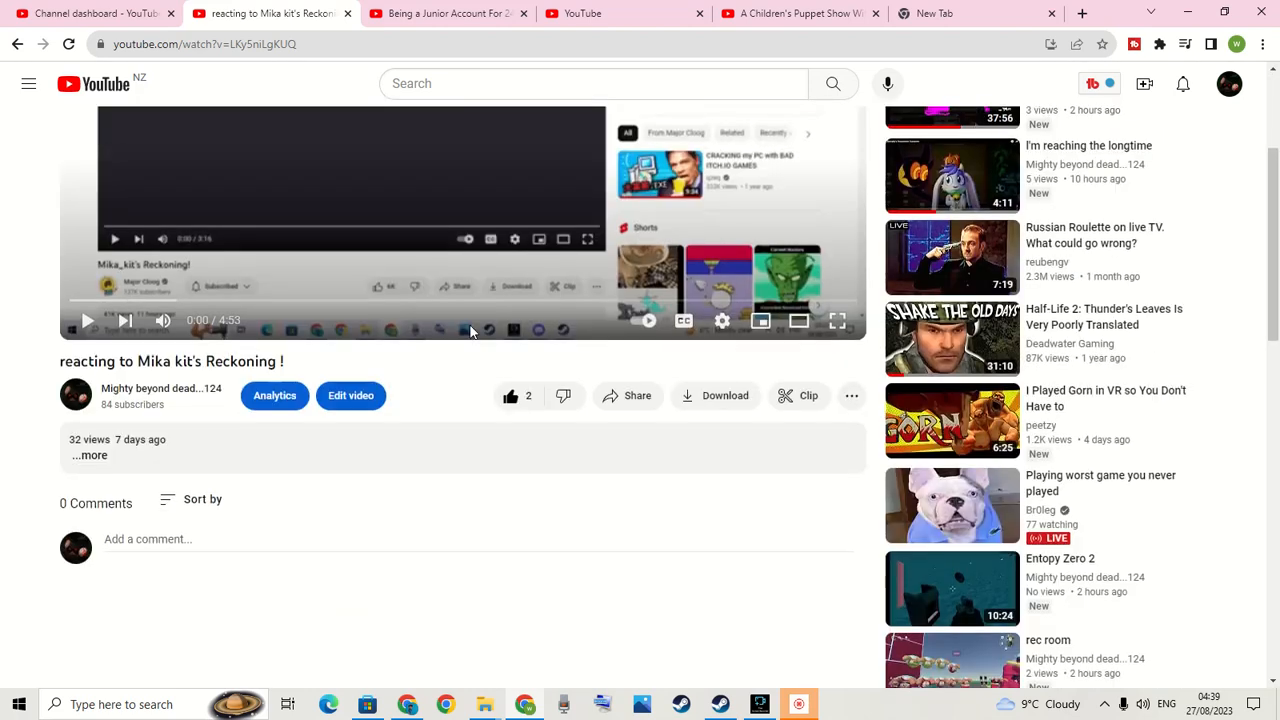
{"action": "scroll", "coordinate": [470, 410], "scroll_direction": "up", "scroll_amount": 3}
Play and pause the Mika kit's Reckoning reaction video, then settle back on the channel dashboard.
{"action": "left_click", "coordinate": [461, 441]}
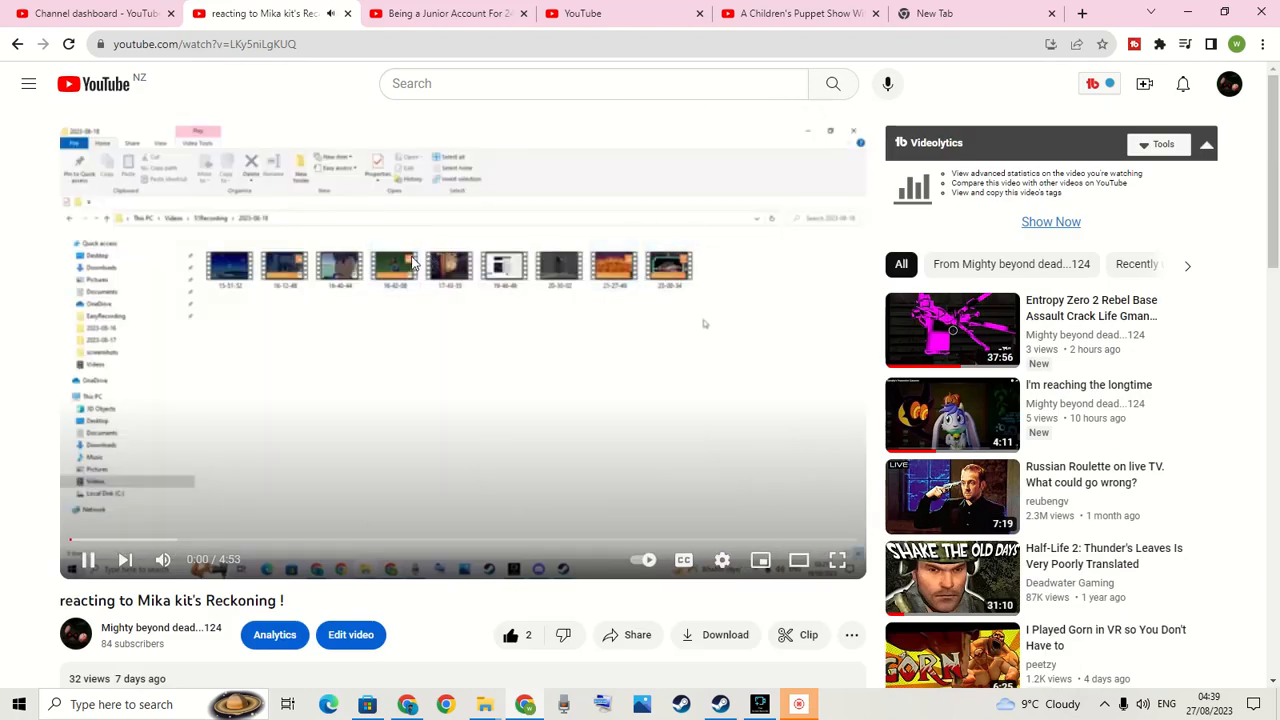
{"action": "left_click", "coordinate": [396, 291]}
{"action": "left_click", "coordinate": [4, 8]}
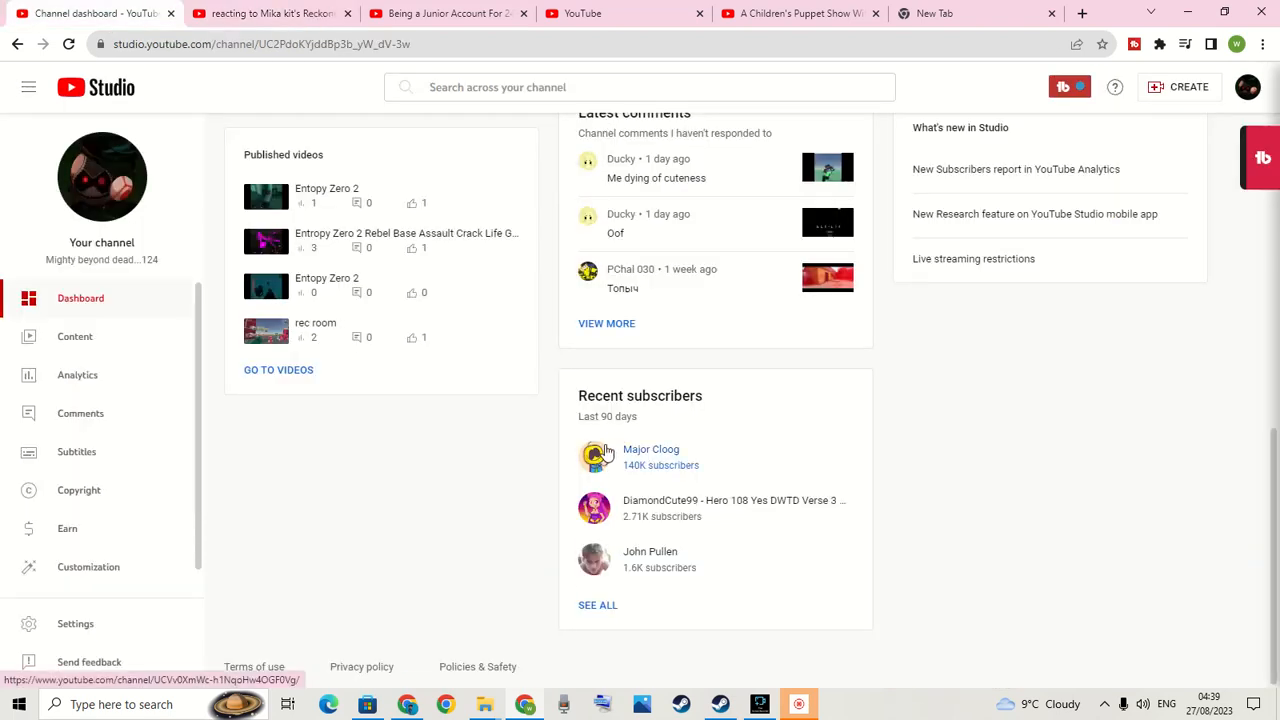
{"action": "left_click", "coordinate": [306, 16]}
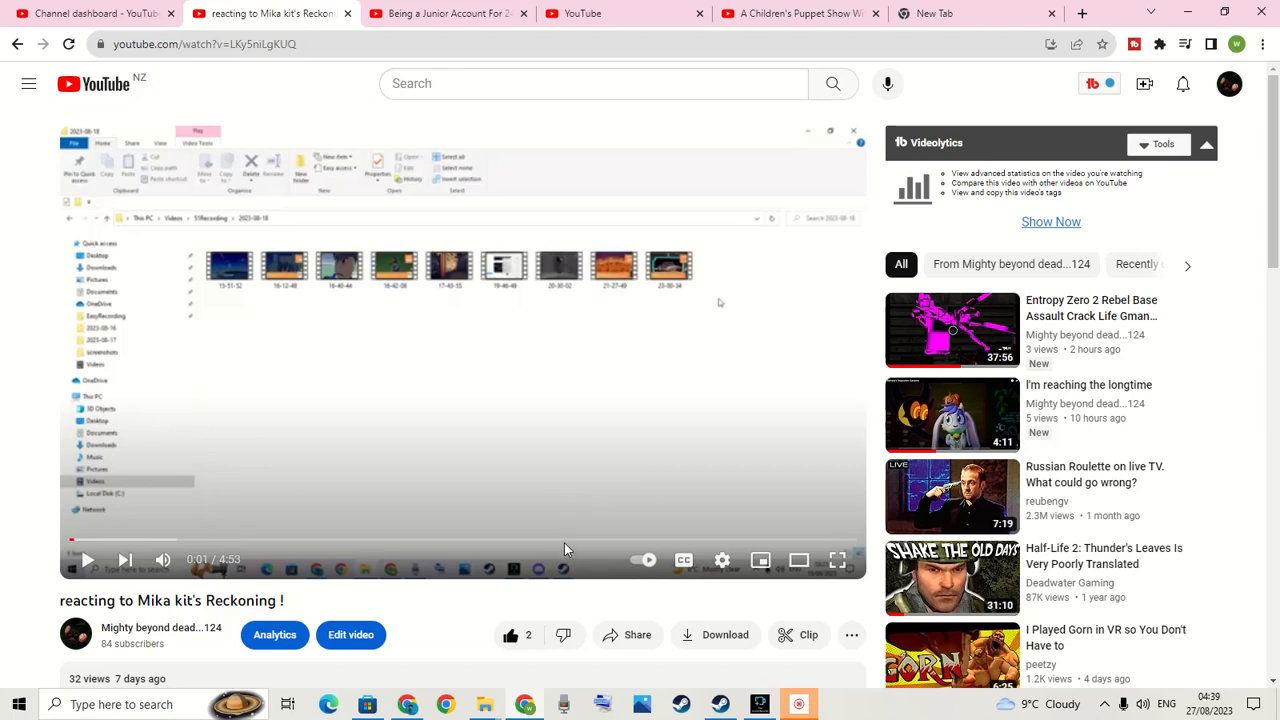
{"action": "scroll", "coordinate": [57, 294], "scroll_direction": "down", "scroll_amount": 3}
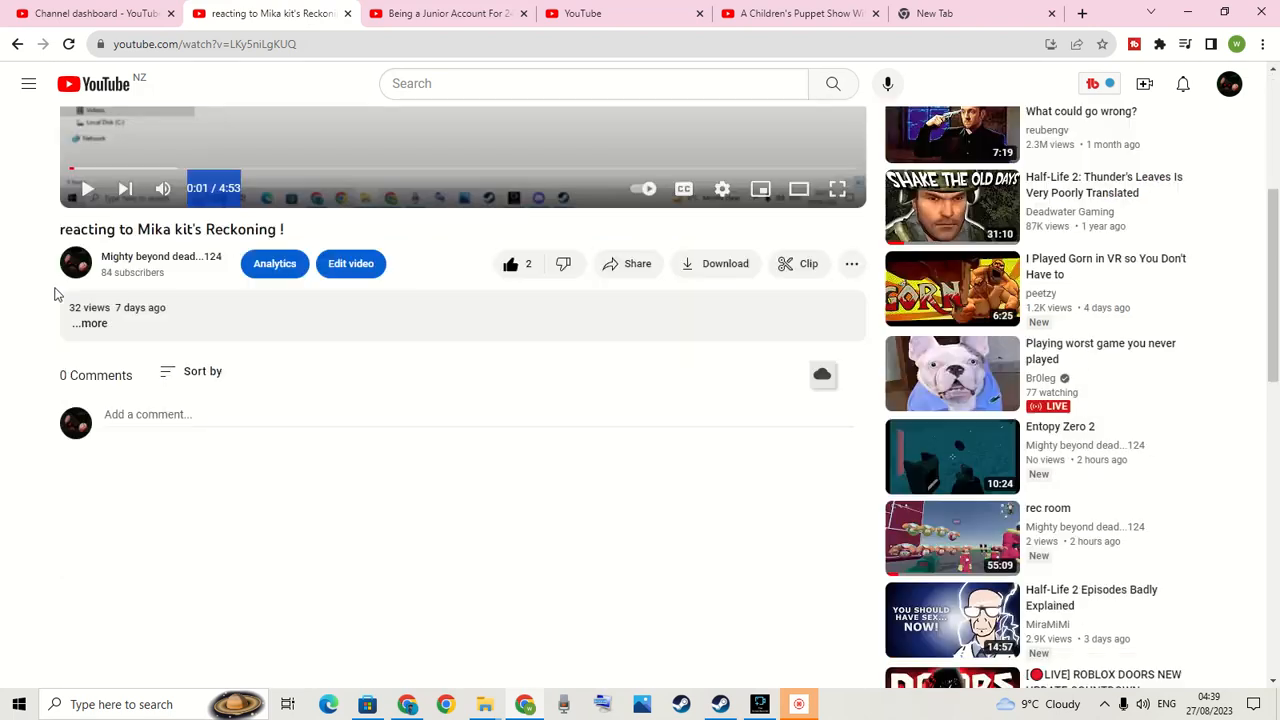
{"action": "scroll", "coordinate": [89, 274], "scroll_direction": "down", "scroll_amount": 3}
{"action": "left_click", "coordinate": [72, 22]}
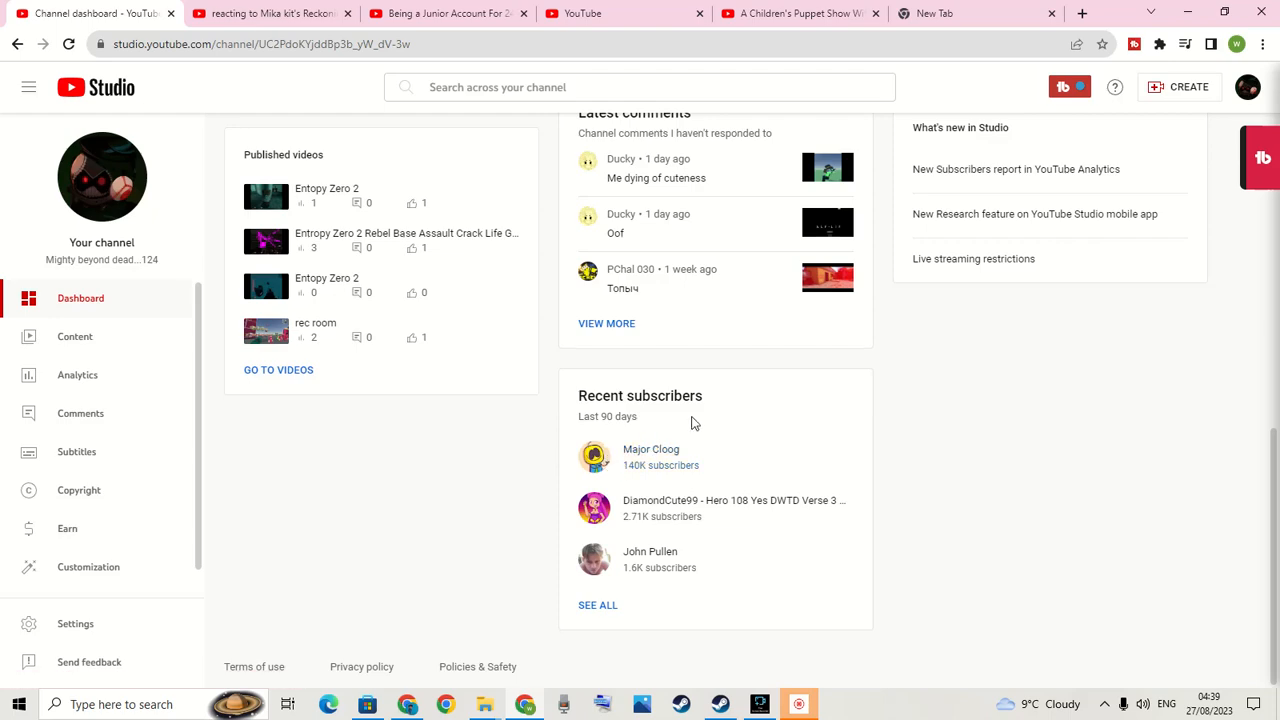
{"action": "left_click", "coordinate": [330, 12]}
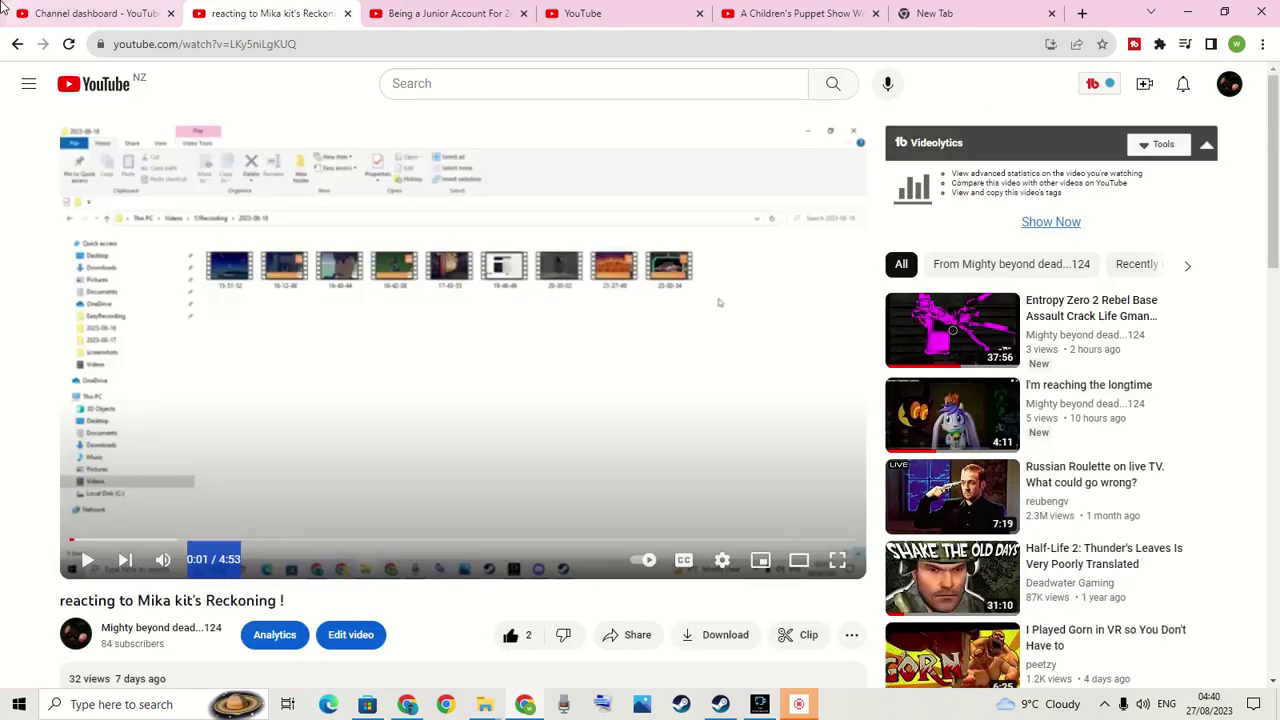
{"action": "left_click", "coordinate": [80, 13]}
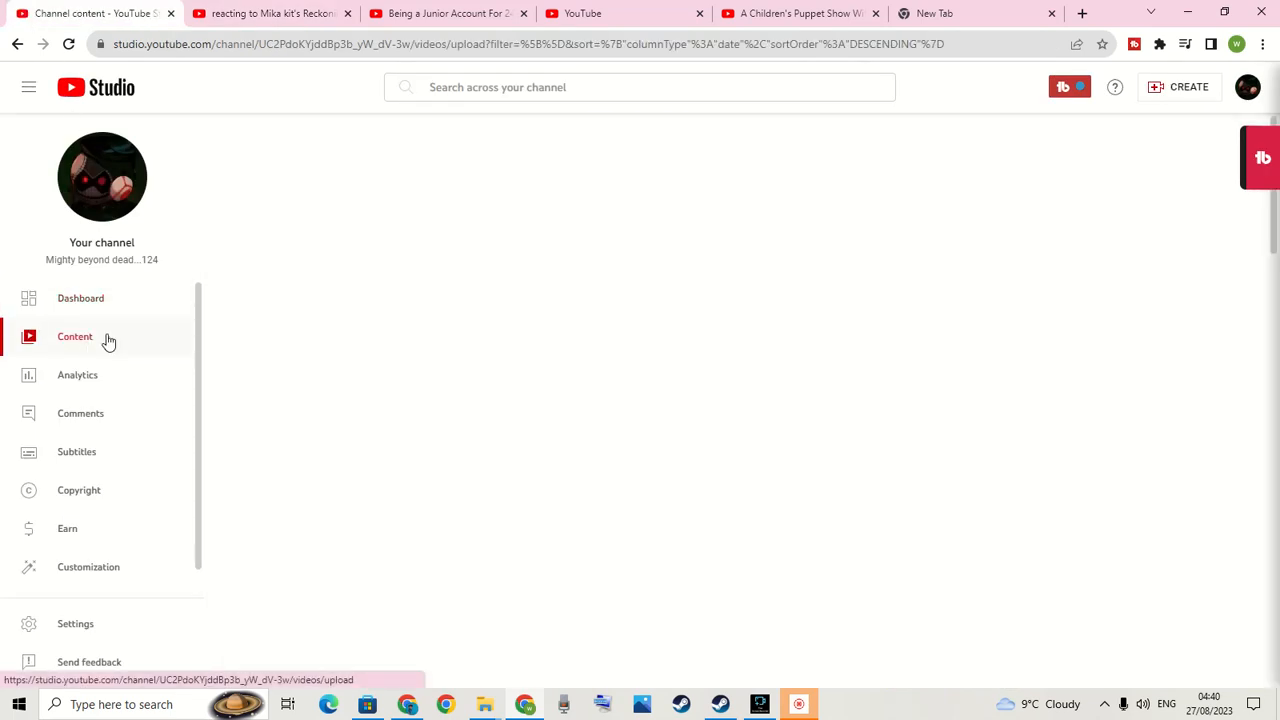
{"action": "scroll", "coordinate": [620, 260], "scroll_direction": "down", "scroll_amount": 5}
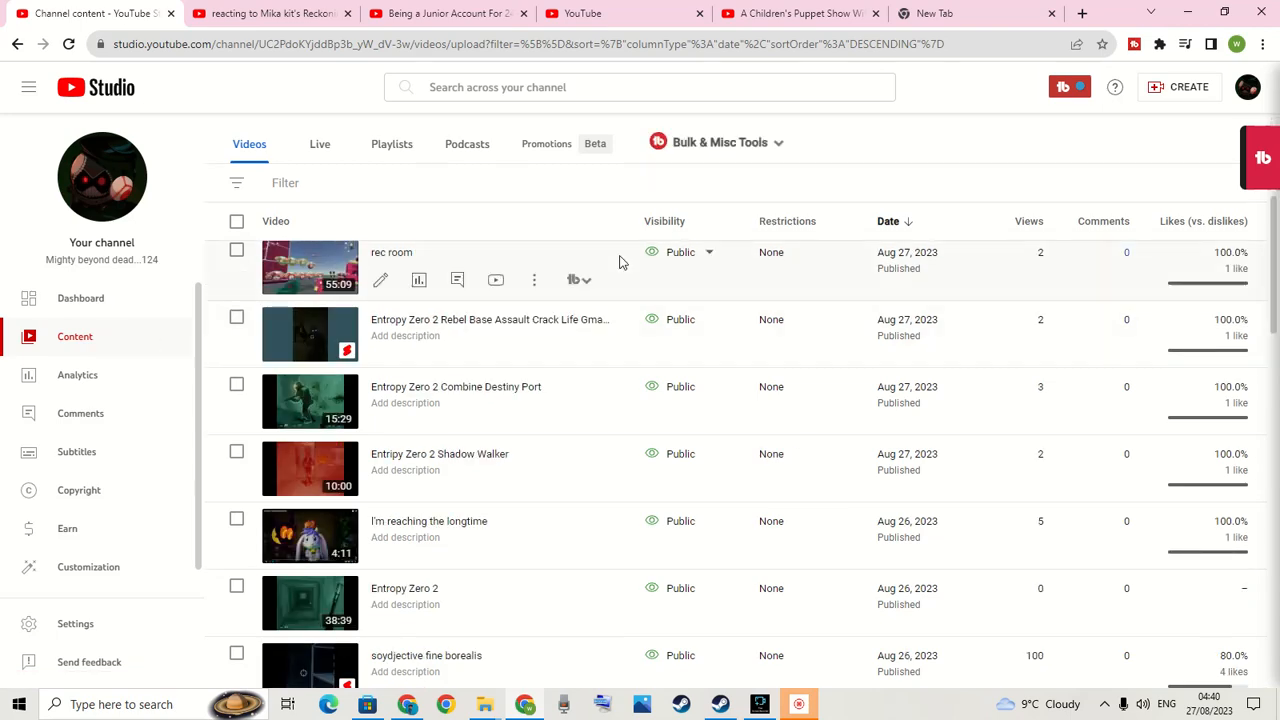
{"action": "scroll", "coordinate": [794, 477], "scroll_direction": "down", "scroll_amount": 5}
{"action": "scroll", "coordinate": [790, 479], "scroll_direction": "down", "scroll_amount": 4}
{"action": "scroll", "coordinate": [790, 479], "scroll_direction": "down", "scroll_amount": 2}
{"action": "scroll", "coordinate": [786, 494], "scroll_direction": "down", "scroll_amount": 5}
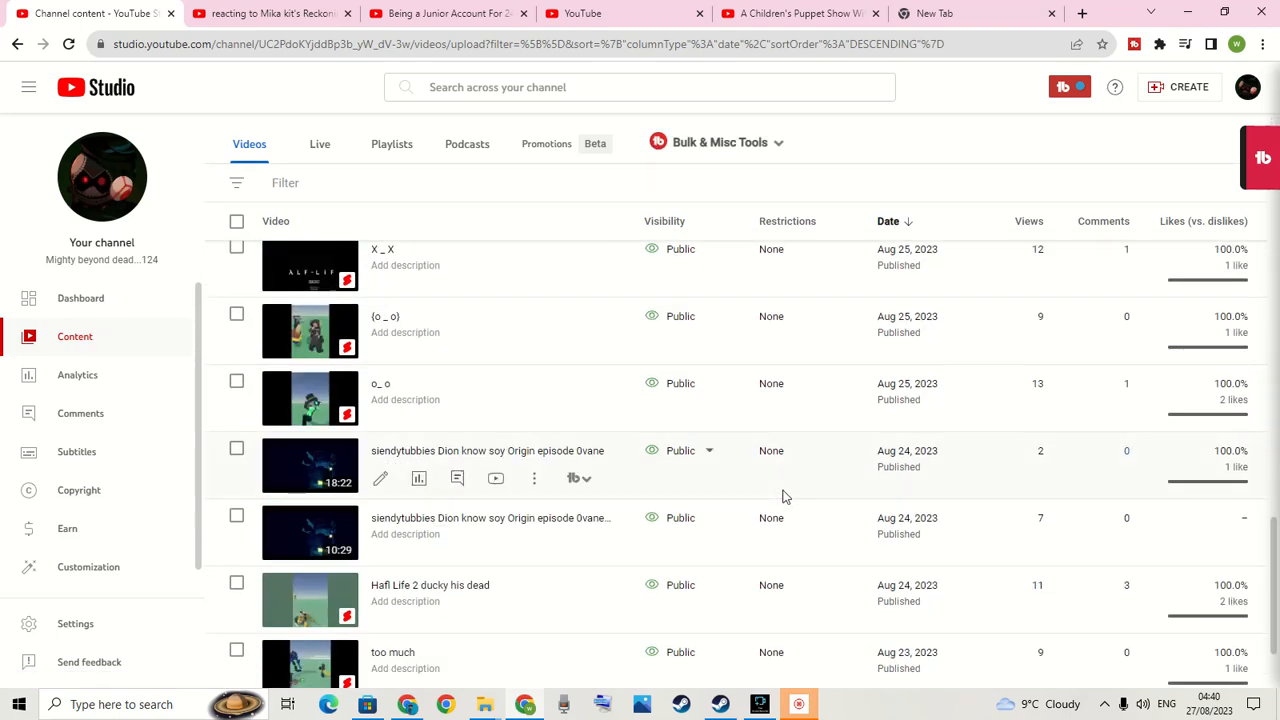
{"action": "scroll", "coordinate": [715, 350], "scroll_direction": "down", "scroll_amount": 2}
{"action": "scroll", "coordinate": [771, 408], "scroll_direction": "up", "scroll_amount": 1}
{"action": "scroll", "coordinate": [771, 408], "scroll_direction": "up", "scroll_amount": 3}
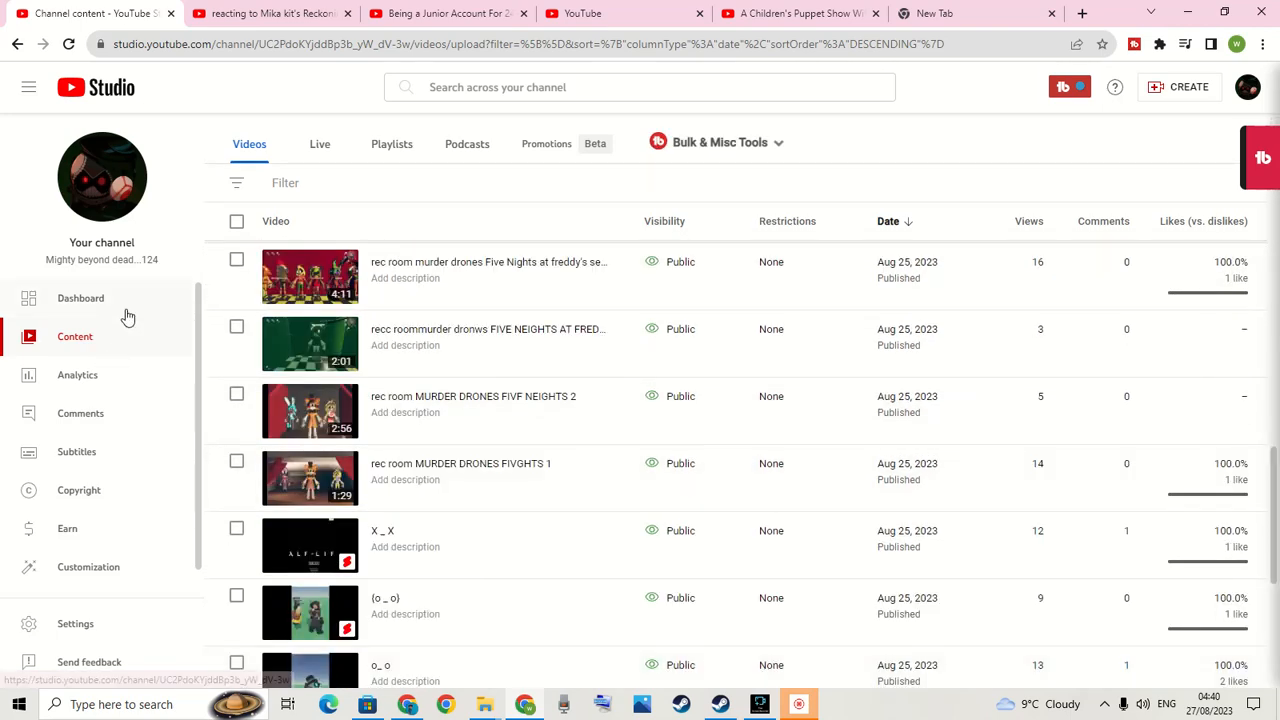
Show the dashboard, close the Reckoning reaction video, and move to the watch history page.
{"action": "left_click", "coordinate": [127, 314]}
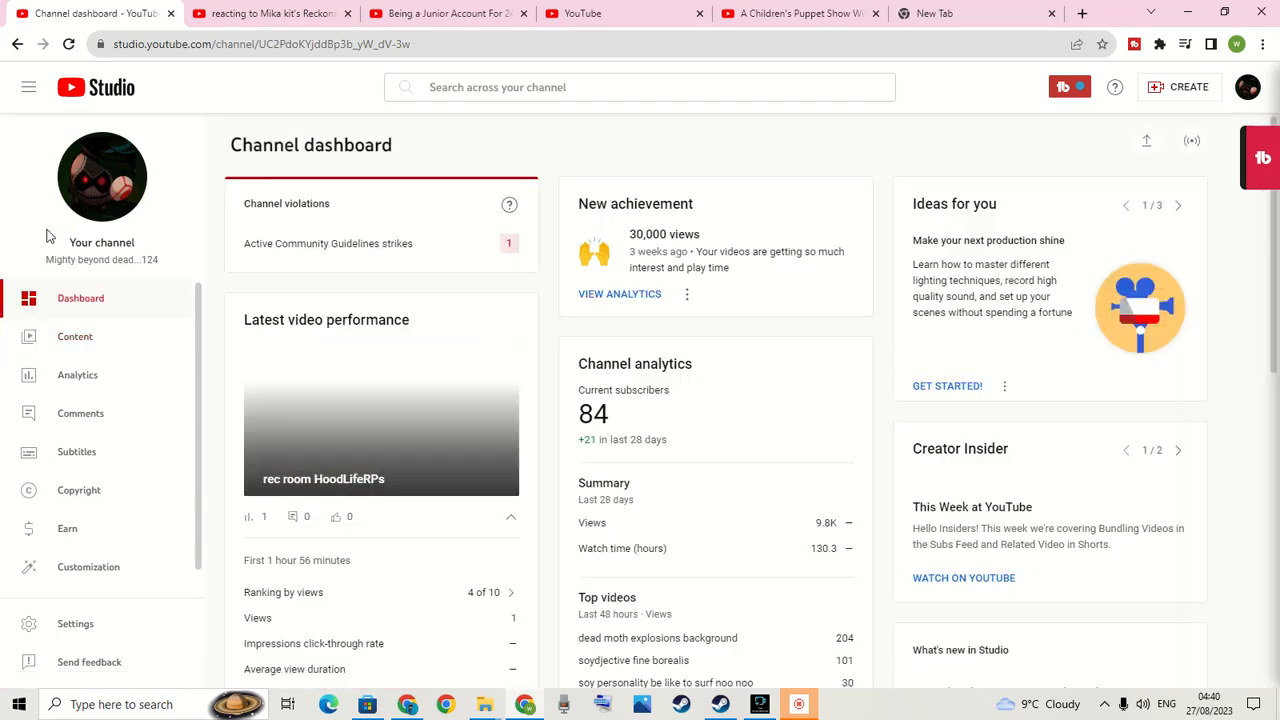
{"action": "left_click", "coordinate": [312, 18]}
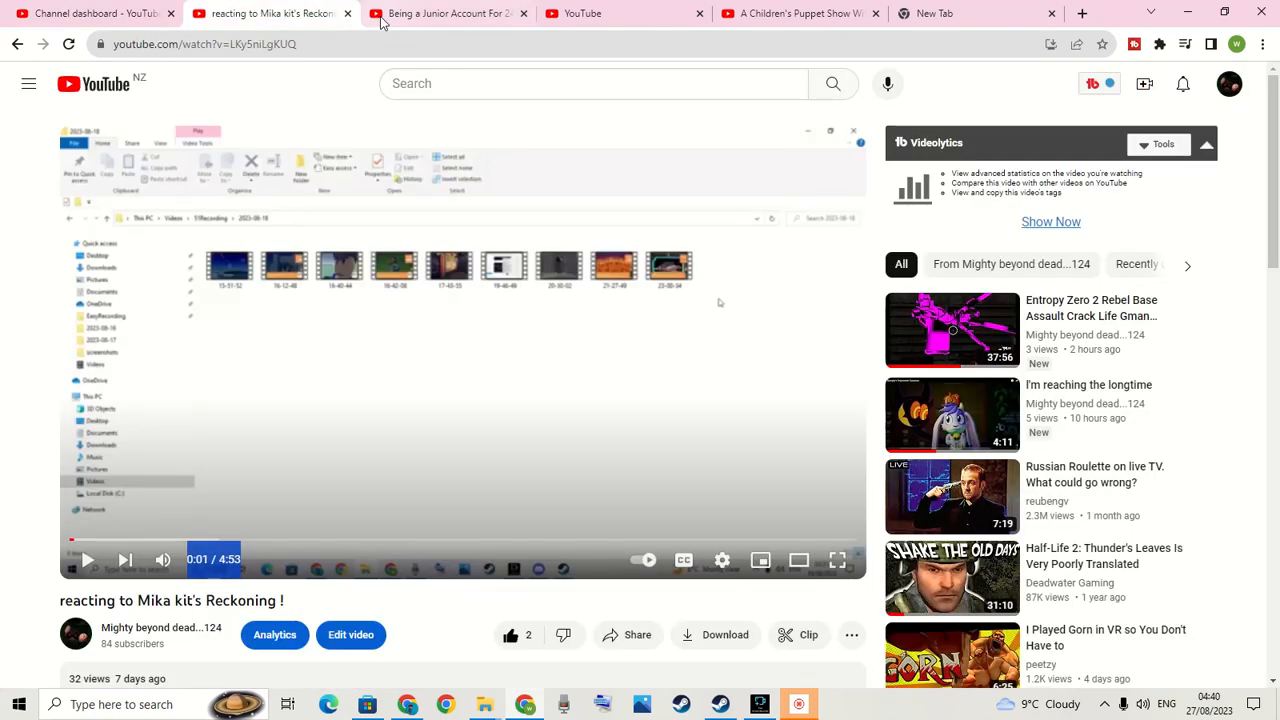
{"action": "left_click", "coordinate": [347, 14]}
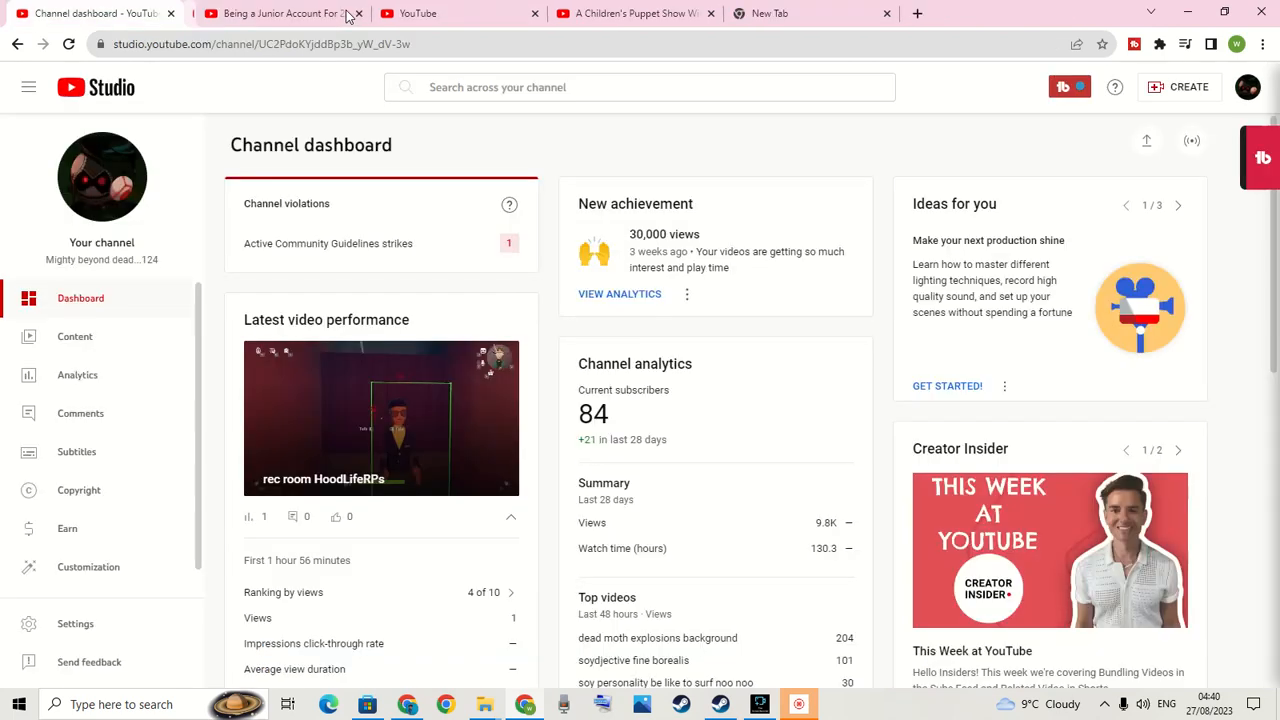
{"action": "left_click", "coordinate": [418, 10]}
{"action": "scroll", "coordinate": [774, 351], "scroll_direction": "down", "scroll_amount": 2}
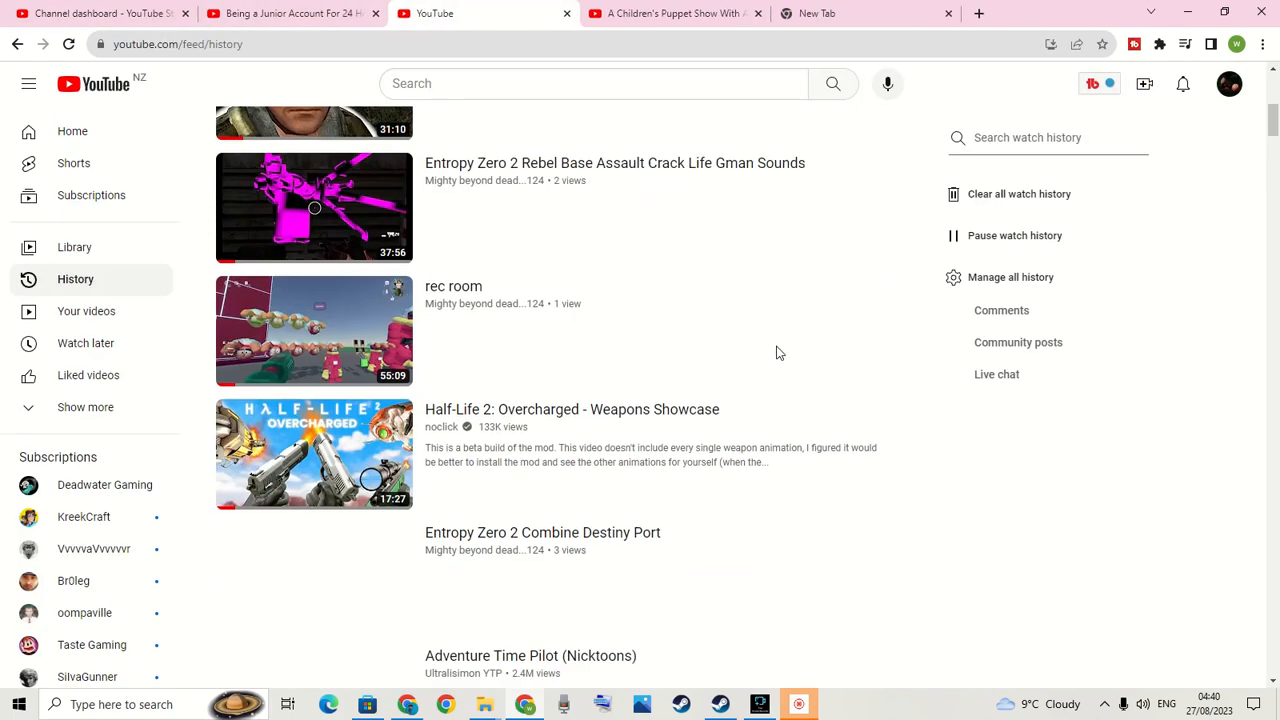
{"action": "scroll", "coordinate": [783, 343], "scroll_direction": "down", "scroll_amount": 4}
{"action": "scroll", "coordinate": [768, 347], "scroll_direction": "down", "scroll_amount": 1}
{"action": "scroll", "coordinate": [800, 340], "scroll_direction": "down", "scroll_amount": 3}
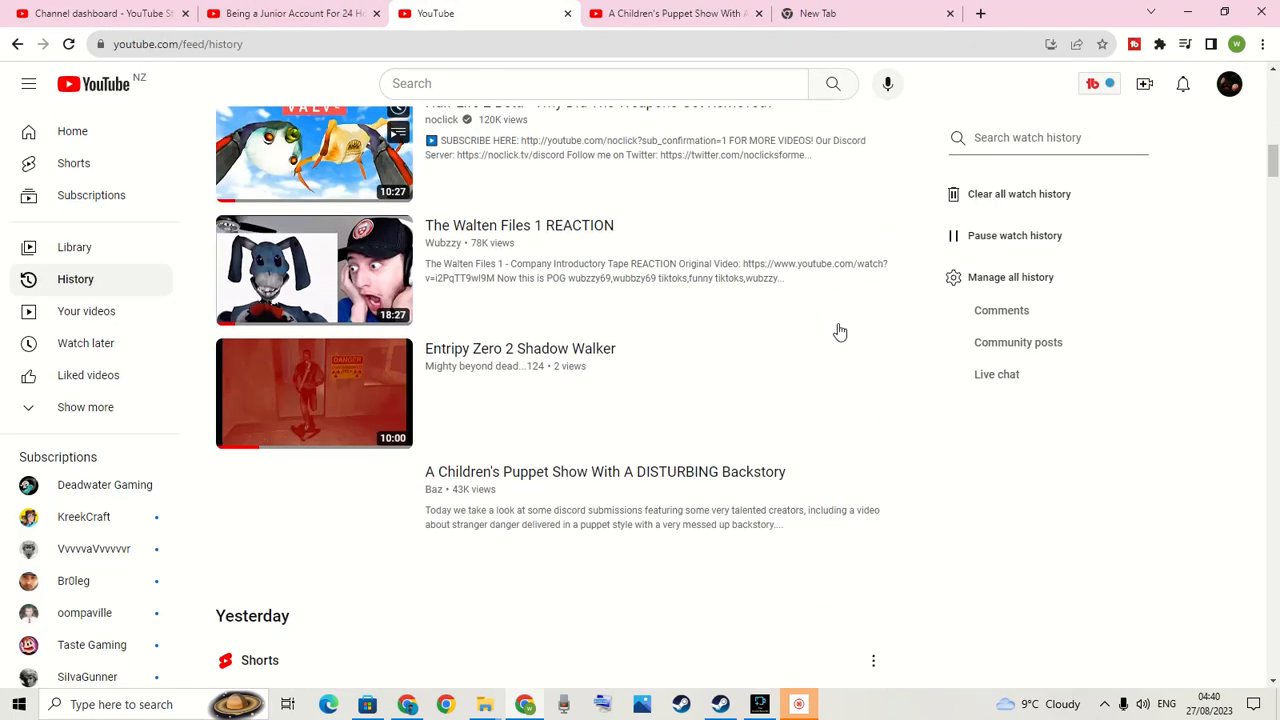
{"action": "scroll", "coordinate": [915, 355], "scroll_direction": "up", "scroll_amount": 3}
{"action": "scroll", "coordinate": [934, 365], "scroll_direction": "up", "scroll_amount": 2}
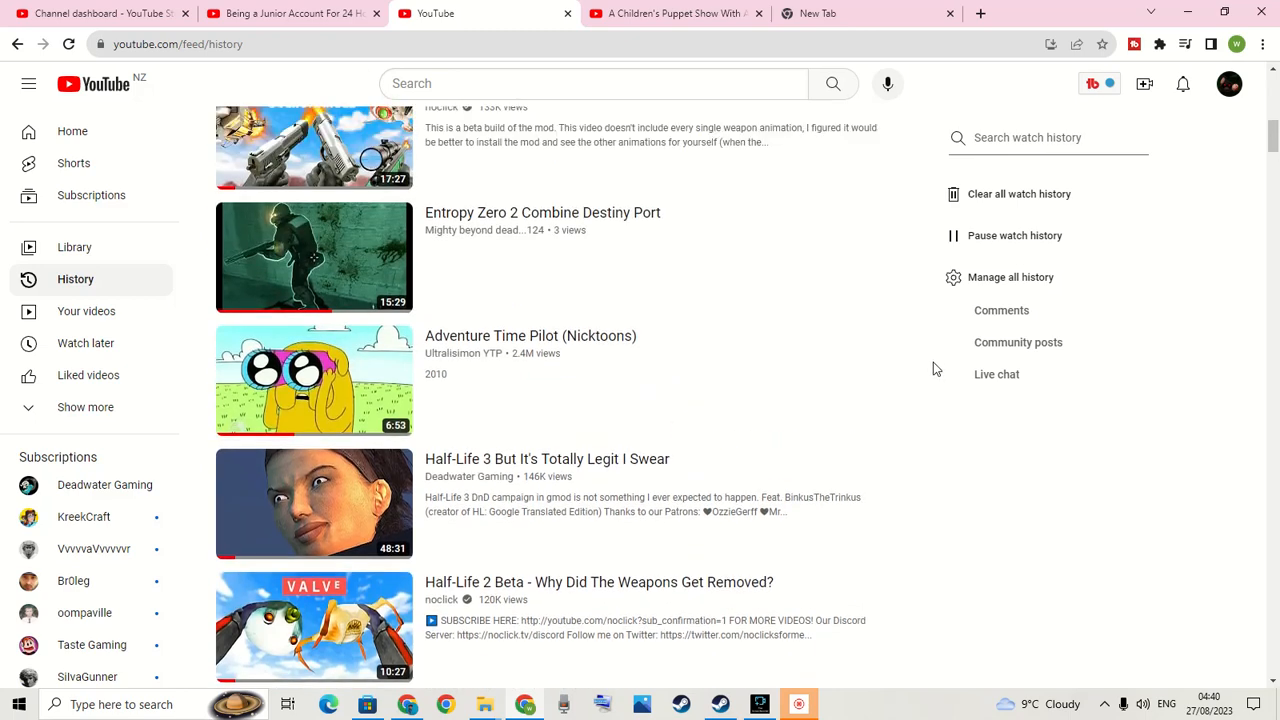
Flip through the Puppet Show and Junior Account videos, returning to the channel dashboard.
{"action": "left_click", "coordinate": [713, 7]}
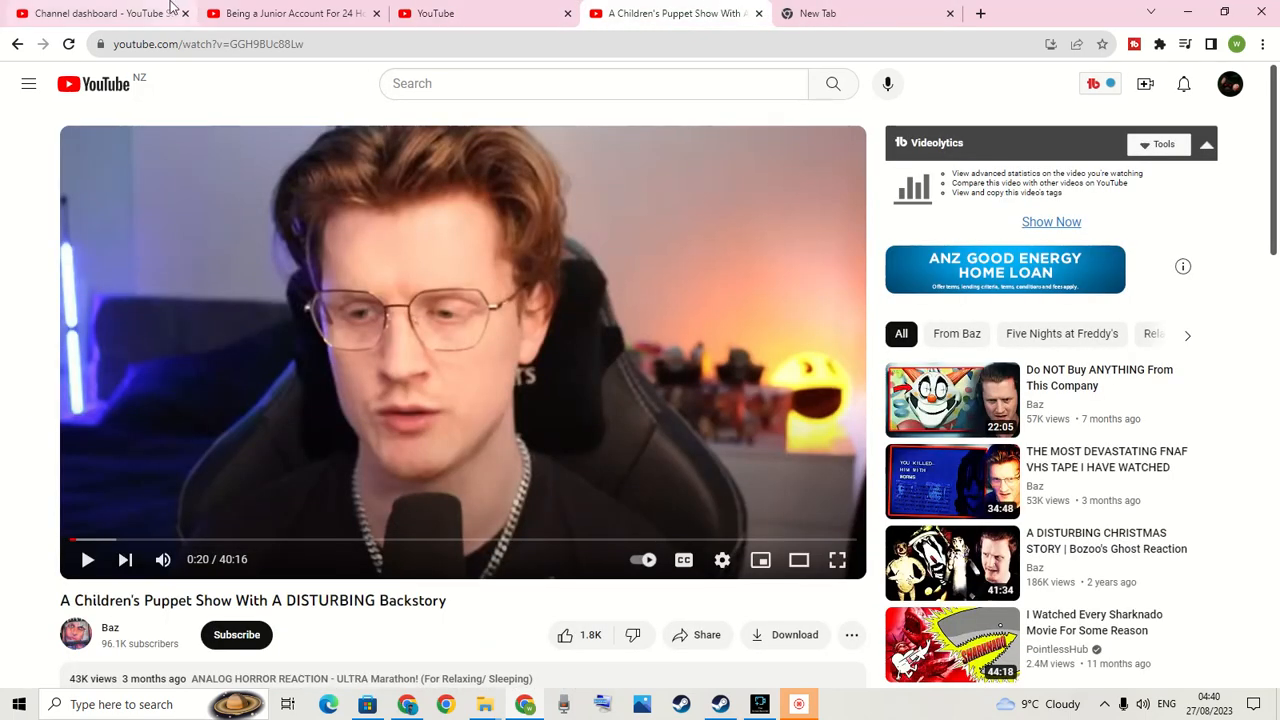
{"action": "left_click", "coordinate": [172, 10]}
{"action": "scroll", "coordinate": [458, 282], "scroll_direction": "down", "scroll_amount": 3}
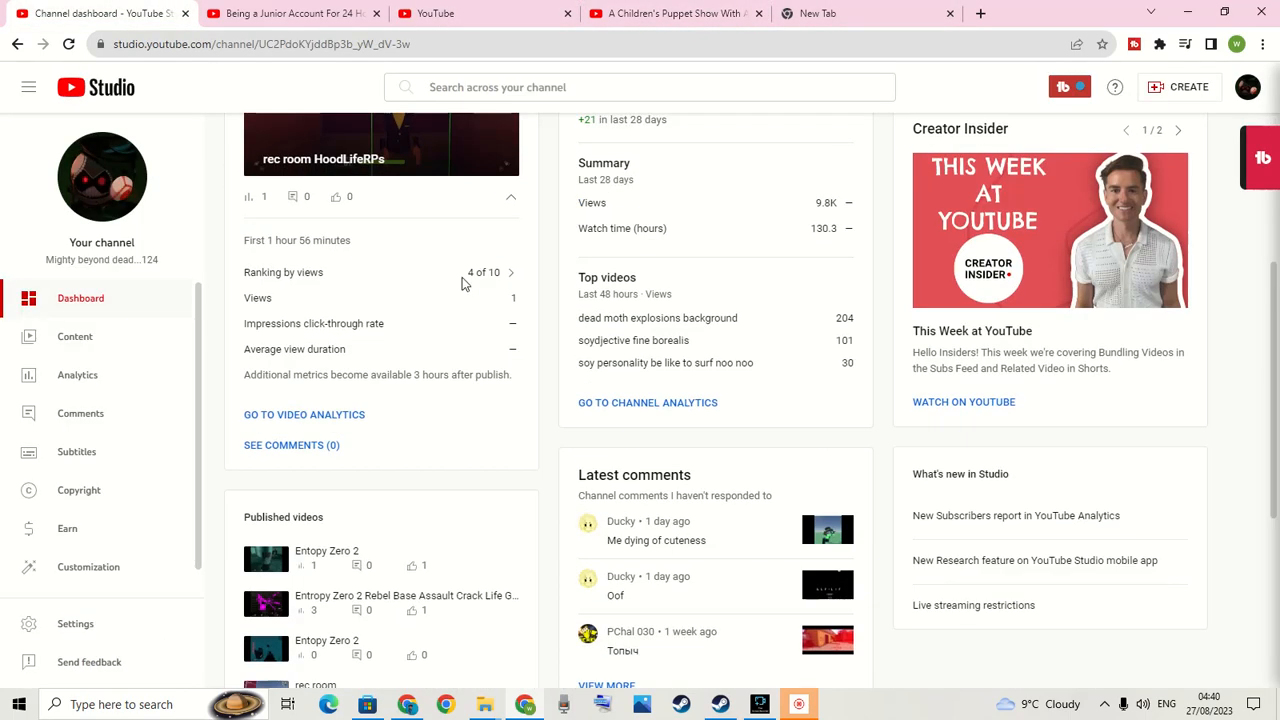
{"action": "left_click", "coordinate": [240, 7]}
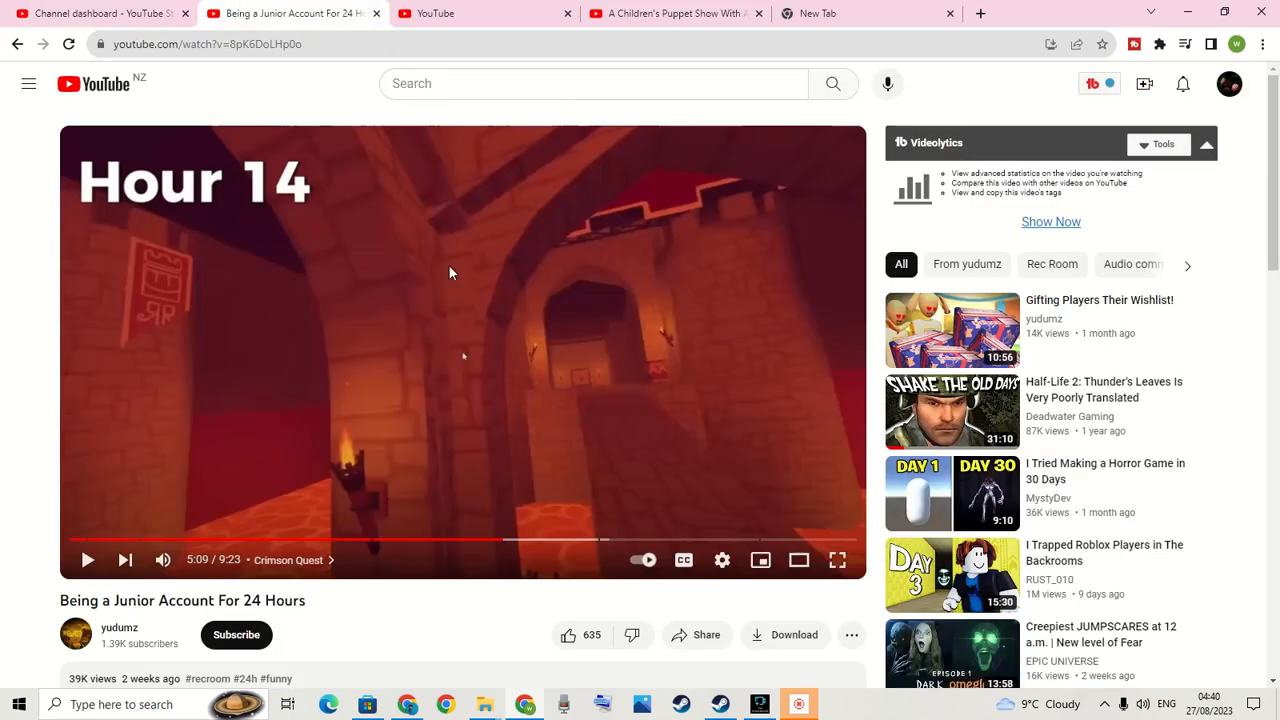
{"action": "scroll", "coordinate": [539, 322], "scroll_direction": "down", "scroll_amount": 2}
{"action": "scroll", "coordinate": [600, 420], "scroll_direction": "down", "scroll_amount": 3}
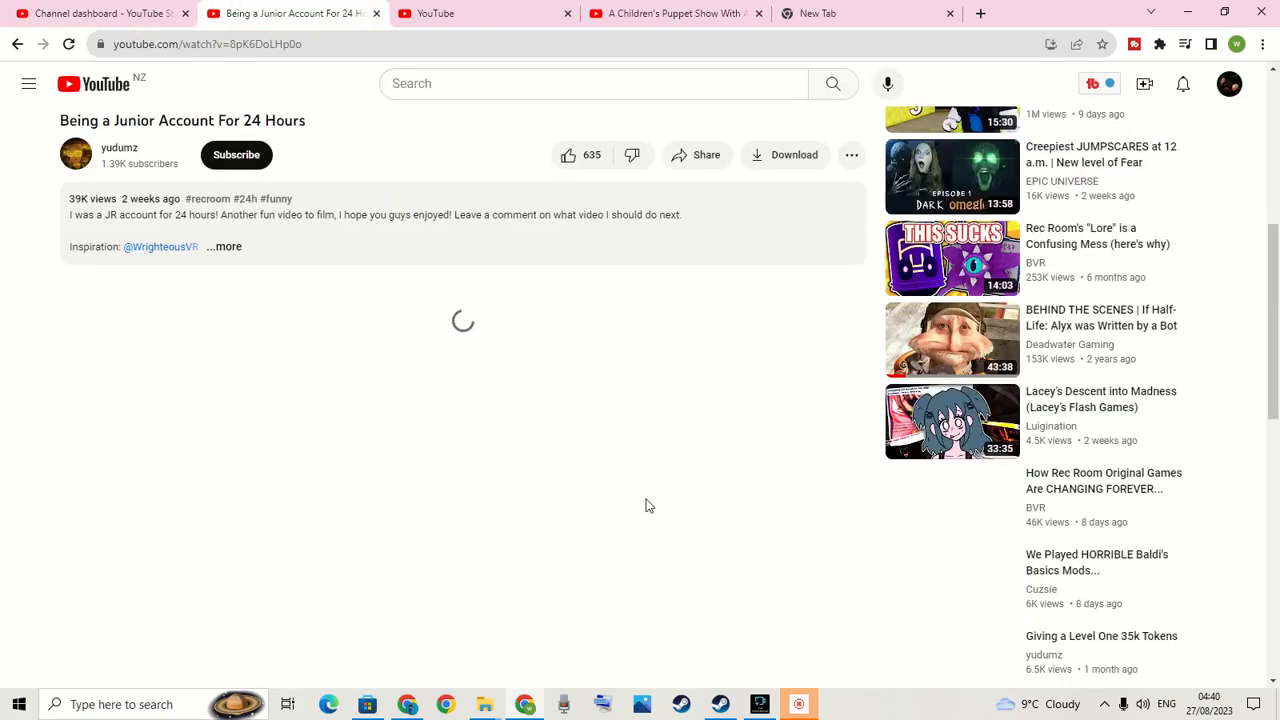
{"action": "left_click", "coordinate": [22, 10]}
{"action": "scroll", "coordinate": [322, 326], "scroll_direction": "up", "scroll_amount": 3}
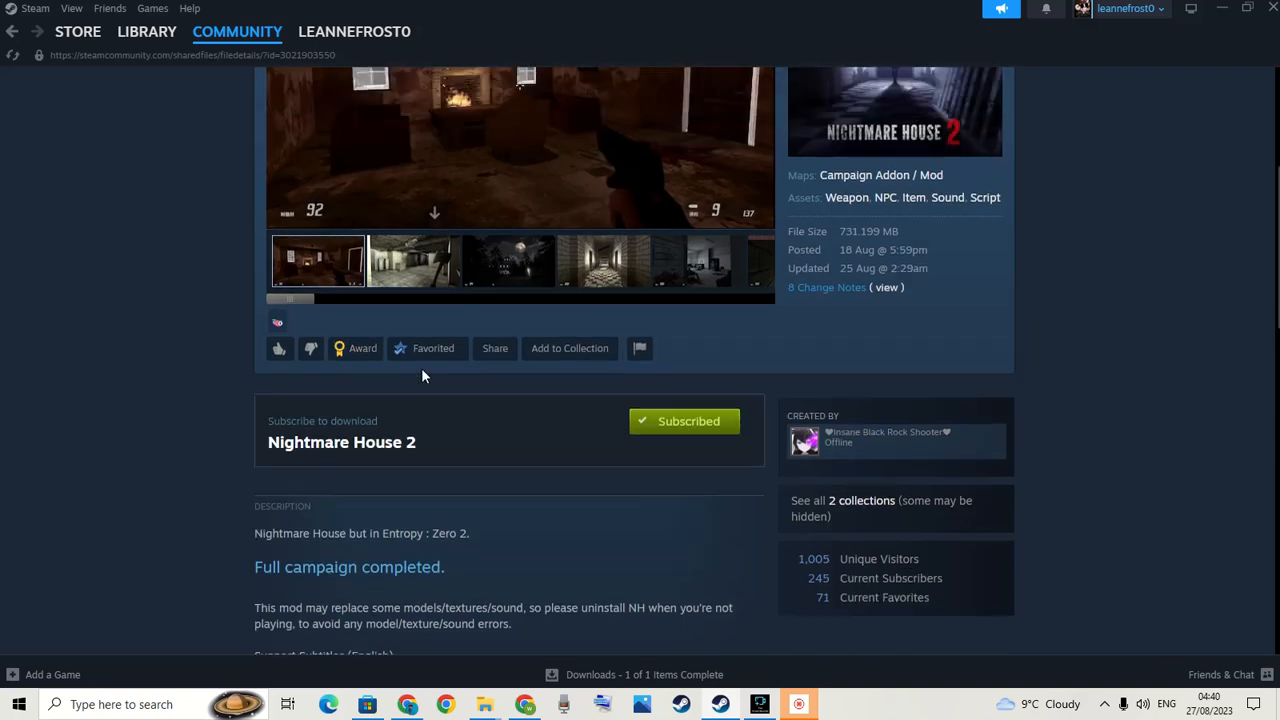
{"action": "scroll", "coordinate": [423, 371], "scroll_direction": "up", "scroll_amount": 3}
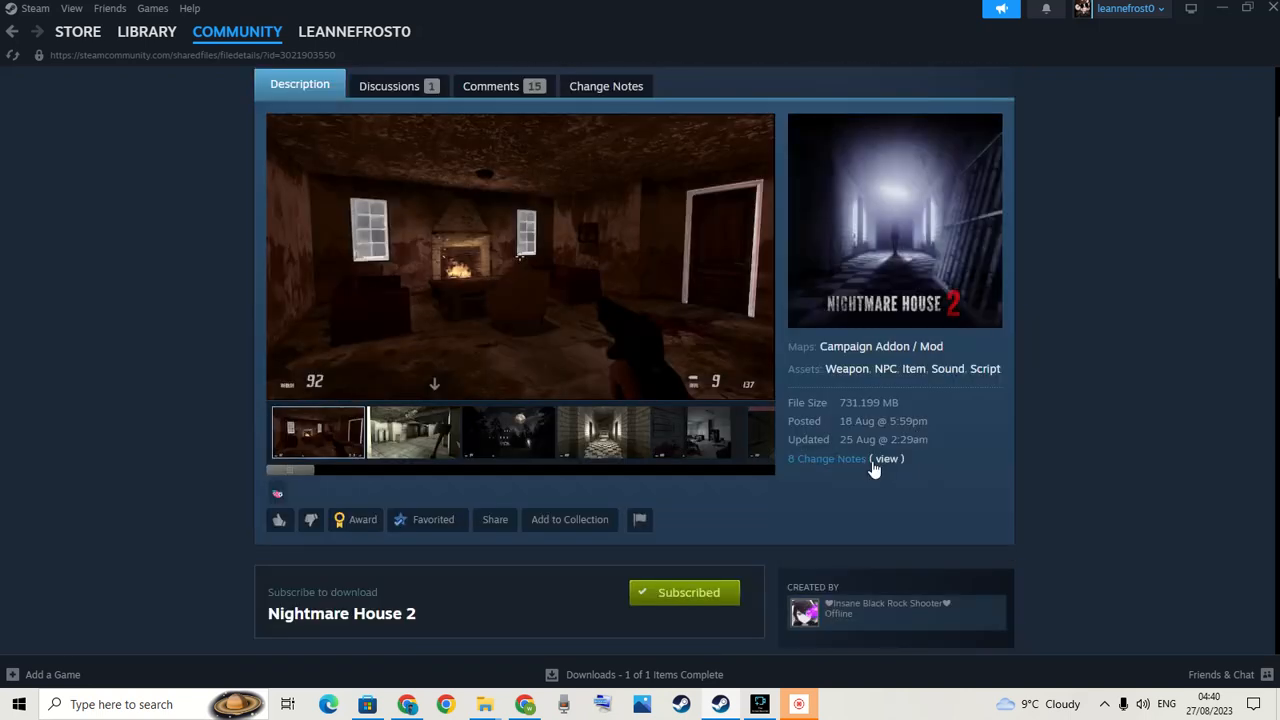
View the mod's change notes and Entropy : Zero 2 in the library, then return to the browser.
{"action": "left_click", "coordinate": [872, 461]}
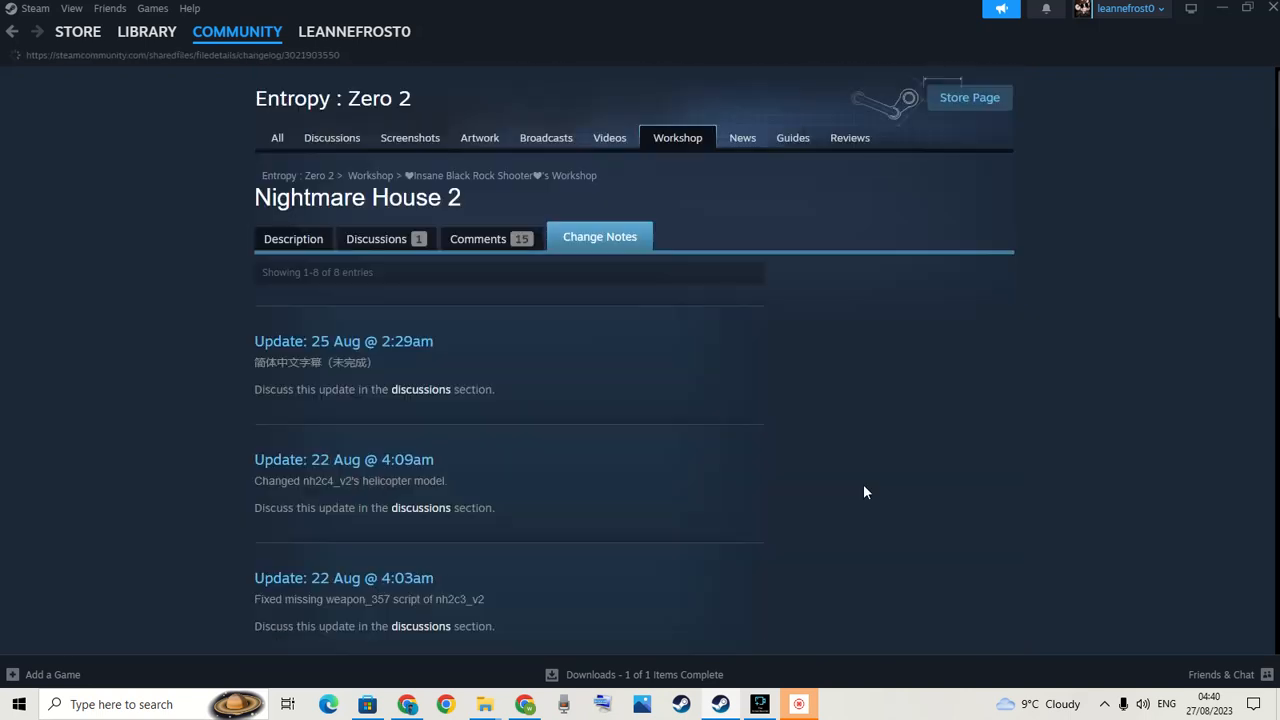
{"action": "scroll", "coordinate": [680, 378], "scroll_direction": "down", "scroll_amount": 5}
{"action": "scroll", "coordinate": [532, 379], "scroll_direction": "down", "scroll_amount": 3}
{"action": "left_click", "coordinate": [155, 32]}
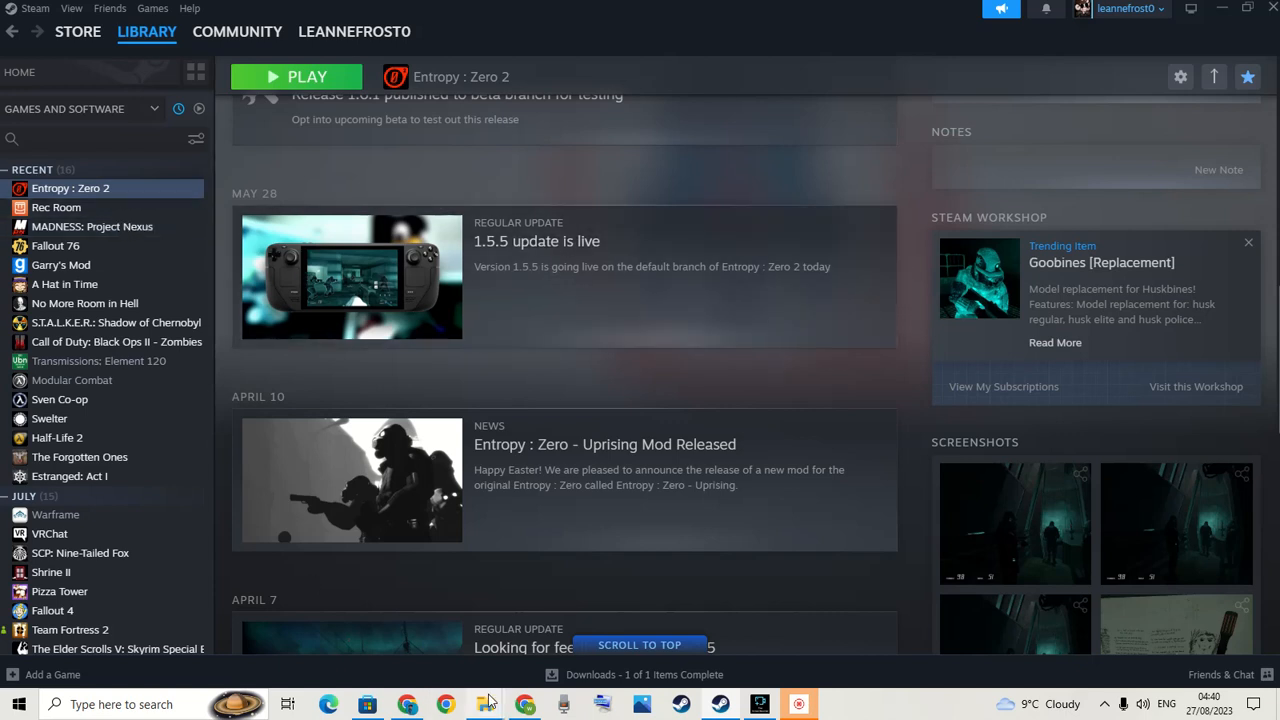
{"action": "left_click", "coordinate": [524, 704]}
{"action": "scroll", "coordinate": [490, 465], "scroll_direction": "down", "scroll_amount": 3}
Clear all YouTube watch history with confirmation and go to the home feed.
{"action": "left_click", "coordinate": [234, 12]}
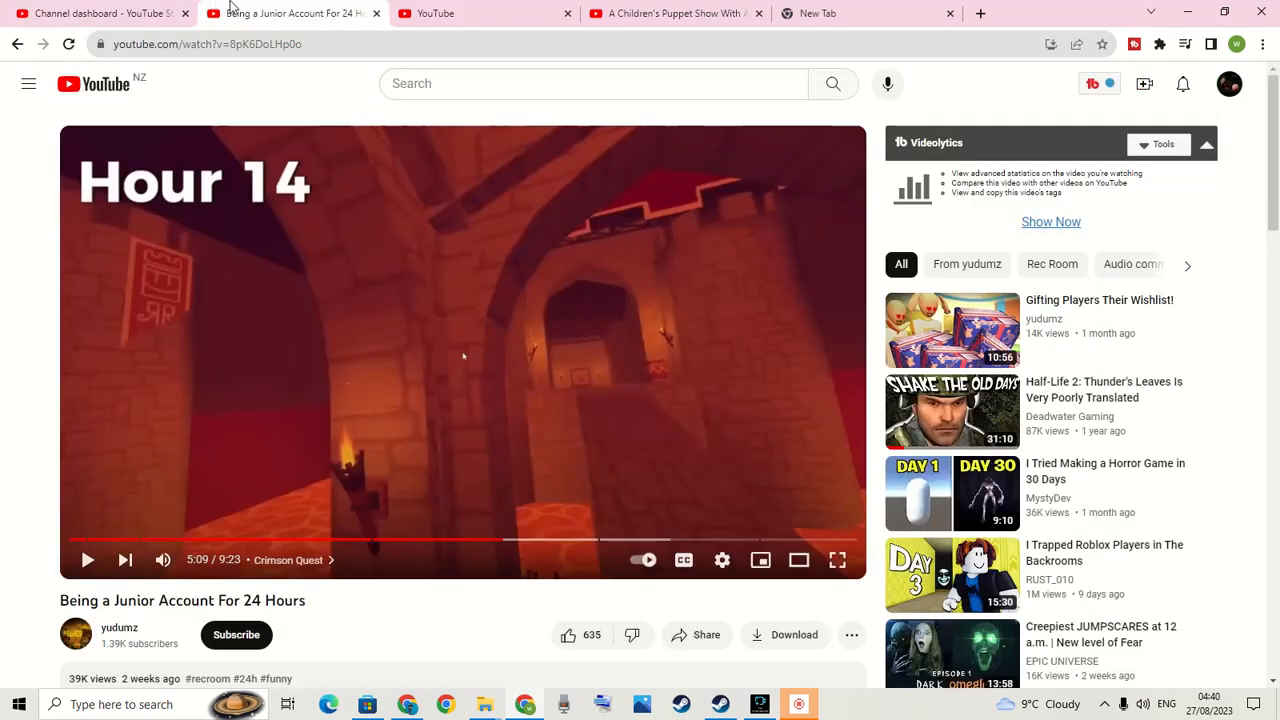
{"action": "scroll", "coordinate": [258, 104], "scroll_direction": "down", "scroll_amount": 3}
{"action": "left_click", "coordinate": [468, 8]}
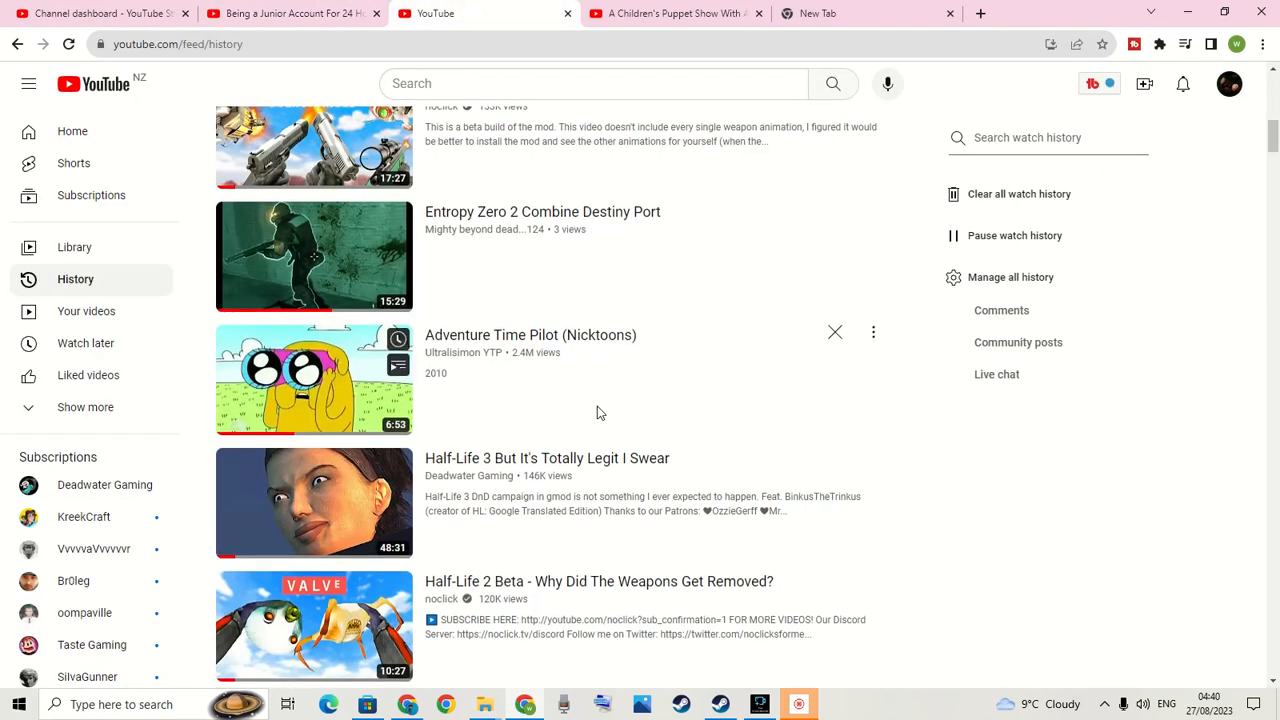
{"action": "scroll", "coordinate": [597, 410], "scroll_direction": "down", "scroll_amount": 3}
{"action": "scroll", "coordinate": [598, 414], "scroll_direction": "down", "scroll_amount": 3}
{"action": "scroll", "coordinate": [598, 410], "scroll_direction": "down", "scroll_amount": 3}
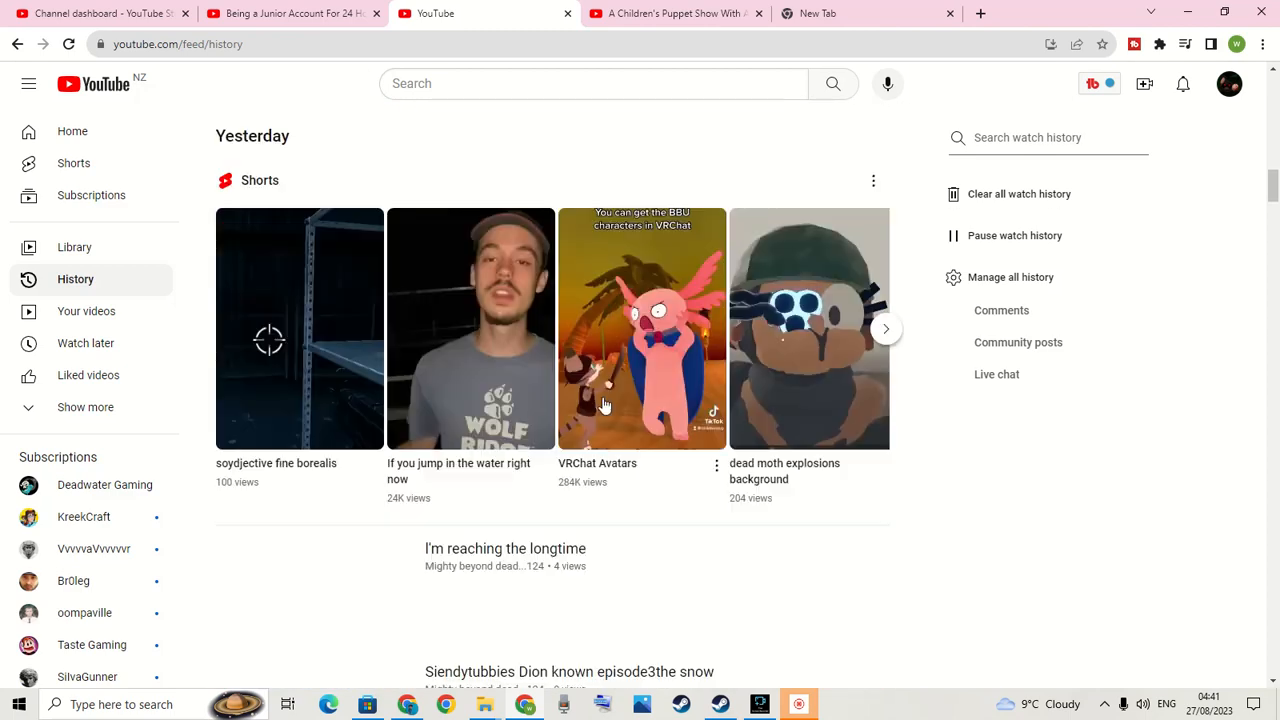
{"action": "scroll", "coordinate": [610, 397], "scroll_direction": "down", "scroll_amount": 3}
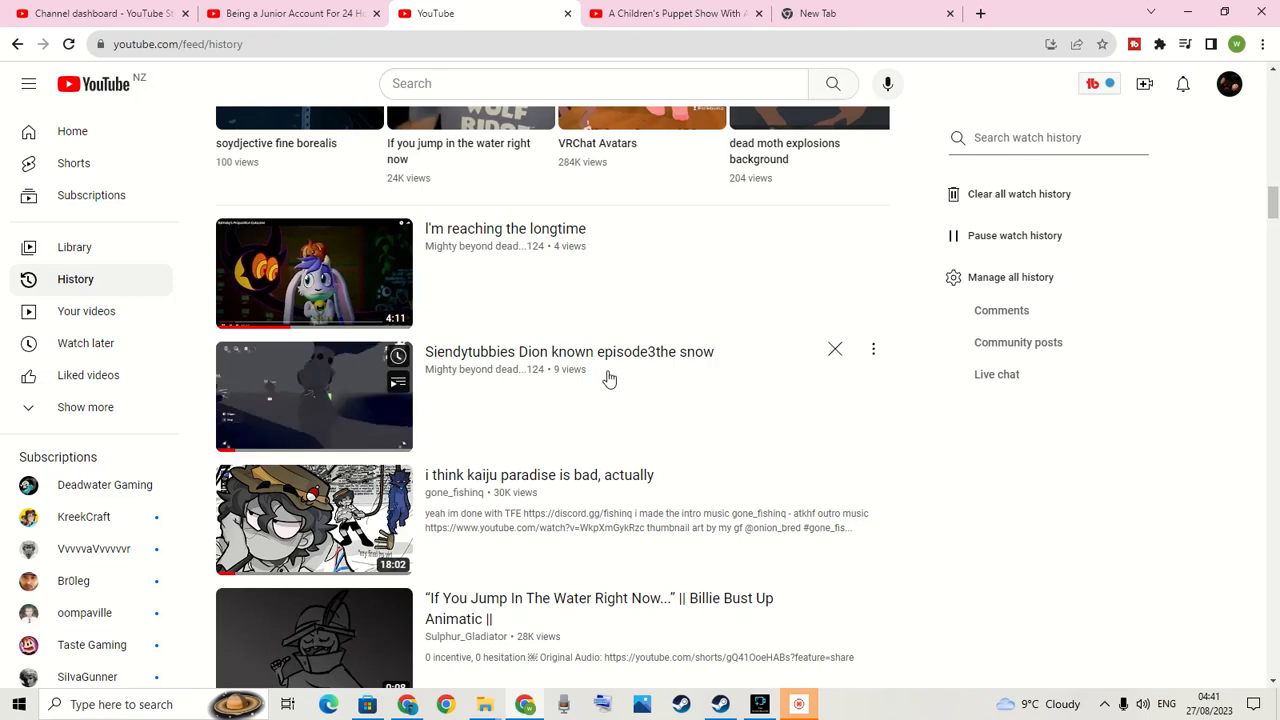
{"action": "mouse_move", "coordinate": [314, 273]}
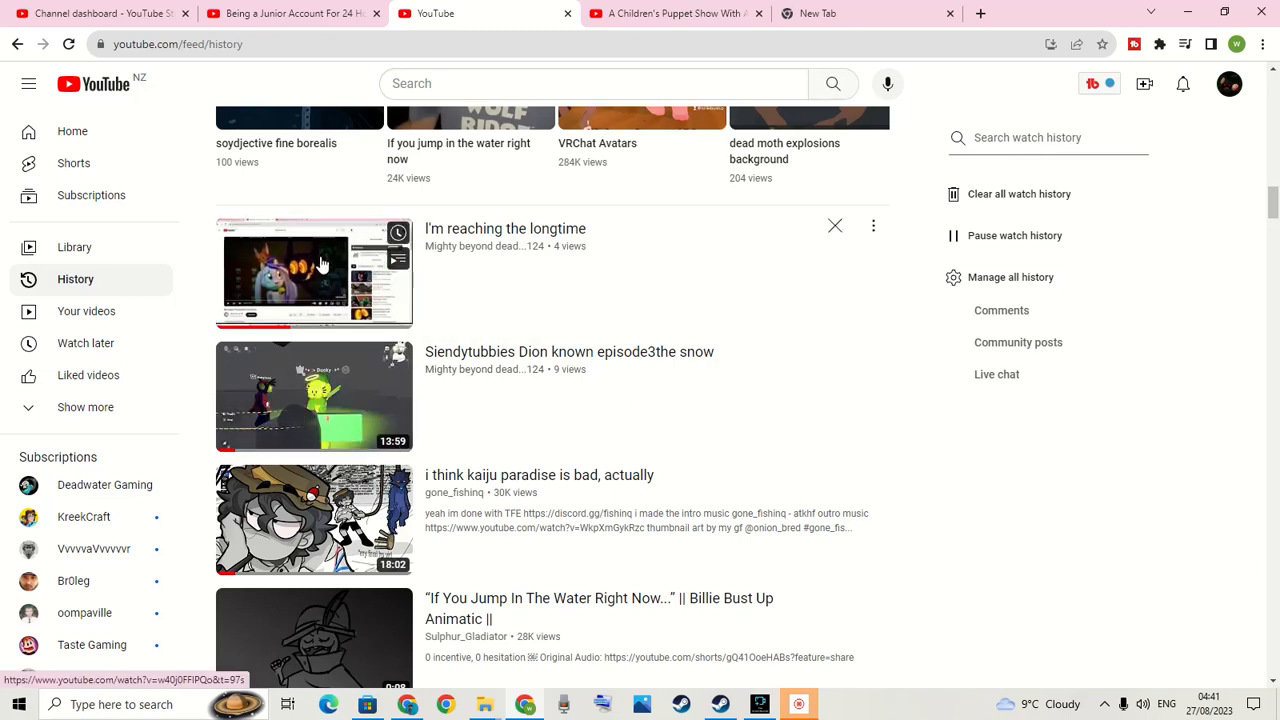
{"action": "left_click", "coordinate": [998, 196]}
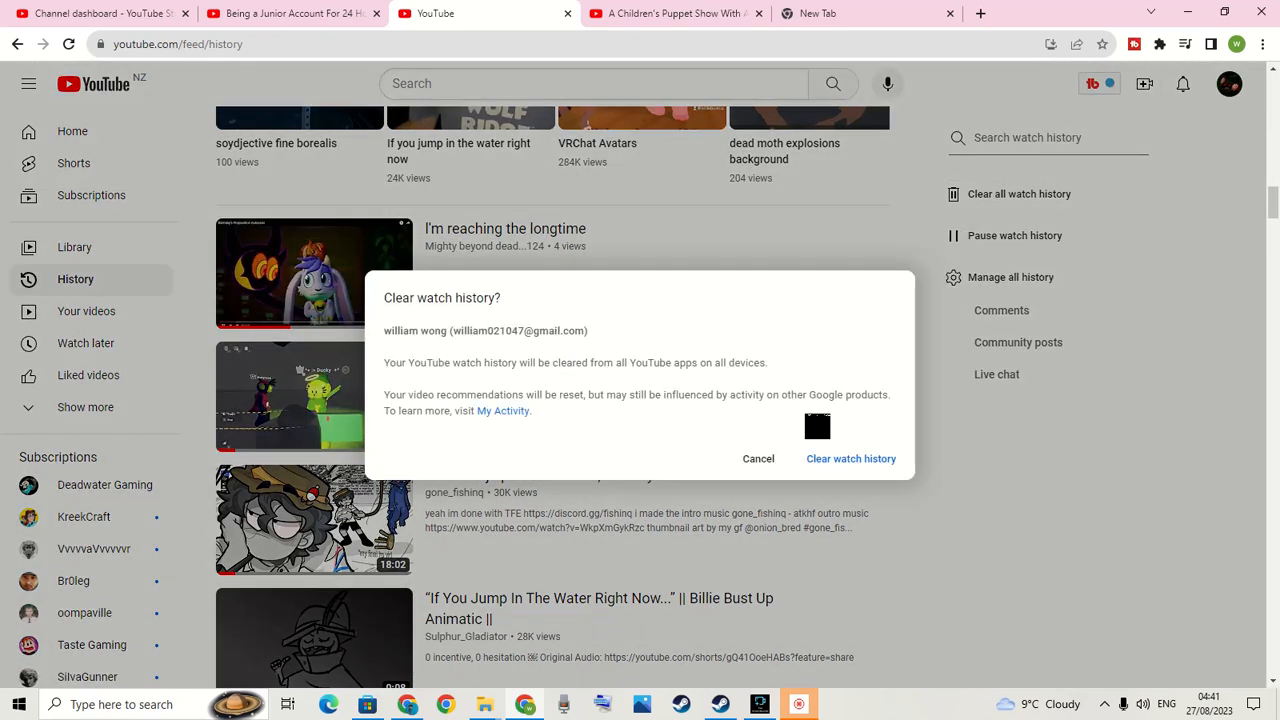
{"action": "left_click", "coordinate": [848, 457]}
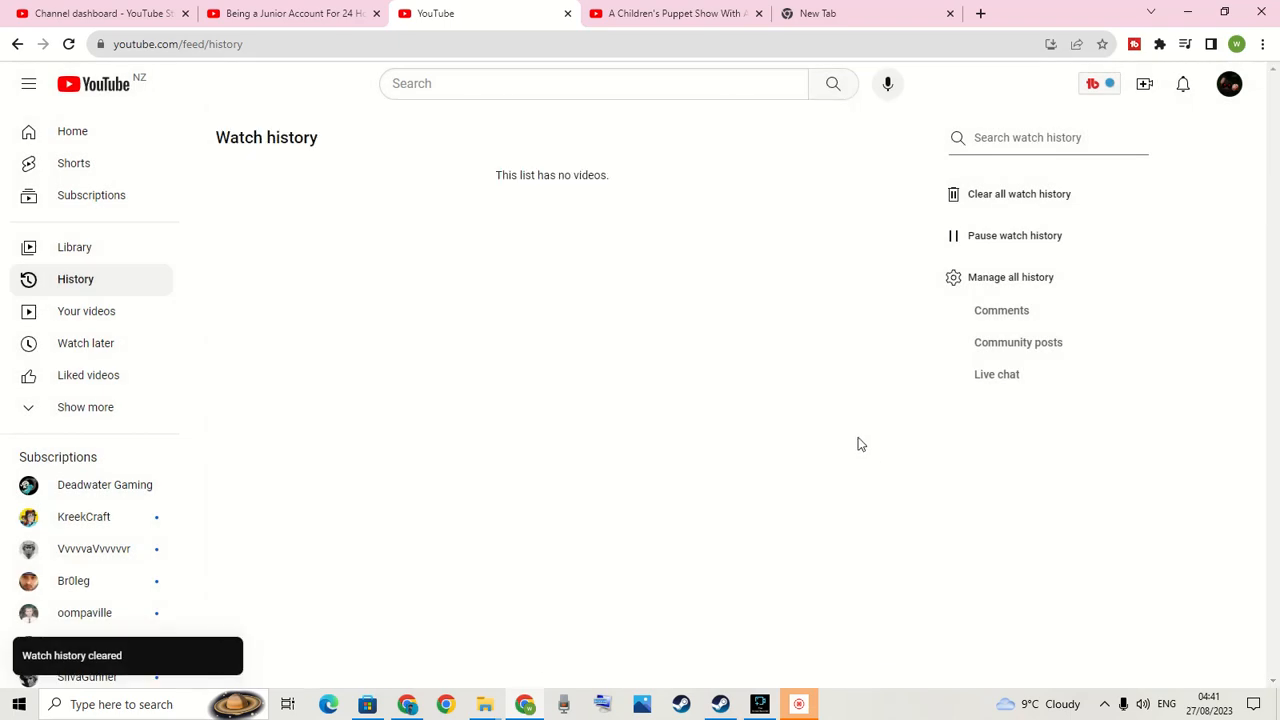
{"action": "left_click", "coordinate": [55, 133]}
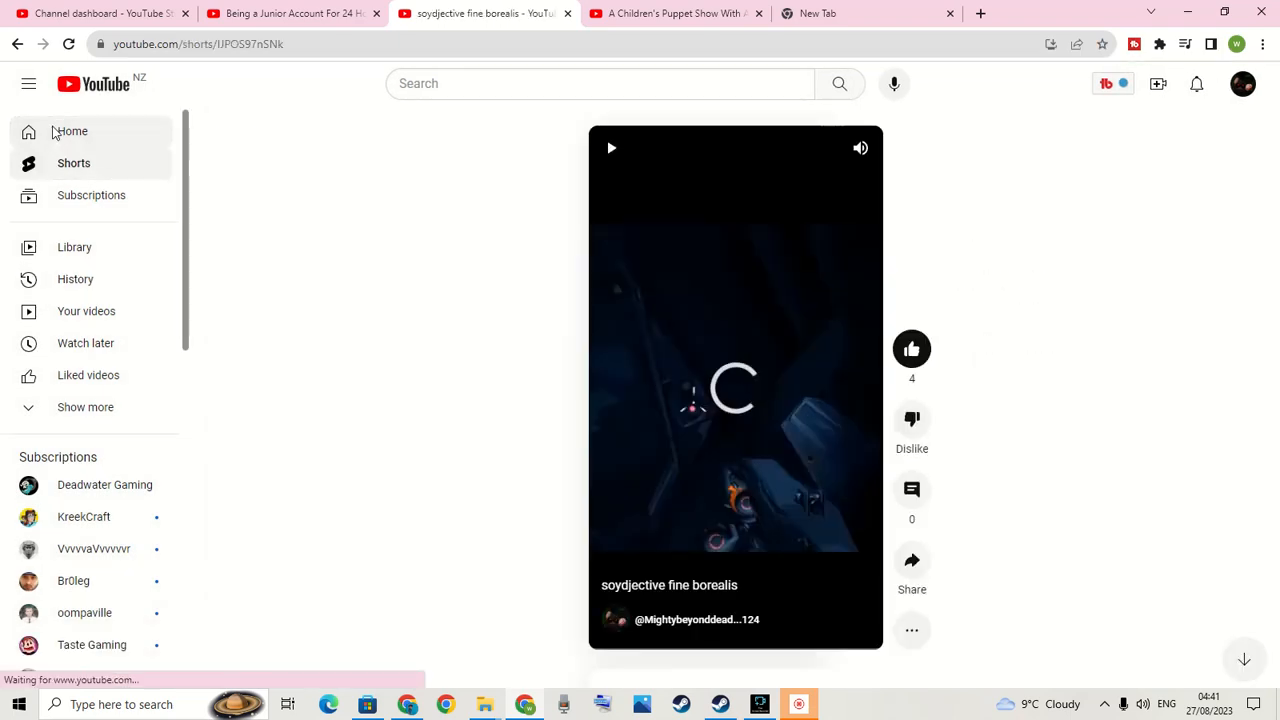
Browse the home feed, view the channel's uploaded videos in Studio, then bring Steam's library forward.
{"action": "left_click", "coordinate": [97, 134]}
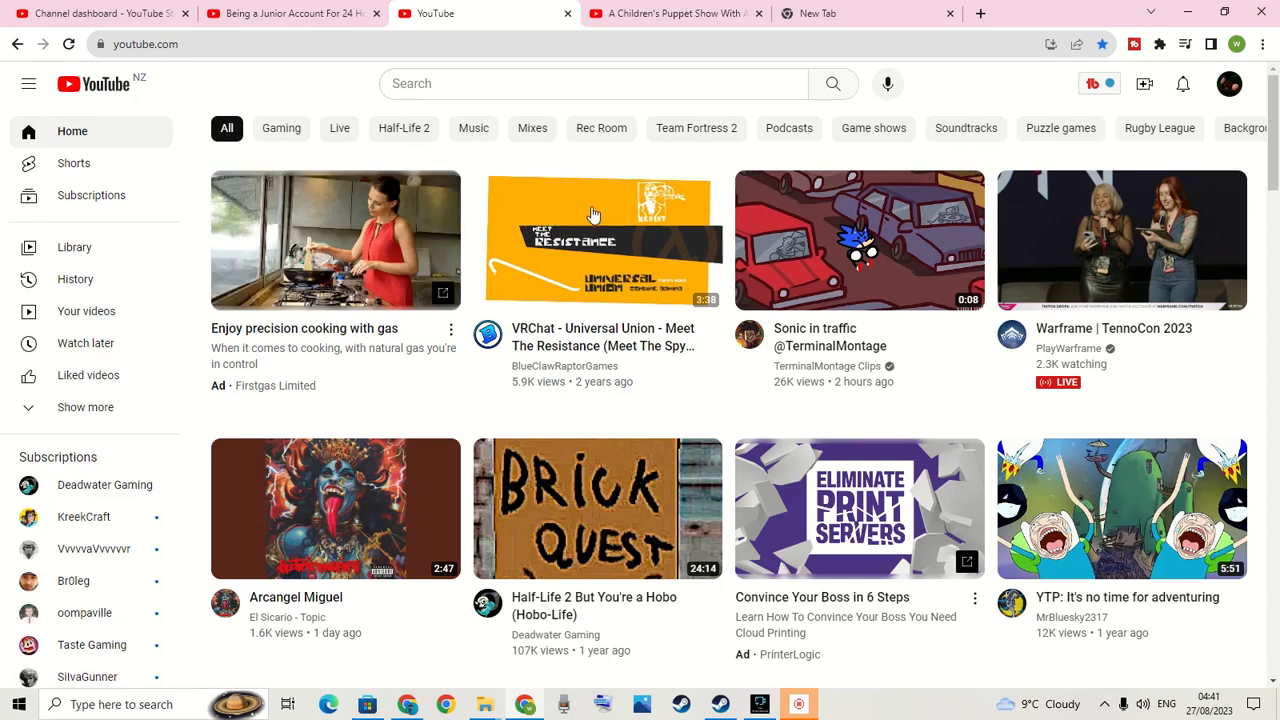
{"action": "mouse_move", "coordinate": [597, 240]}
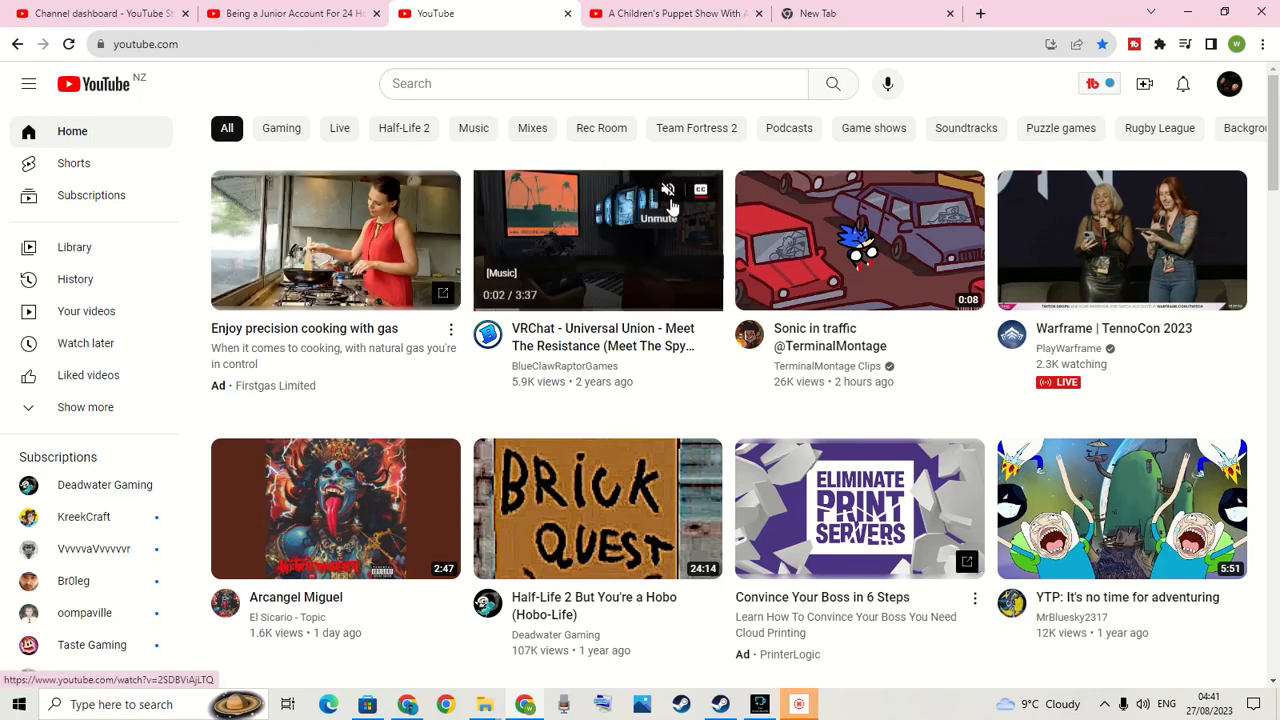
{"action": "scroll", "coordinate": [590, 303], "scroll_direction": "down", "scroll_amount": 2}
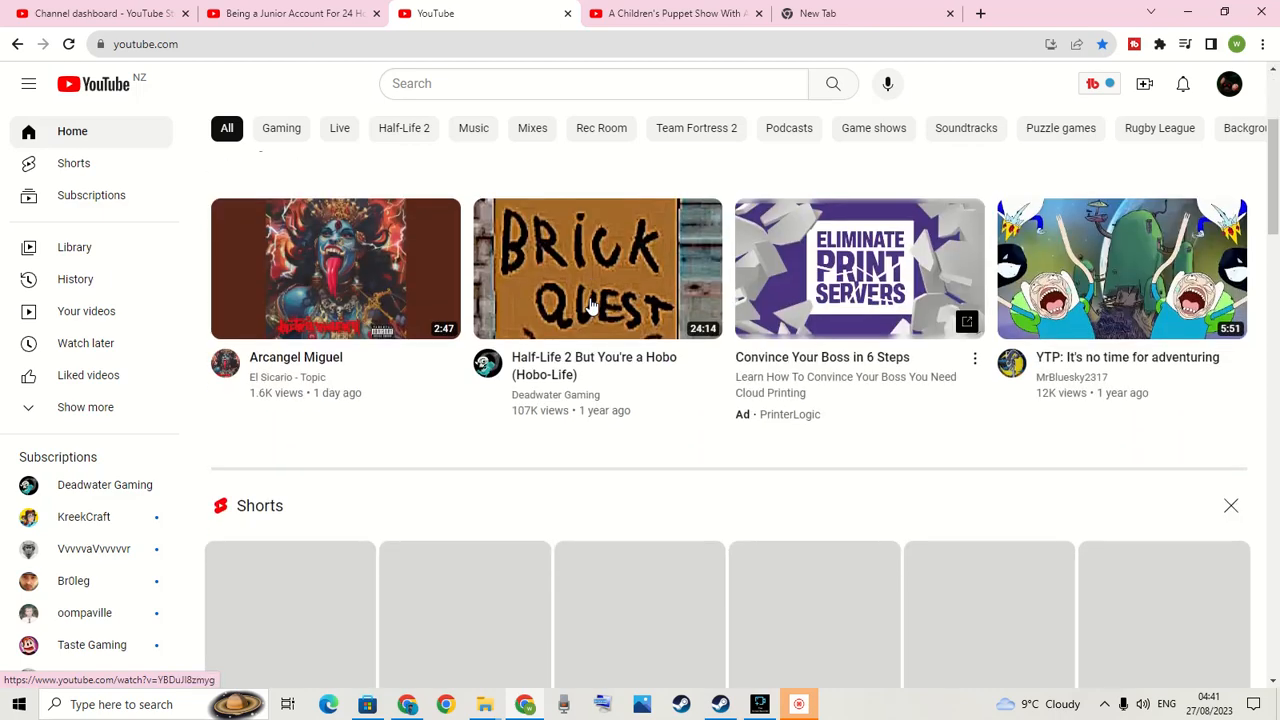
{"action": "scroll", "coordinate": [590, 303], "scroll_direction": "down", "scroll_amount": 3}
{"action": "scroll", "coordinate": [595, 282], "scroll_direction": "down", "scroll_amount": 1}
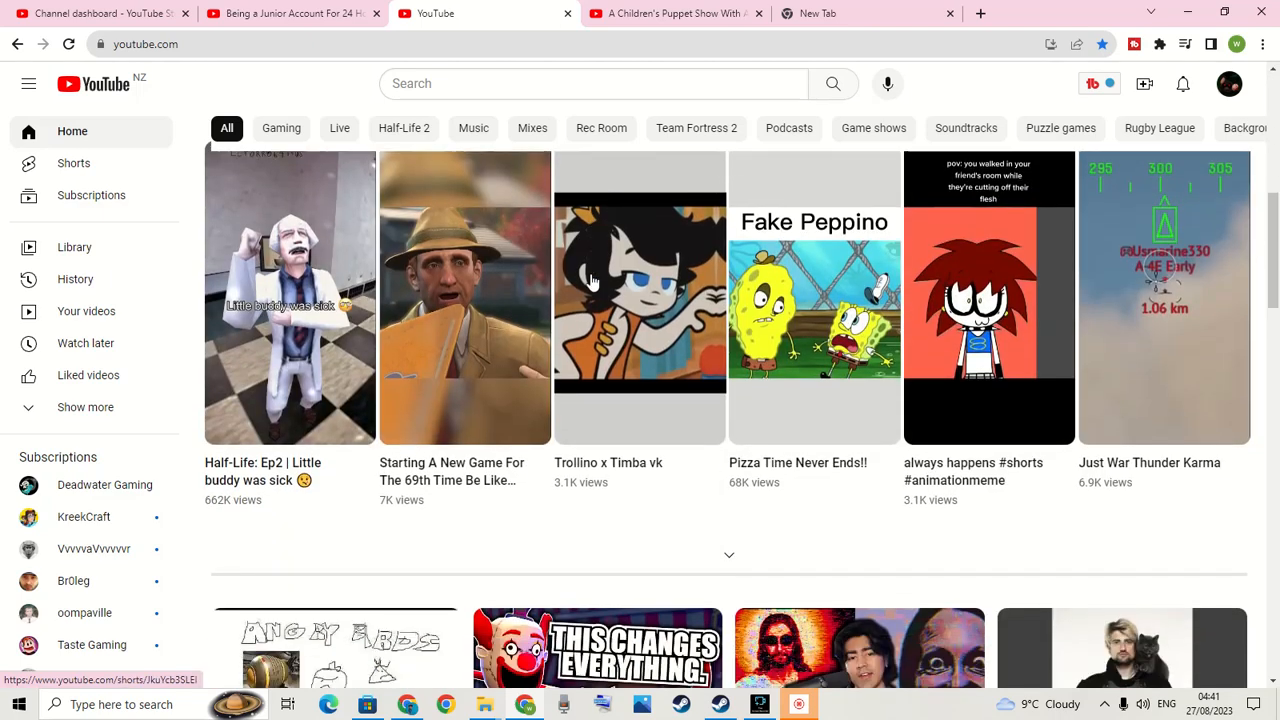
{"action": "scroll", "coordinate": [590, 288], "scroll_direction": "down", "scroll_amount": 2}
{"action": "scroll", "coordinate": [580, 290], "scroll_direction": "down", "scroll_amount": 4}
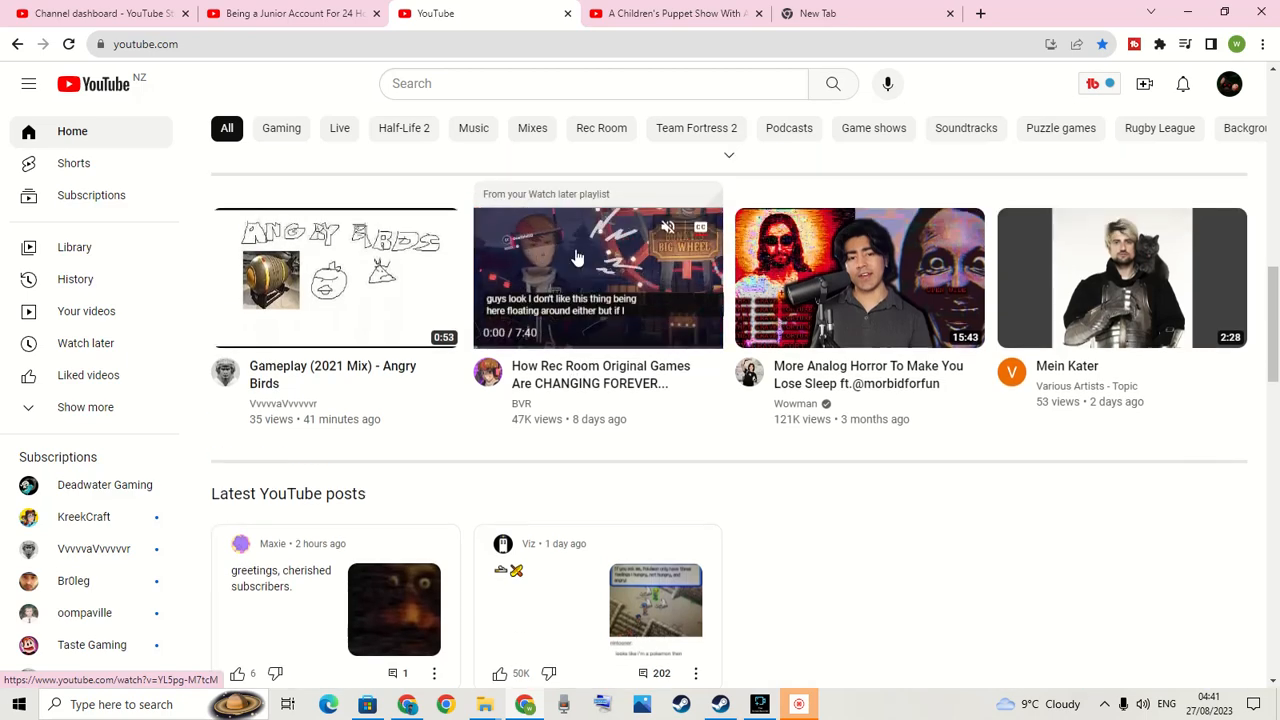
{"action": "scroll", "coordinate": [545, 275], "scroll_direction": "down", "scroll_amount": 1}
{"action": "scroll", "coordinate": [543, 274], "scroll_direction": "down", "scroll_amount": 1}
{"action": "scroll", "coordinate": [549, 276], "scroll_direction": "down", "scroll_amount": 2}
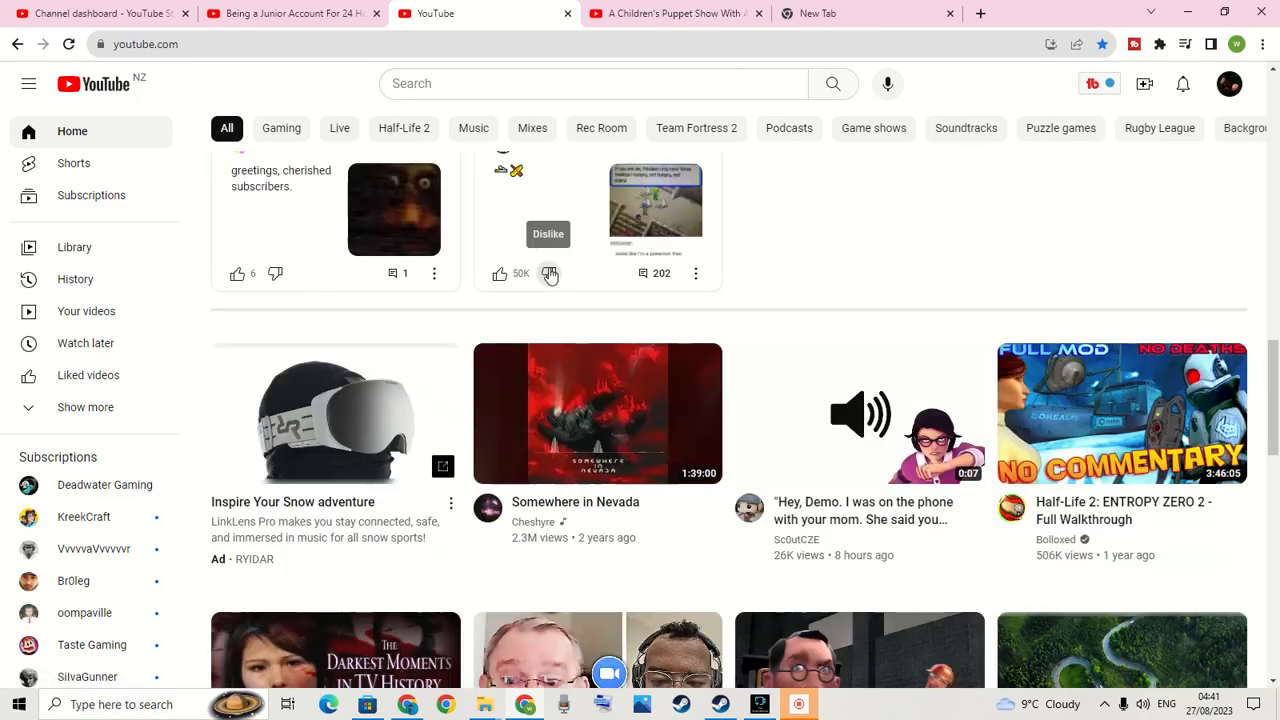
{"action": "scroll", "coordinate": [555, 270], "scroll_direction": "down", "scroll_amount": 2}
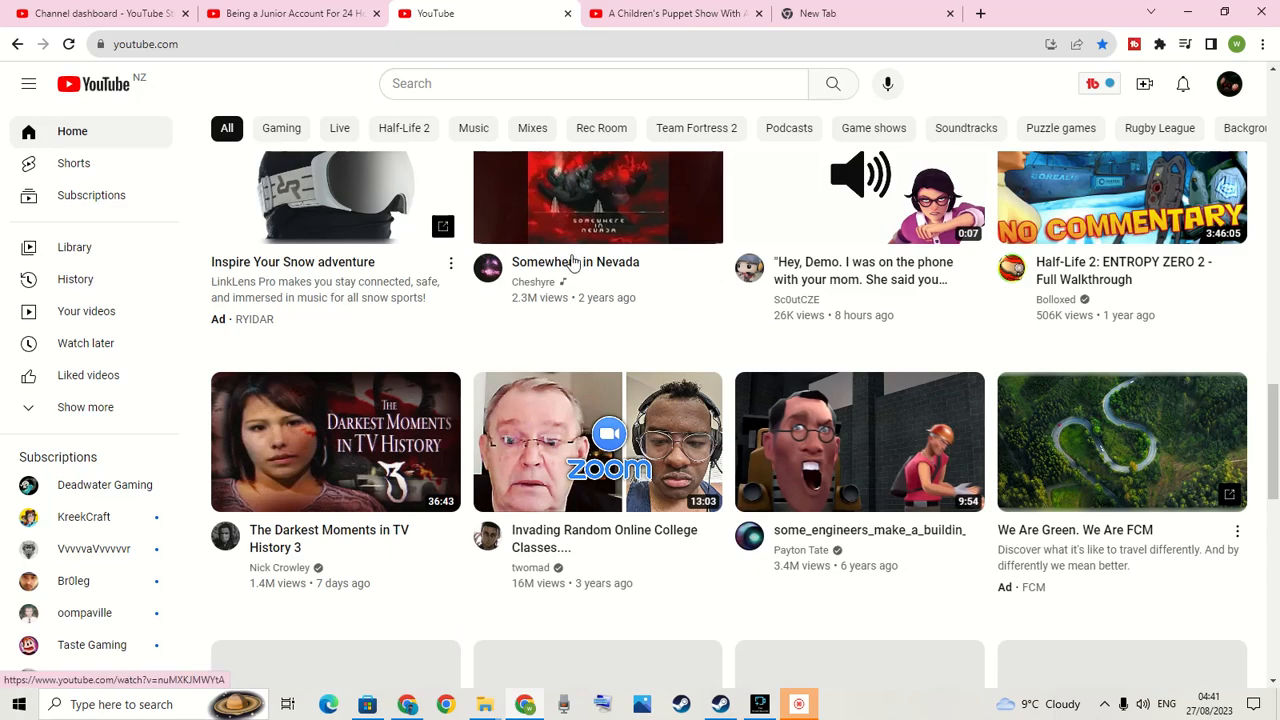
{"action": "scroll", "coordinate": [573, 262], "scroll_direction": "down", "scroll_amount": 1}
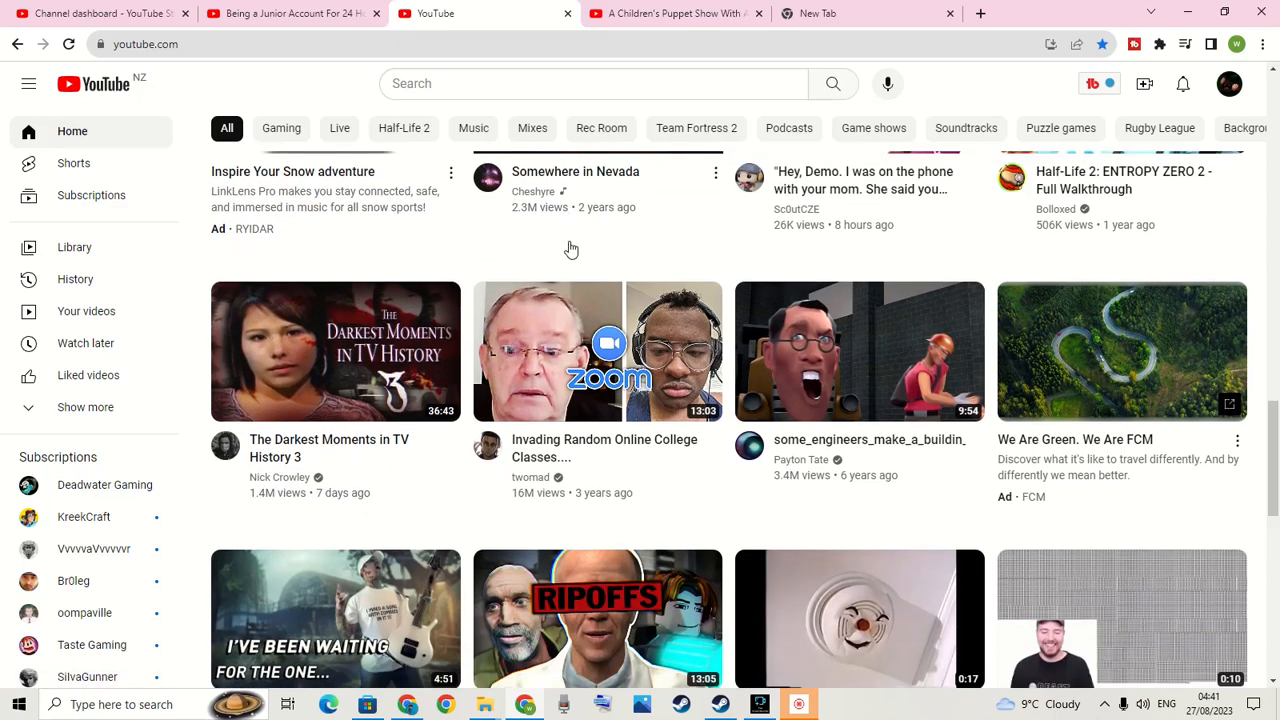
{"action": "scroll", "coordinate": [572, 250], "scroll_direction": "down", "scroll_amount": 2}
{"action": "scroll", "coordinate": [572, 250], "scroll_direction": "down", "scroll_amount": 2}
{"action": "scroll", "coordinate": [595, 280], "scroll_direction": "down", "scroll_amount": 2}
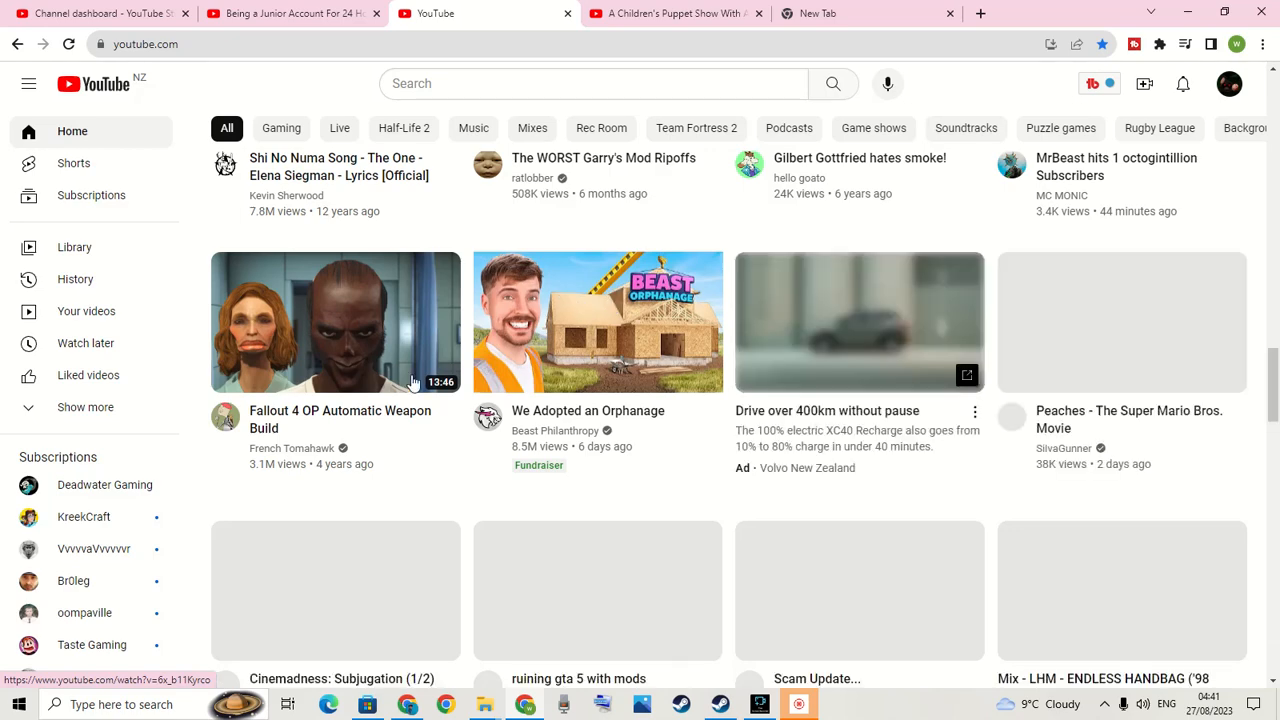
{"action": "scroll", "coordinate": [385, 330], "scroll_direction": "down", "scroll_amount": 3}
{"action": "scroll", "coordinate": [500, 290], "scroll_direction": "down", "scroll_amount": 2}
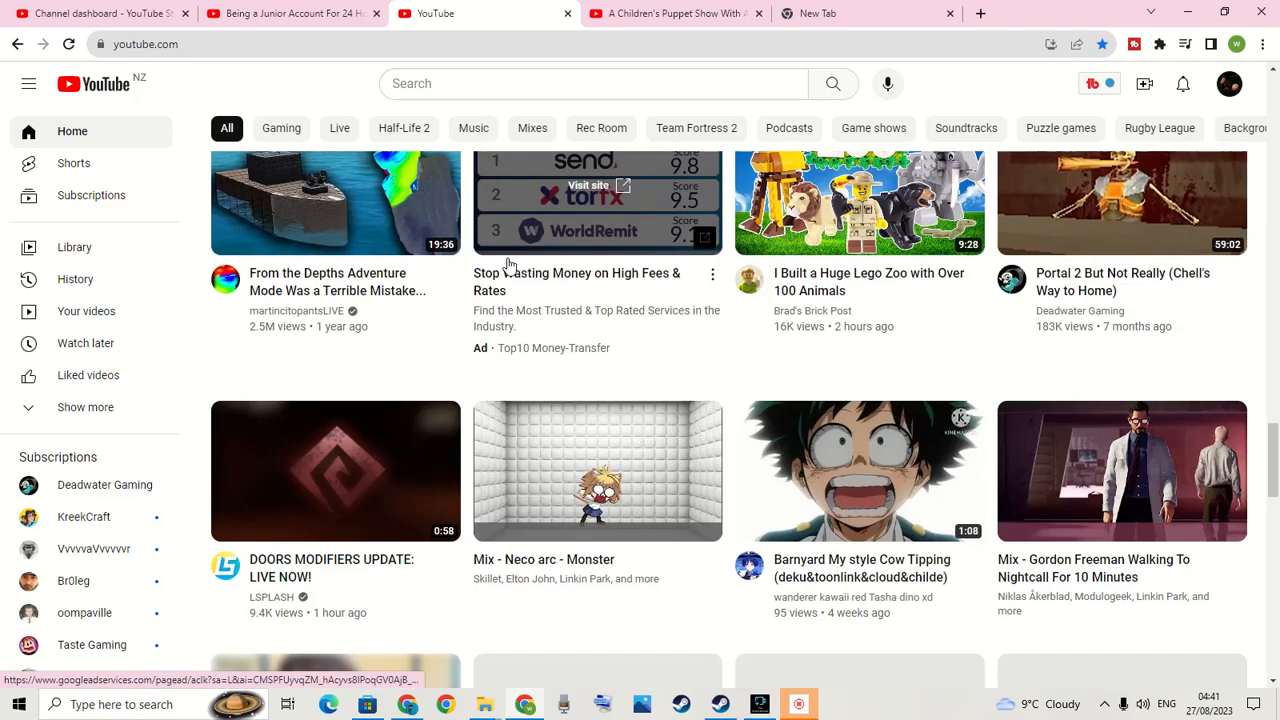
{"action": "scroll", "coordinate": [520, 260], "scroll_direction": "down", "scroll_amount": 2}
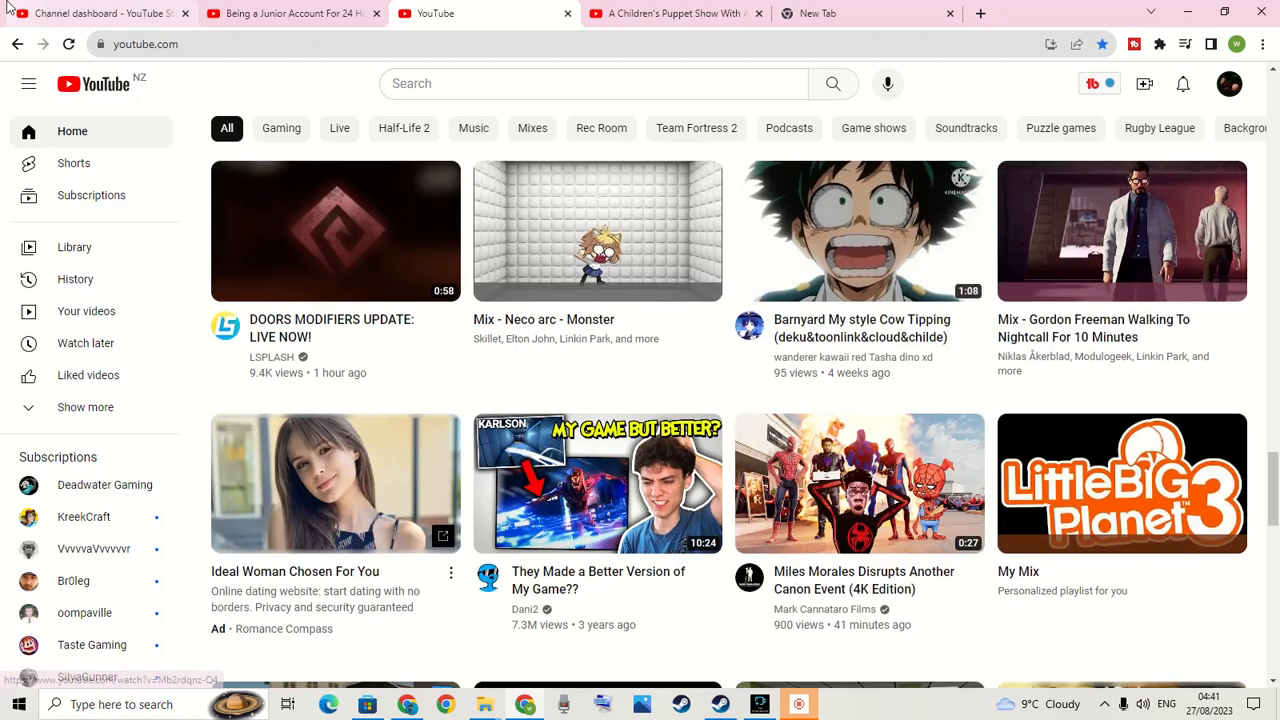
{"action": "left_click", "coordinate": [100, 13]}
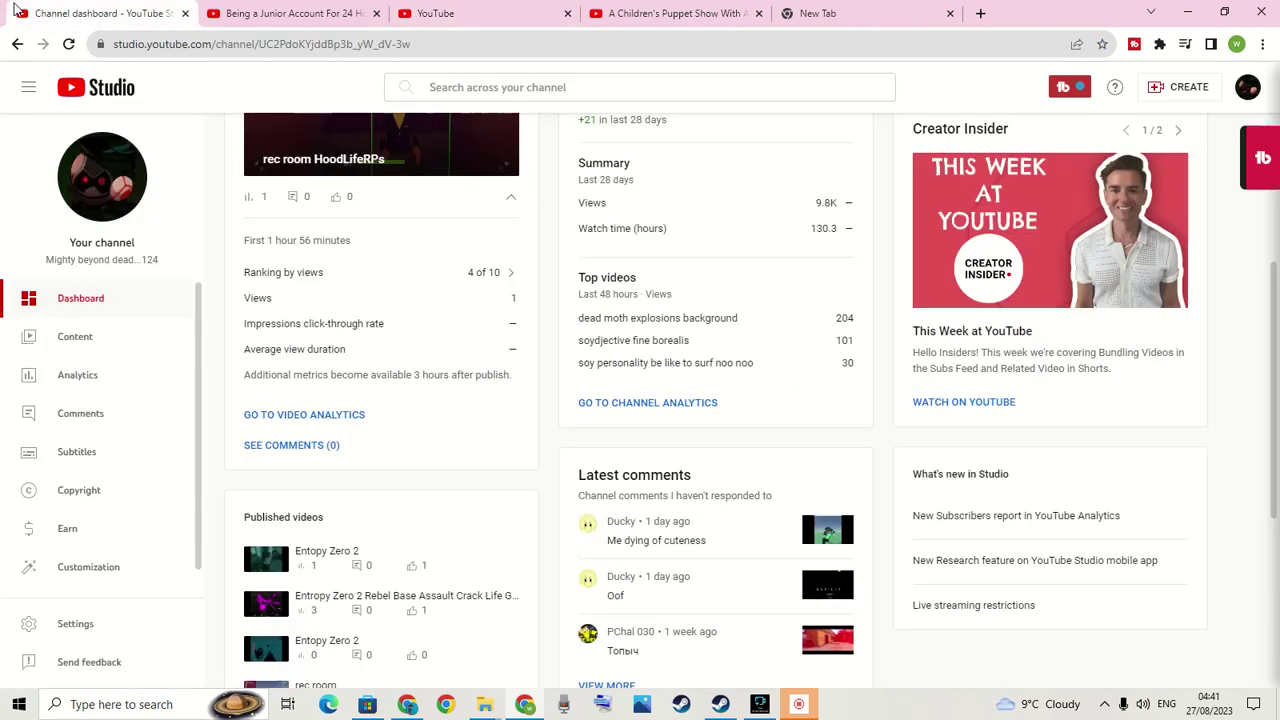
{"action": "left_click", "coordinate": [123, 334]}
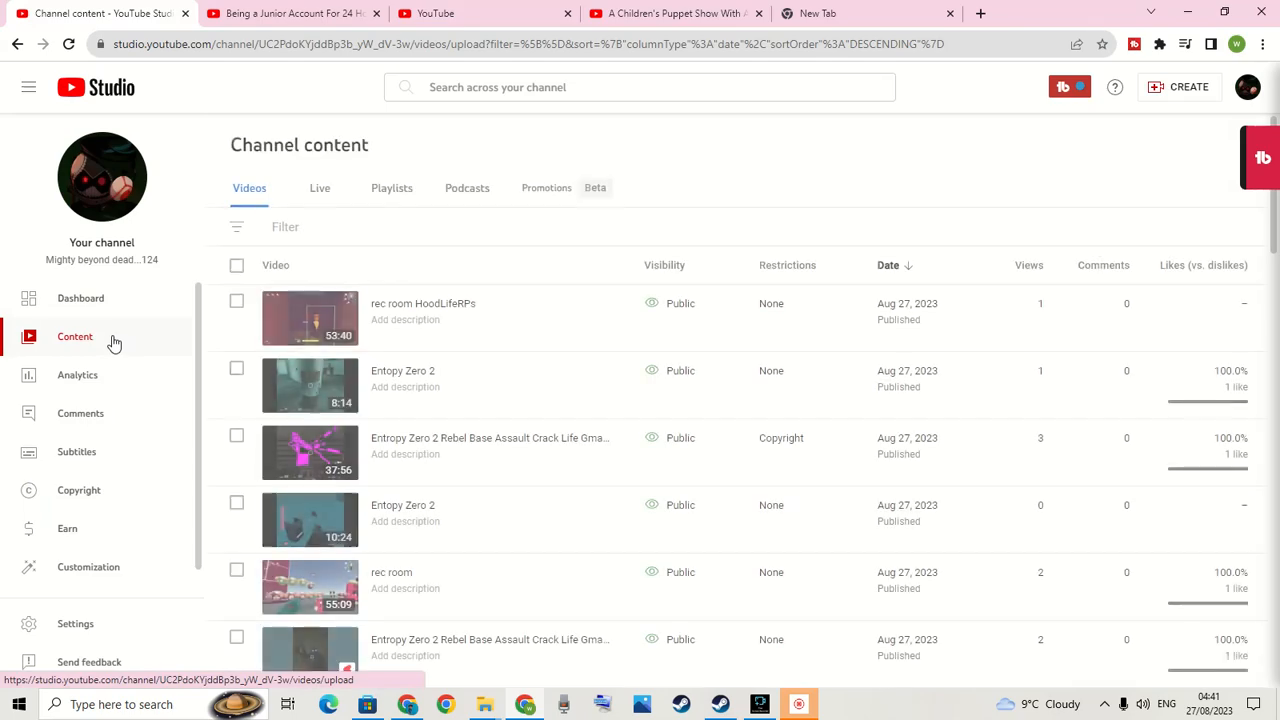
{"action": "left_click", "coordinate": [720, 704]}
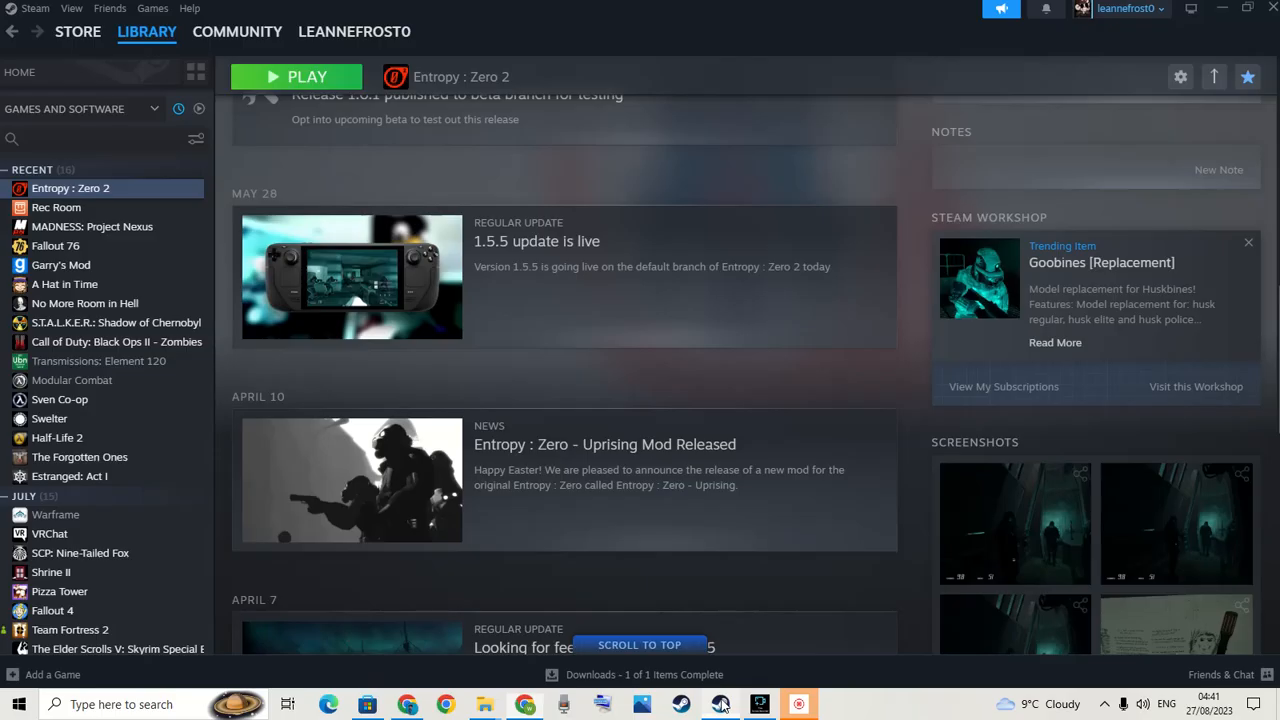
Browse from the Entropy : Zero 2 page through the cart to Metro Exodus and its Deep Silver franchise page.
{"action": "left_click", "coordinate": [82, 40]}
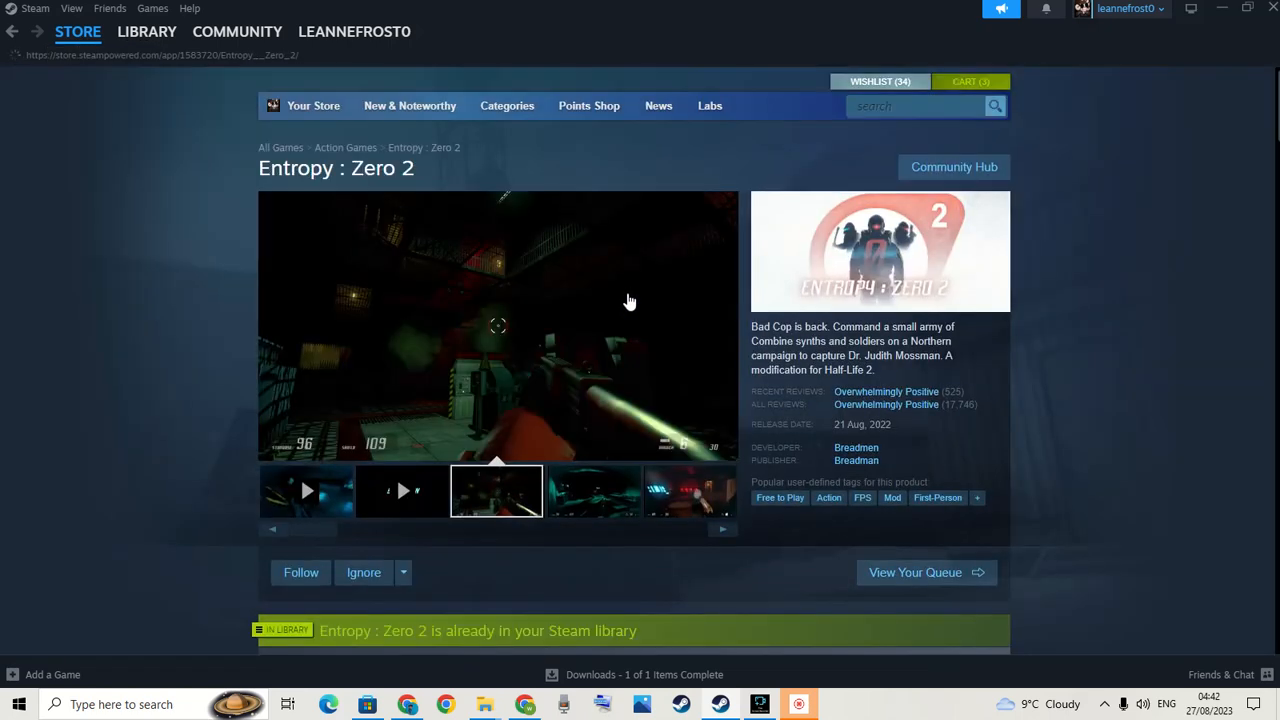
{"action": "scroll", "coordinate": [626, 300], "scroll_direction": "down", "scroll_amount": 5}
{"action": "scroll", "coordinate": [640, 270], "scroll_direction": "down", "scroll_amount": 5}
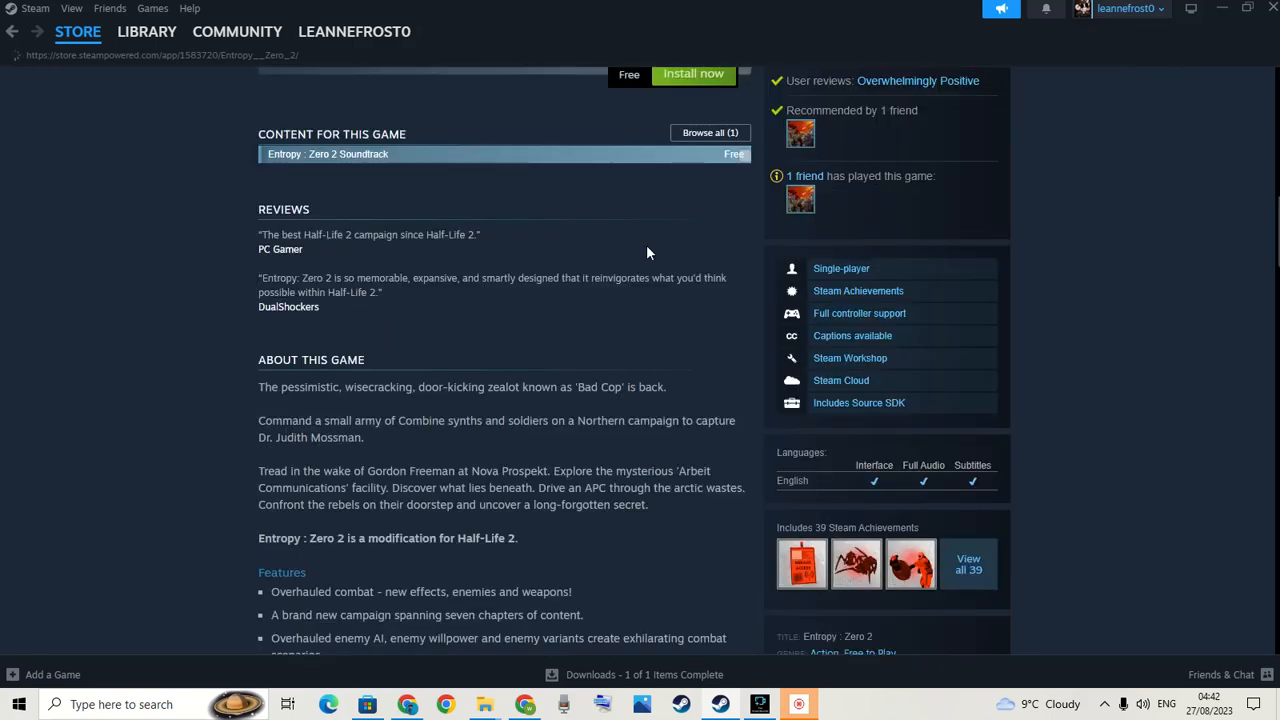
{"action": "scroll", "coordinate": [646, 253], "scroll_direction": "up", "scroll_amount": 10}
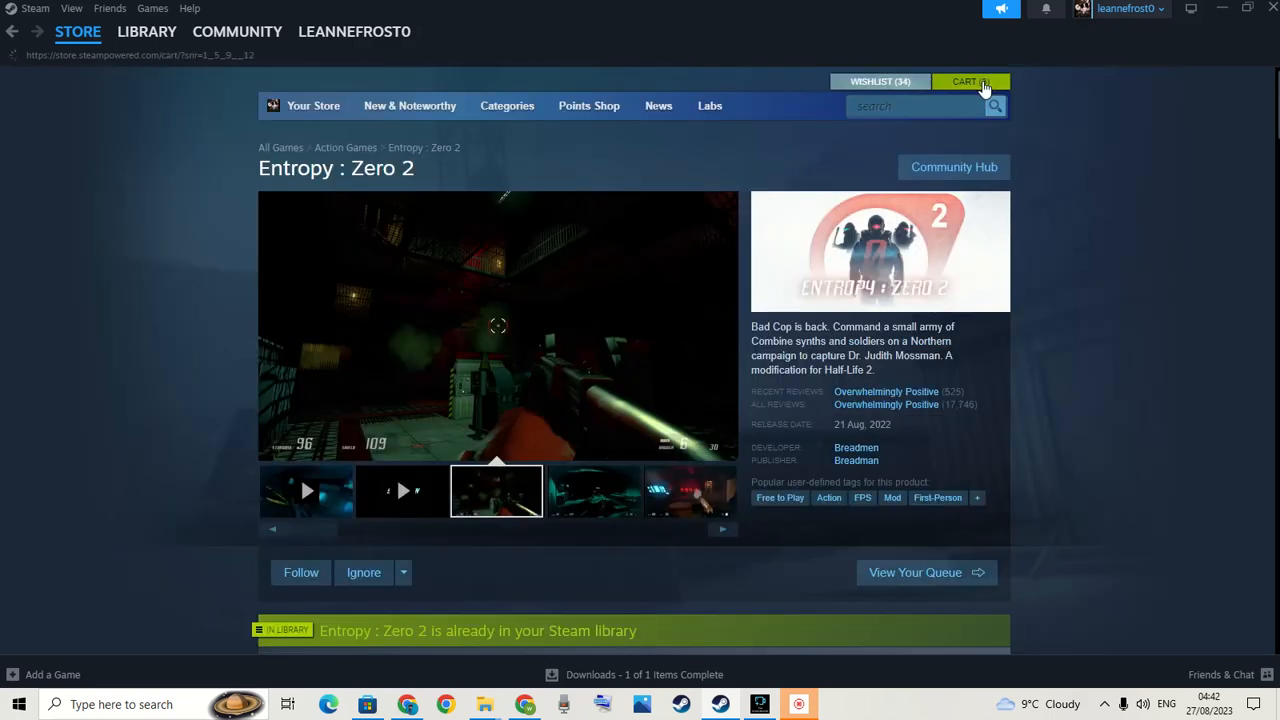
{"action": "left_click", "coordinate": [978, 86]}
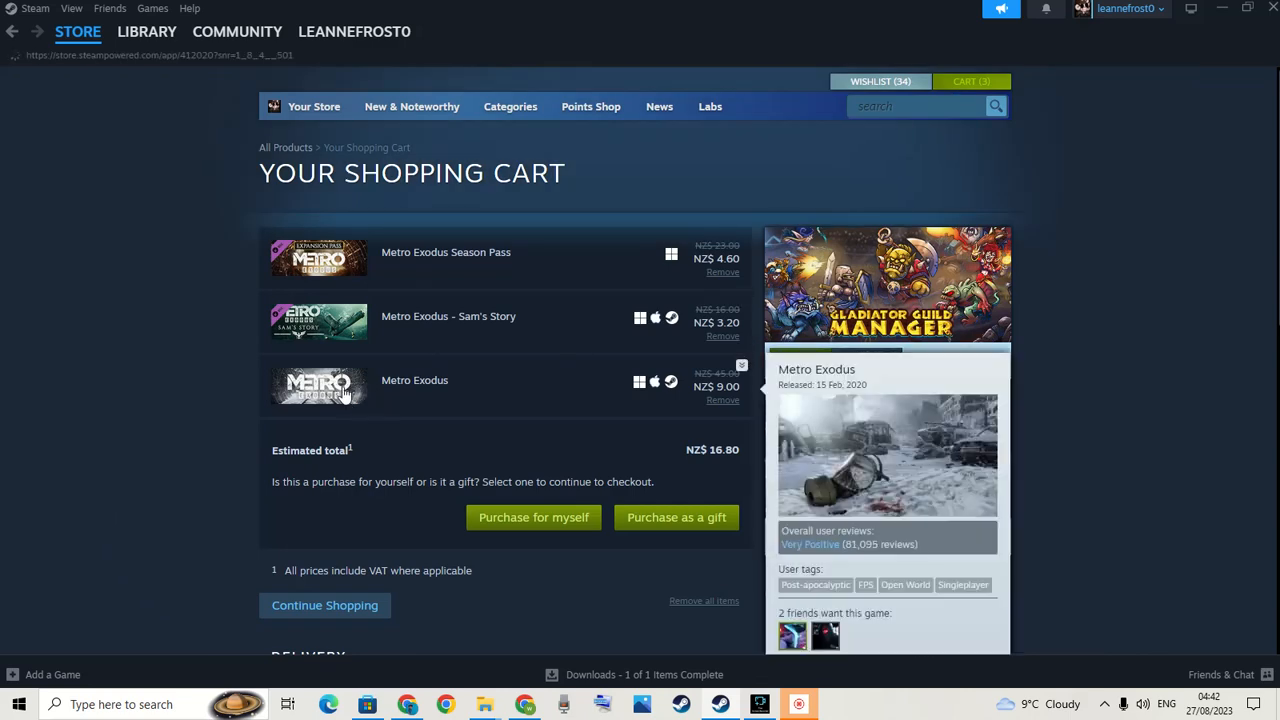
{"action": "scroll", "coordinate": [180, 378], "scroll_direction": "down", "scroll_amount": 5}
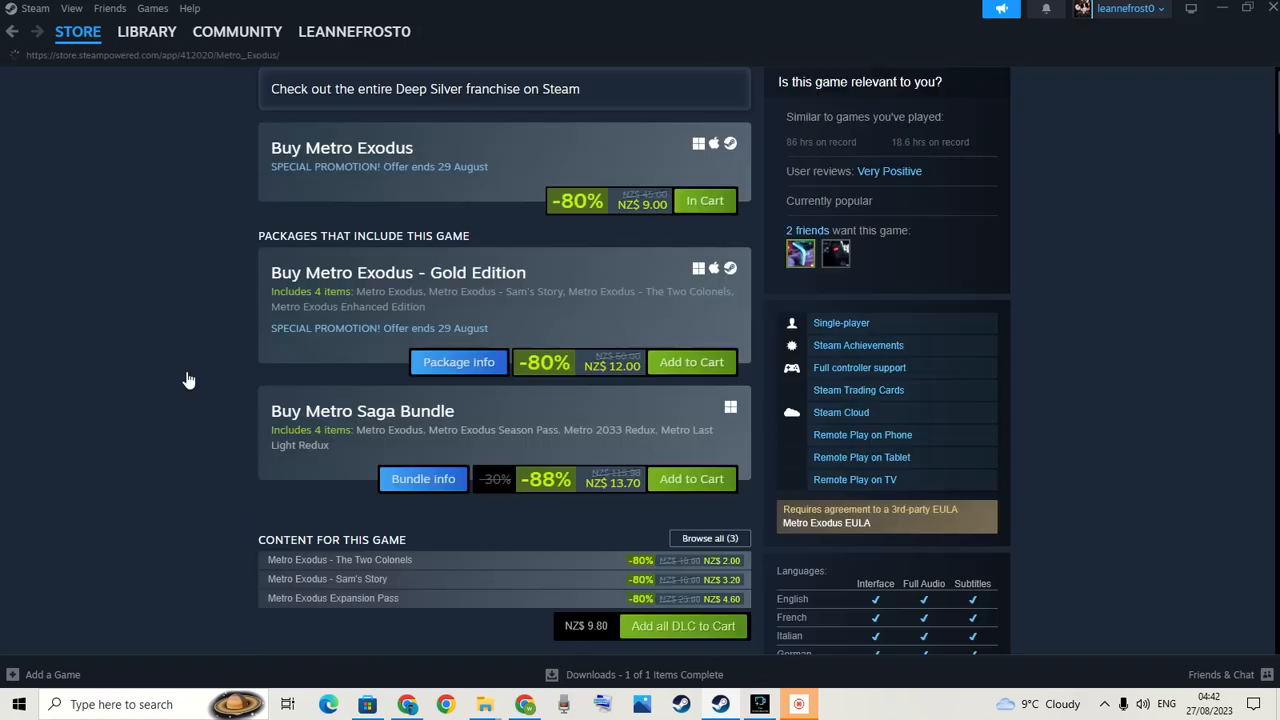
{"action": "scroll", "coordinate": [179, 378], "scroll_direction": "down", "scroll_amount": 3}
{"action": "scroll", "coordinate": [179, 378], "scroll_direction": "up", "scroll_amount": 6}
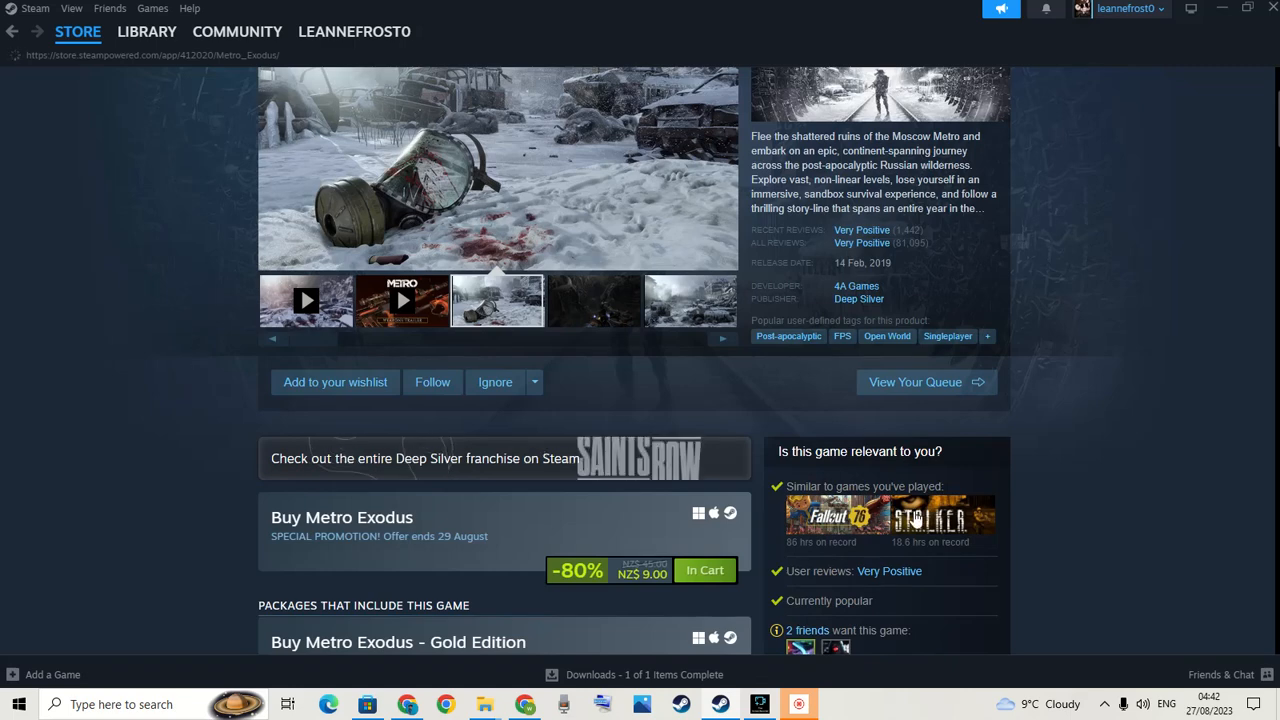
{"action": "scroll", "coordinate": [1050, 456], "scroll_direction": "up", "scroll_amount": 2}
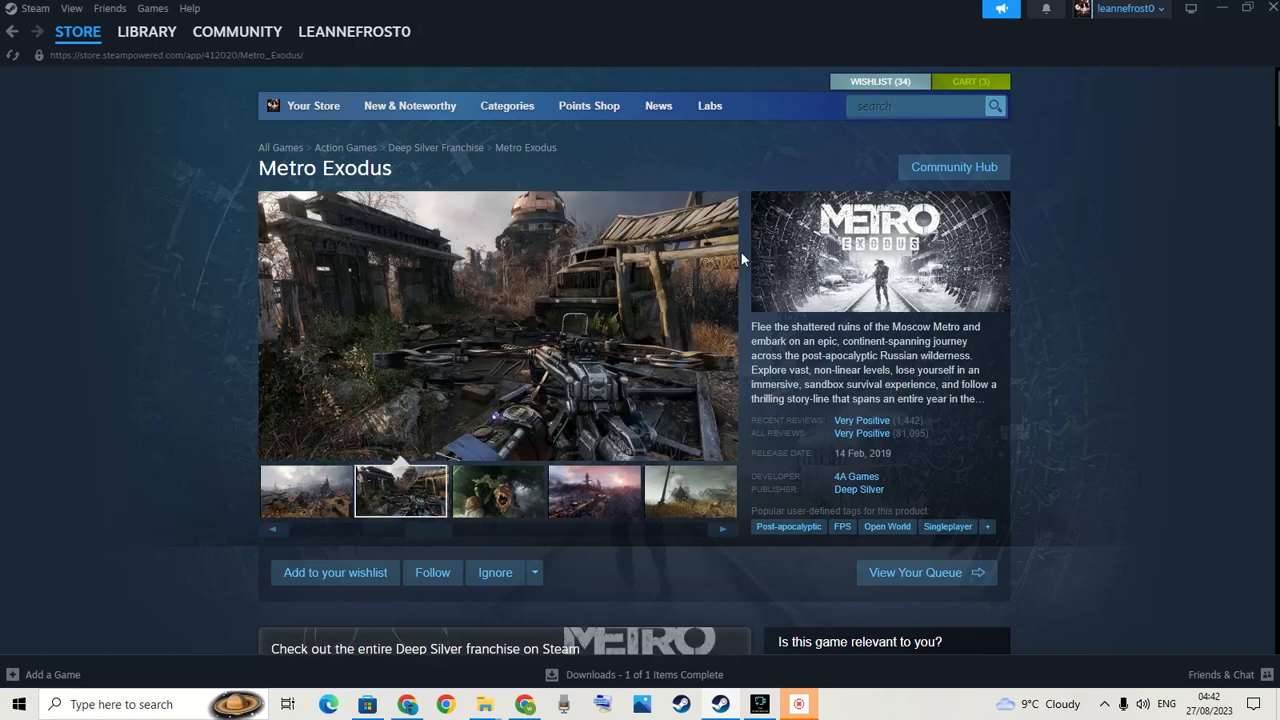
{"action": "scroll", "coordinate": [613, 337], "scroll_direction": "down", "scroll_amount": 4}
{"action": "scroll", "coordinate": [613, 337], "scroll_direction": "down", "scroll_amount": 4}
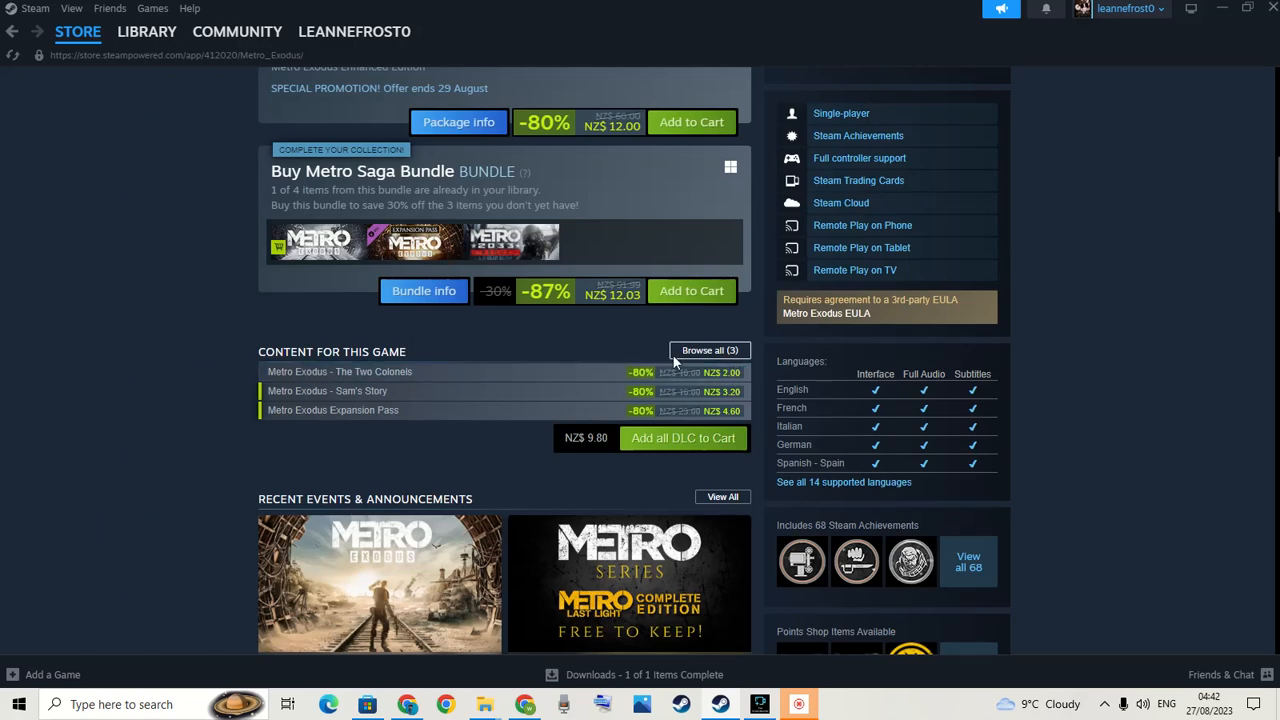
{"action": "scroll", "coordinate": [656, 356], "scroll_direction": "up", "scroll_amount": 4}
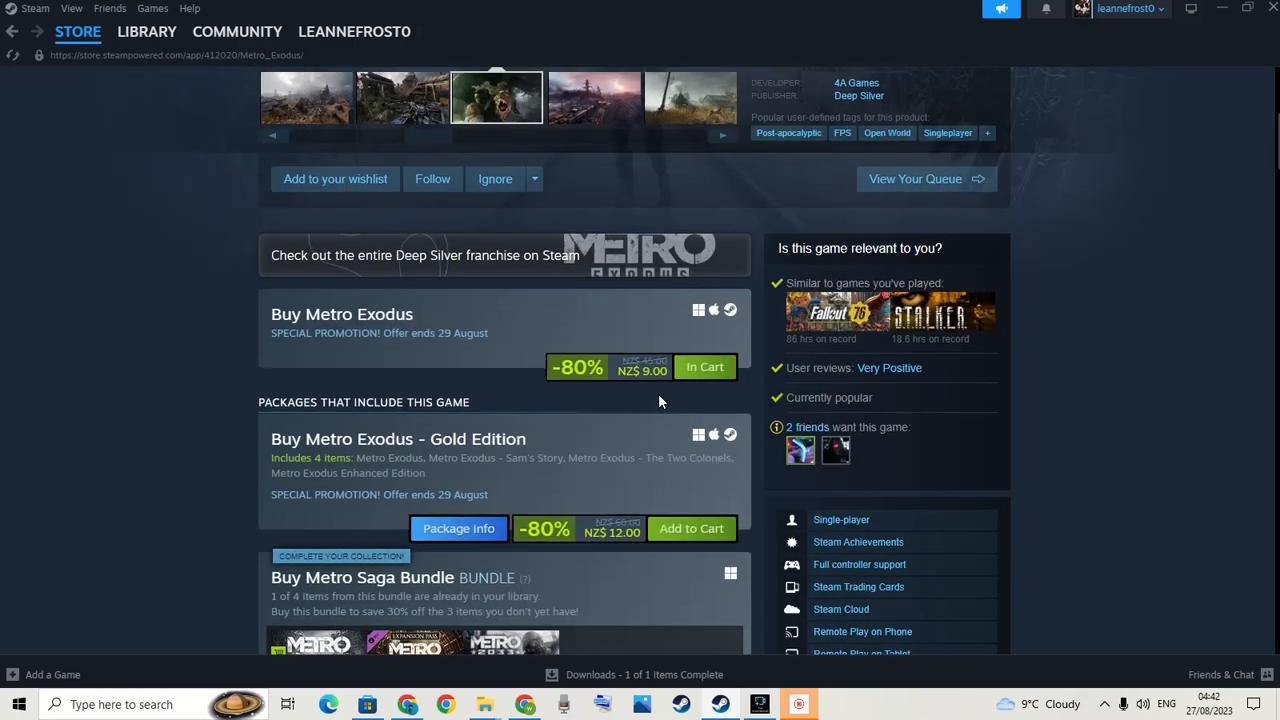
{"action": "scroll", "coordinate": [658, 401], "scroll_direction": "up", "scroll_amount": 4}
{"action": "scroll", "coordinate": [530, 460], "scroll_direction": "down", "scroll_amount": 4}
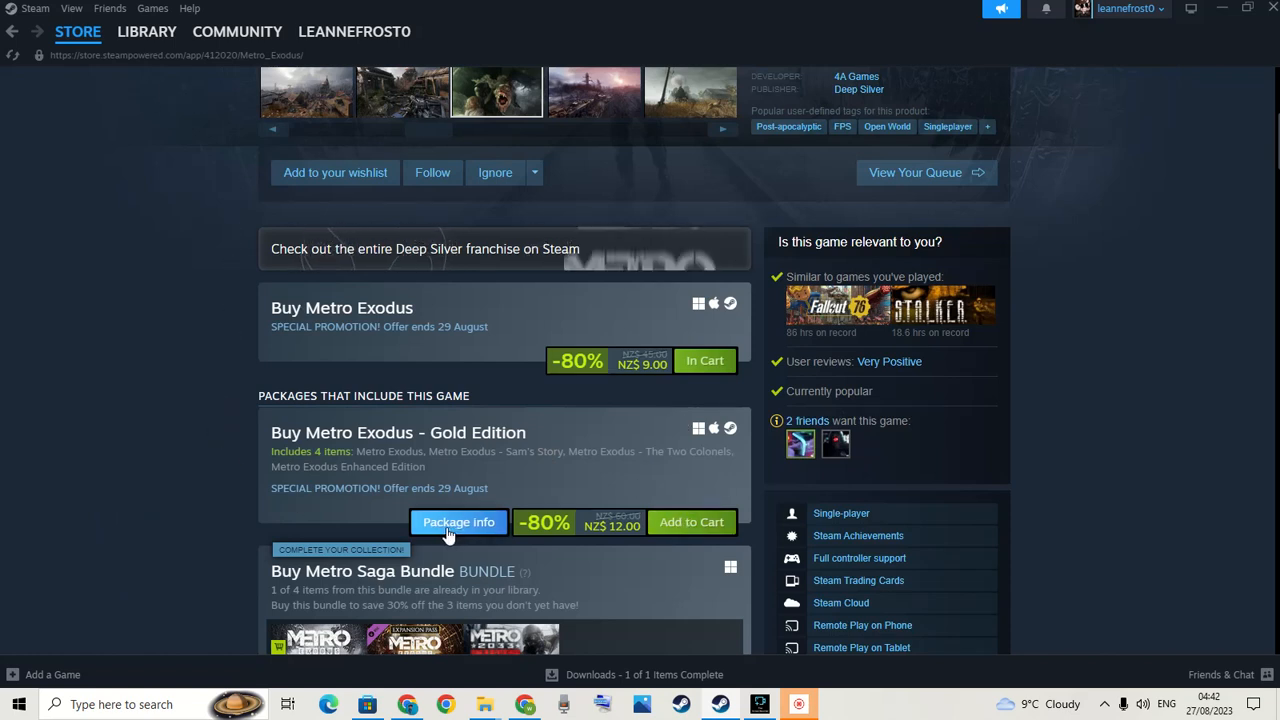
{"action": "left_click", "coordinate": [521, 255]}
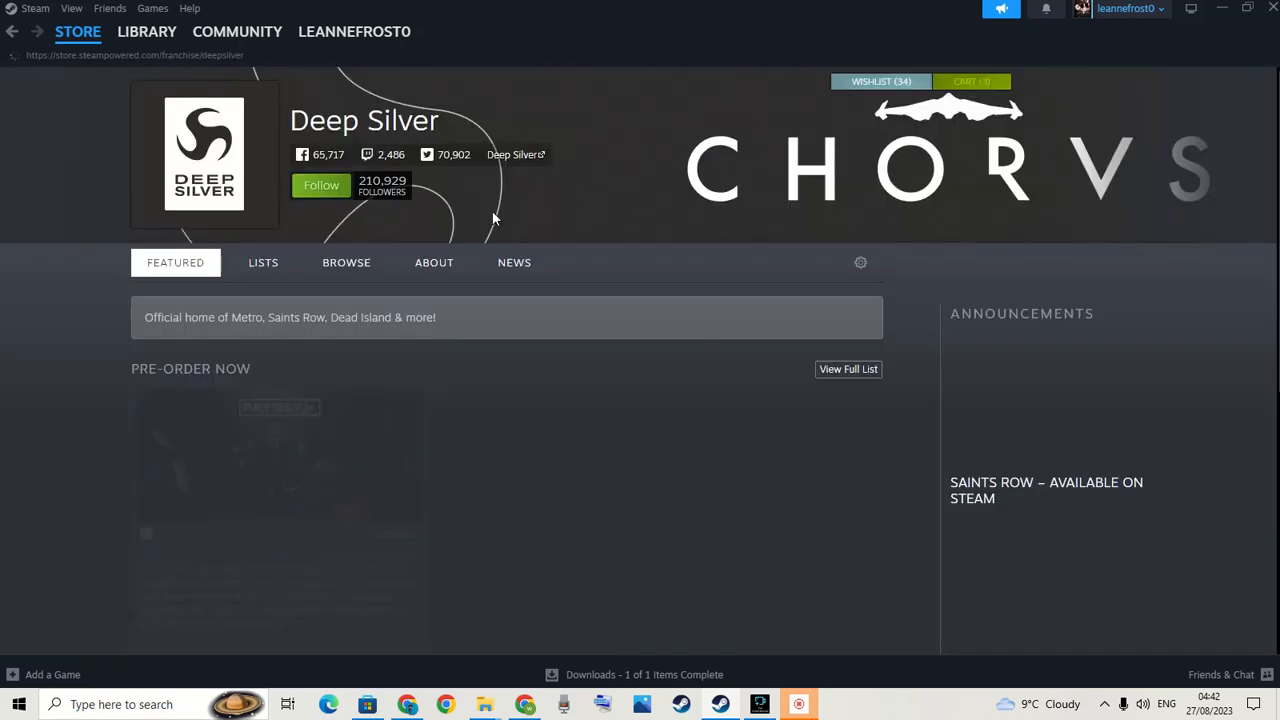
{"action": "scroll", "coordinate": [420, 261], "scroll_direction": "down", "scroll_amount": 3}
{"action": "scroll", "coordinate": [420, 293], "scroll_direction": "up", "scroll_amount": 2}
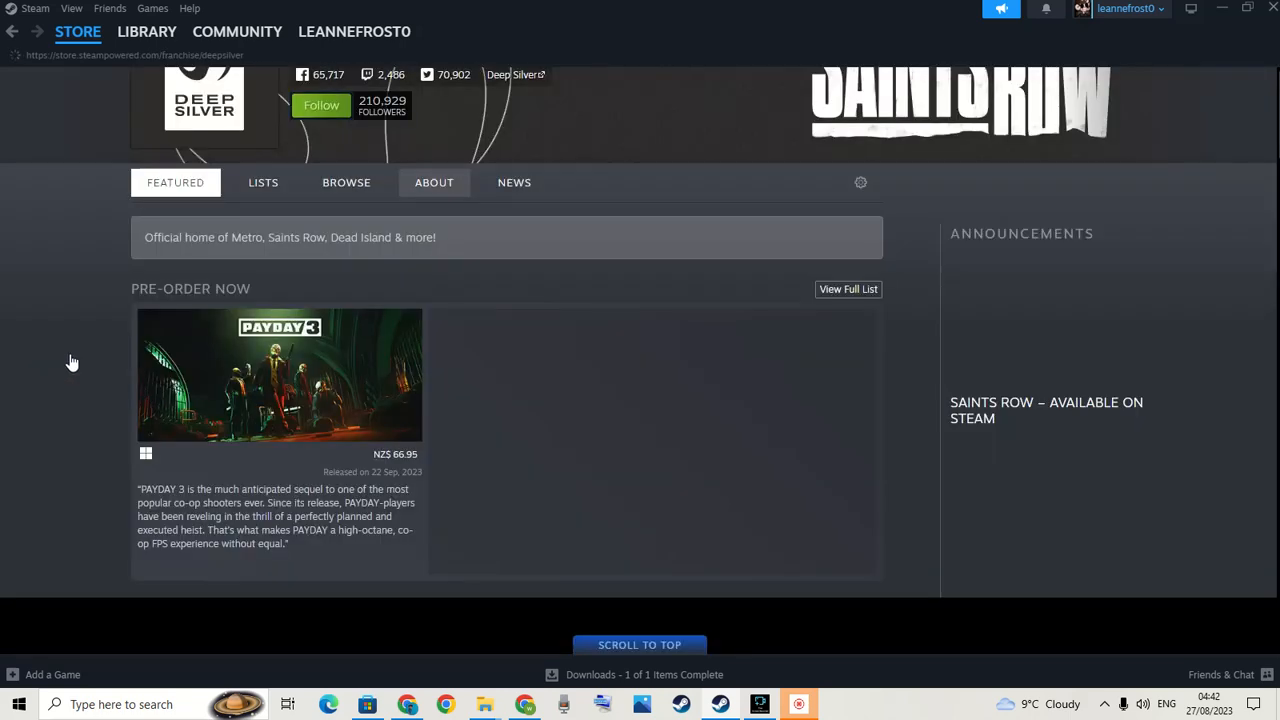
{"action": "scroll", "coordinate": [250, 350], "scroll_direction": "down", "scroll_amount": 3}
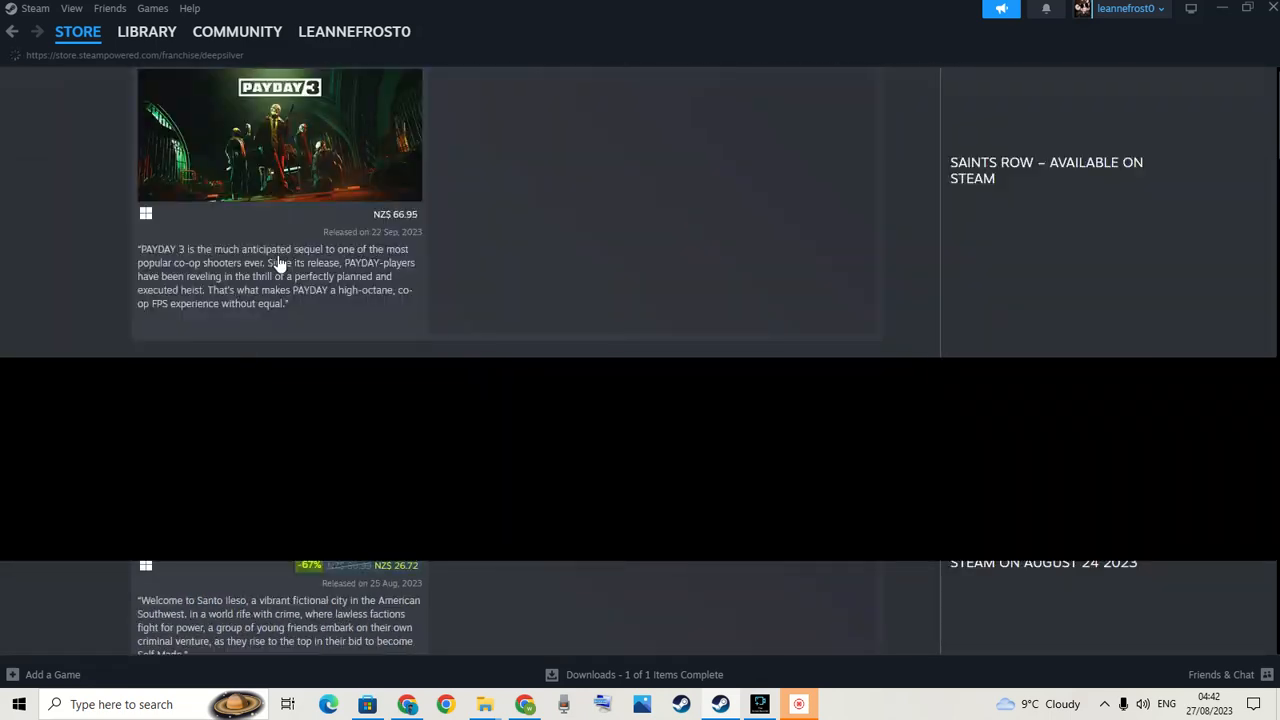
{"action": "scroll", "coordinate": [300, 245], "scroll_direction": "down", "scroll_amount": 4}
{"action": "scroll", "coordinate": [294, 230], "scroll_direction": "up", "scroll_amount": 2}
{"action": "scroll", "coordinate": [315, 232], "scroll_direction": "up", "scroll_amount": 2}
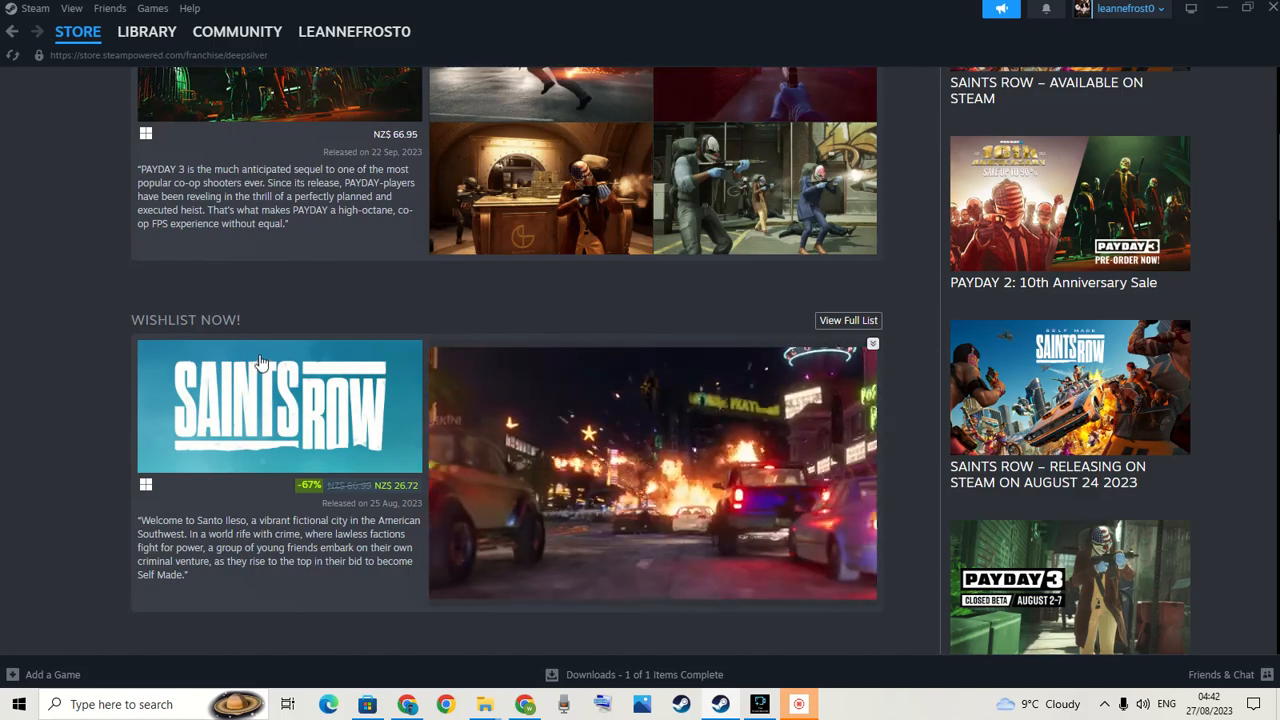
{"action": "scroll", "coordinate": [140, 334], "scroll_direction": "down", "scroll_amount": 3}
{"action": "scroll", "coordinate": [137, 320], "scroll_direction": "down", "scroll_amount": 5}
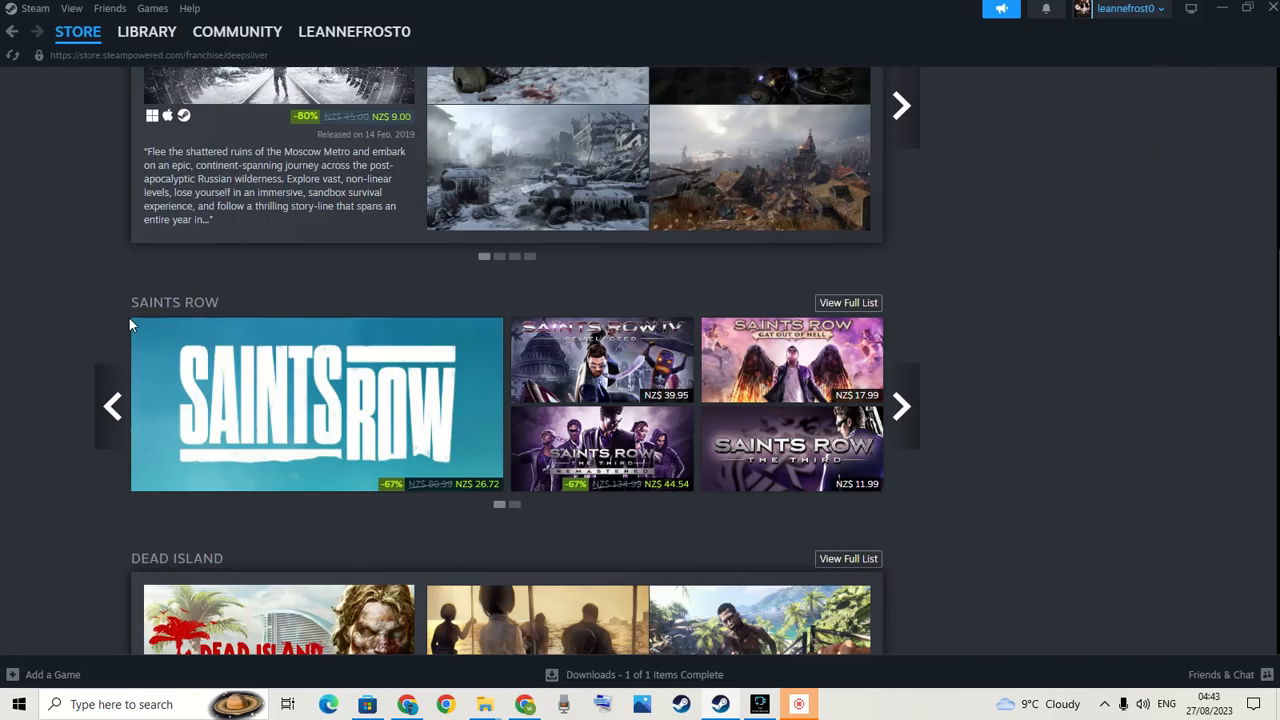
{"action": "scroll", "coordinate": [137, 283], "scroll_direction": "up", "scroll_amount": 3}
{"action": "scroll", "coordinate": [300, 270], "scroll_direction": "down", "scroll_amount": 3}
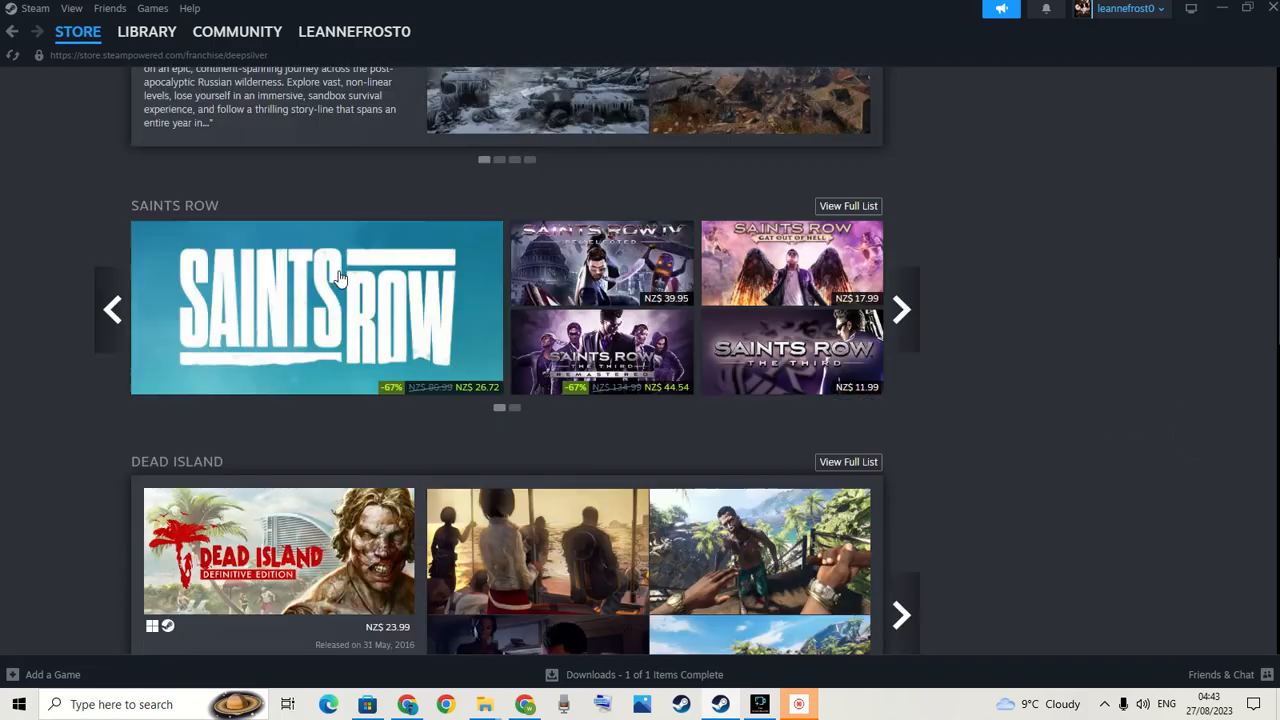
{"action": "scroll", "coordinate": [335, 278], "scroll_direction": "down", "scroll_amount": 3}
{"action": "scroll", "coordinate": [340, 277], "scroll_direction": "down", "scroll_amount": 3}
{"action": "scroll", "coordinate": [338, 270], "scroll_direction": "down", "scroll_amount": 2}
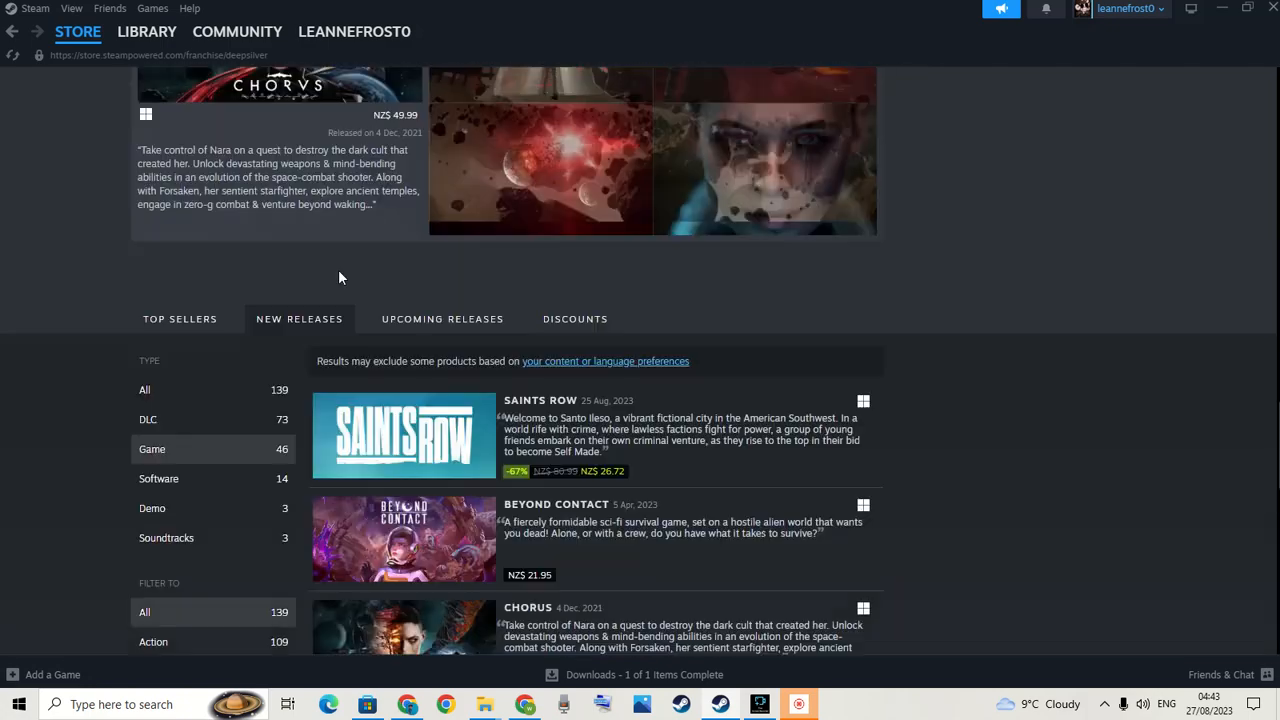
{"action": "scroll", "coordinate": [338, 269], "scroll_direction": "down", "scroll_amount": 3}
{"action": "scroll", "coordinate": [339, 268], "scroll_direction": "down", "scroll_amount": 2}
{"action": "scroll", "coordinate": [510, 325], "scroll_direction": "down", "scroll_amount": 1}
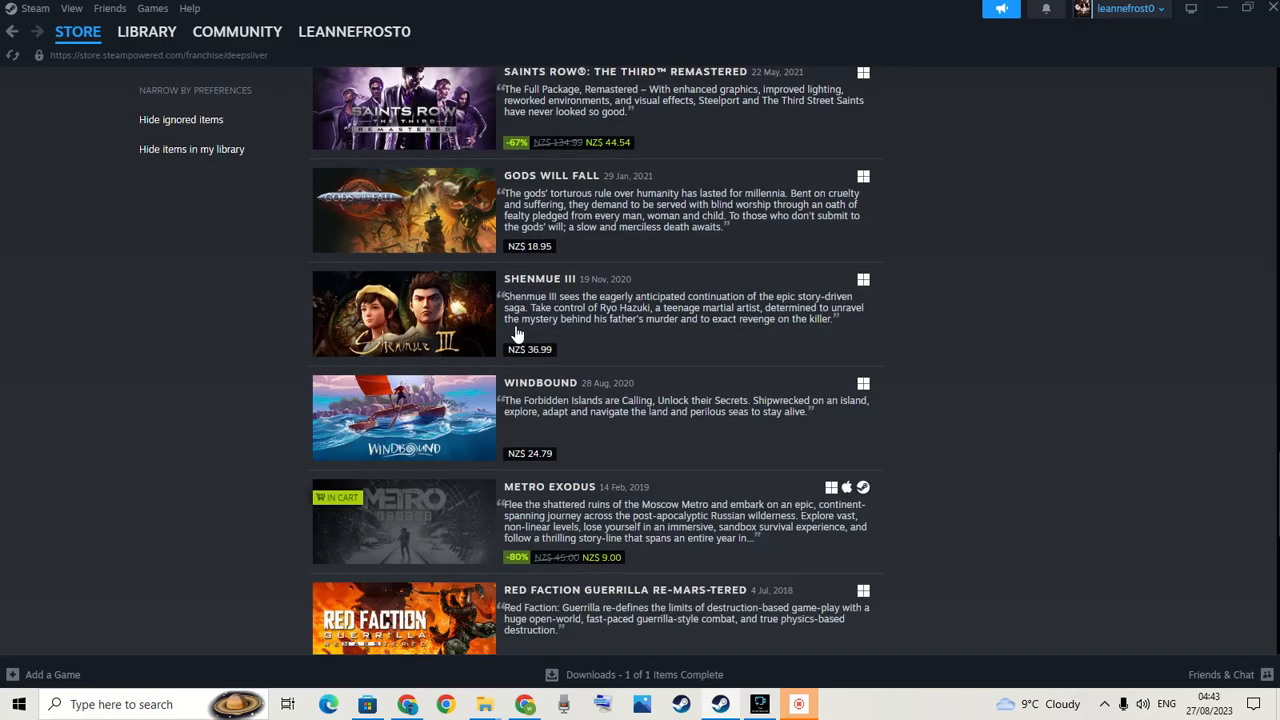
{"action": "scroll", "coordinate": [517, 333], "scroll_direction": "down", "scroll_amount": 2}
{"action": "scroll", "coordinate": [520, 332], "scroll_direction": "down", "scroll_amount": 3}
{"action": "scroll", "coordinate": [537, 330], "scroll_direction": "down", "scroll_amount": 1}
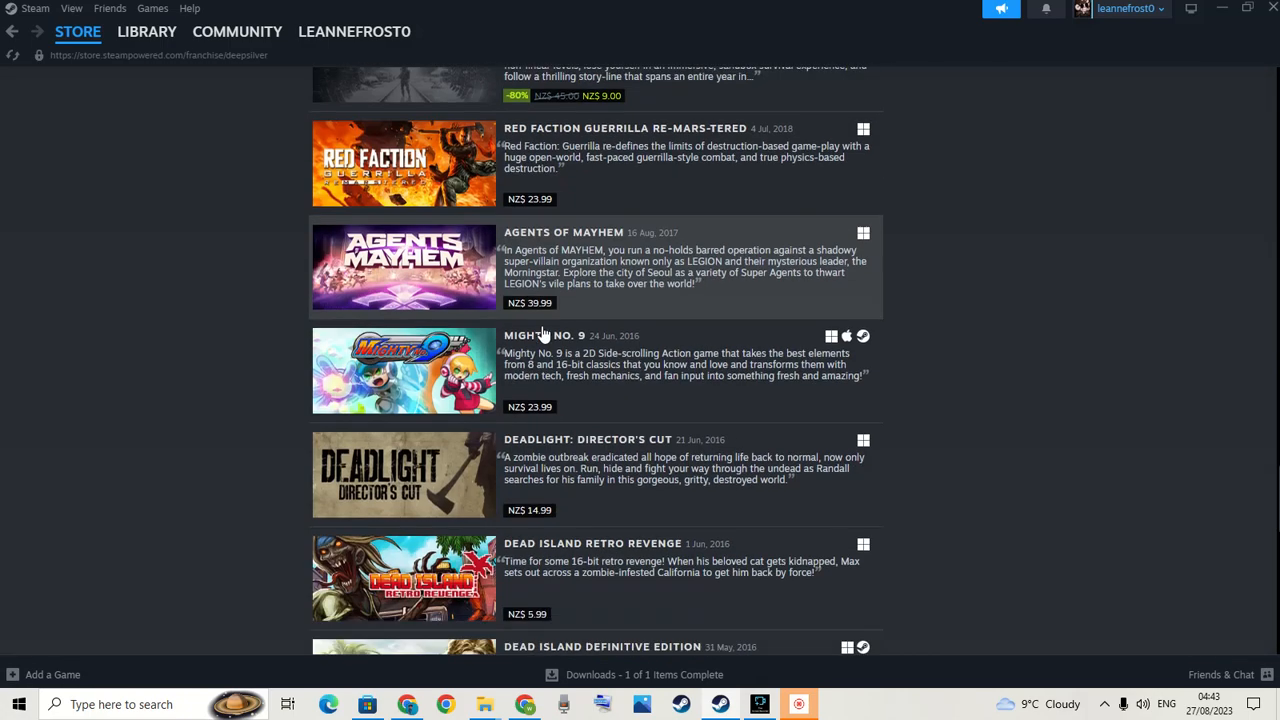
{"action": "scroll", "coordinate": [545, 330], "scroll_direction": "down", "scroll_amount": 2}
{"action": "scroll", "coordinate": [588, 222], "scroll_direction": "down", "scroll_amount": 3}
{"action": "scroll", "coordinate": [584, 225], "scroll_direction": "down", "scroll_amount": 3}
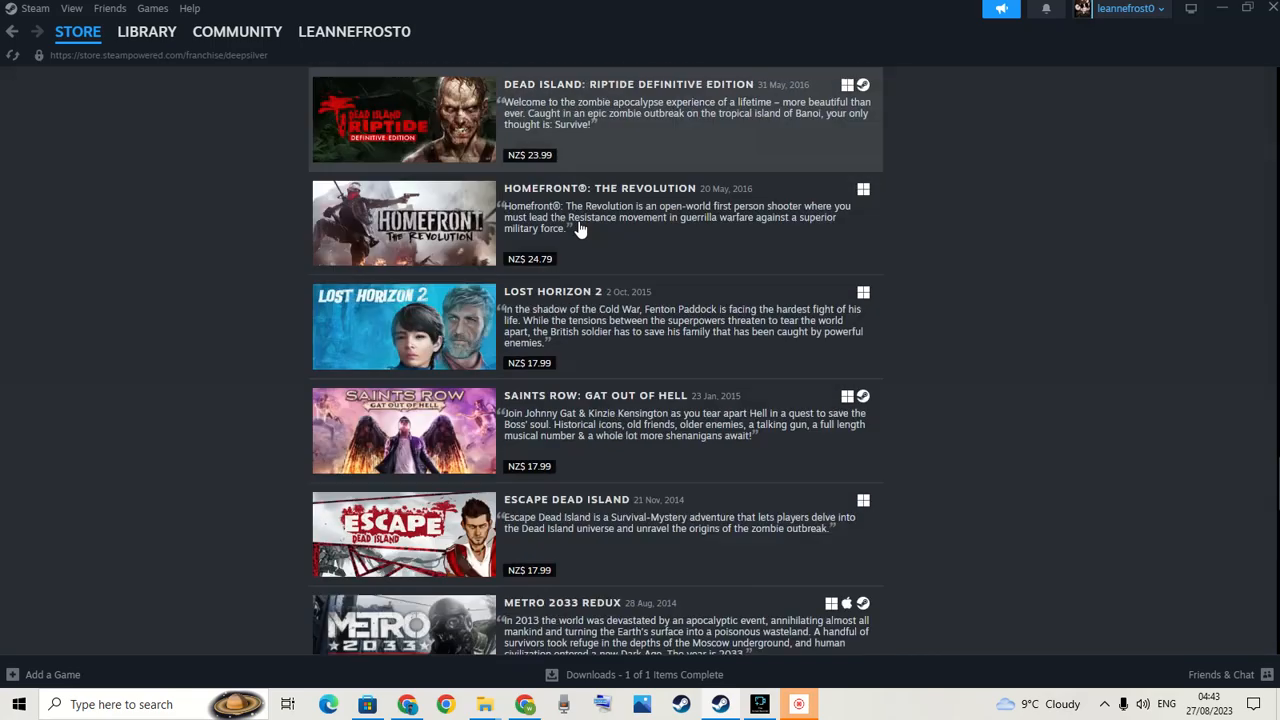
{"action": "scroll", "coordinate": [582, 250], "scroll_direction": "down", "scroll_amount": 1}
{"action": "scroll", "coordinate": [575, 275], "scroll_direction": "down", "scroll_amount": 3}
{"action": "scroll", "coordinate": [560, 285], "scroll_direction": "down", "scroll_amount": 1}
{"action": "scroll", "coordinate": [540, 285], "scroll_direction": "down", "scroll_amount": 3}
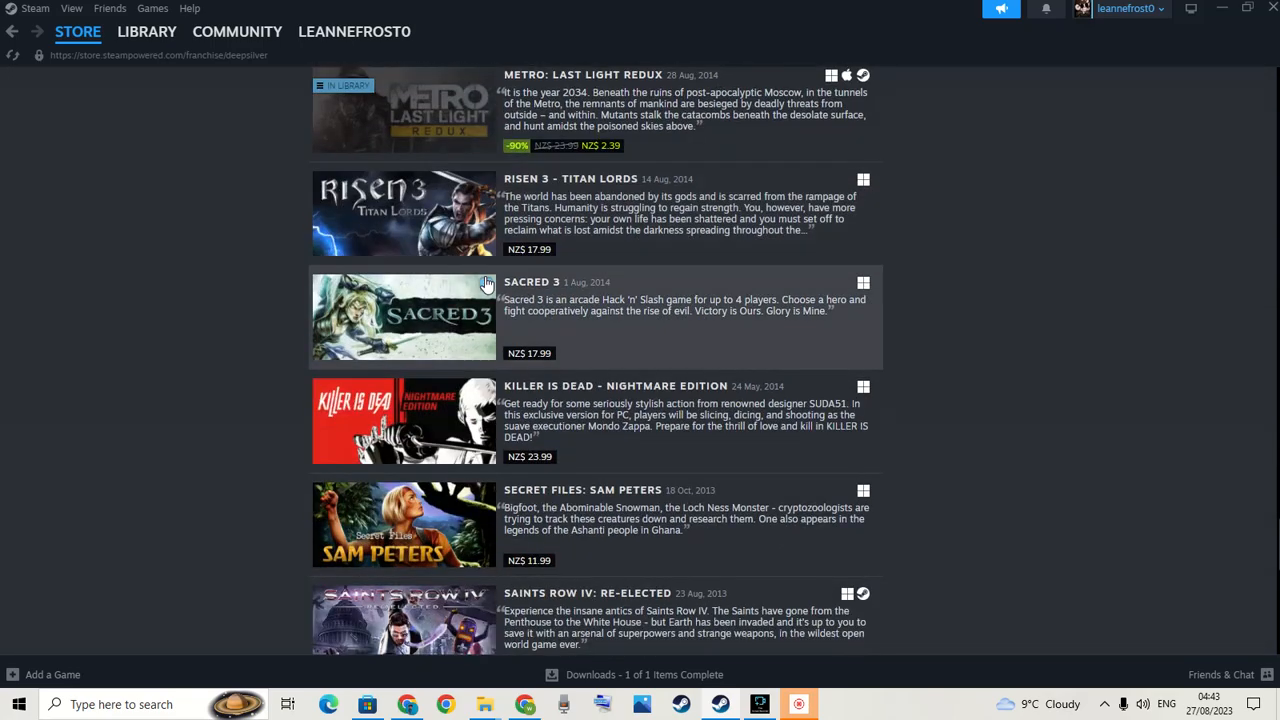
{"action": "scroll", "coordinate": [510, 285], "scroll_direction": "down", "scroll_amount": 2}
{"action": "scroll", "coordinate": [486, 285], "scroll_direction": "down", "scroll_amount": 1}
{"action": "scroll", "coordinate": [486, 285], "scroll_direction": "down", "scroll_amount": 2}
{"action": "scroll", "coordinate": [490, 280], "scroll_direction": "down", "scroll_amount": 4}
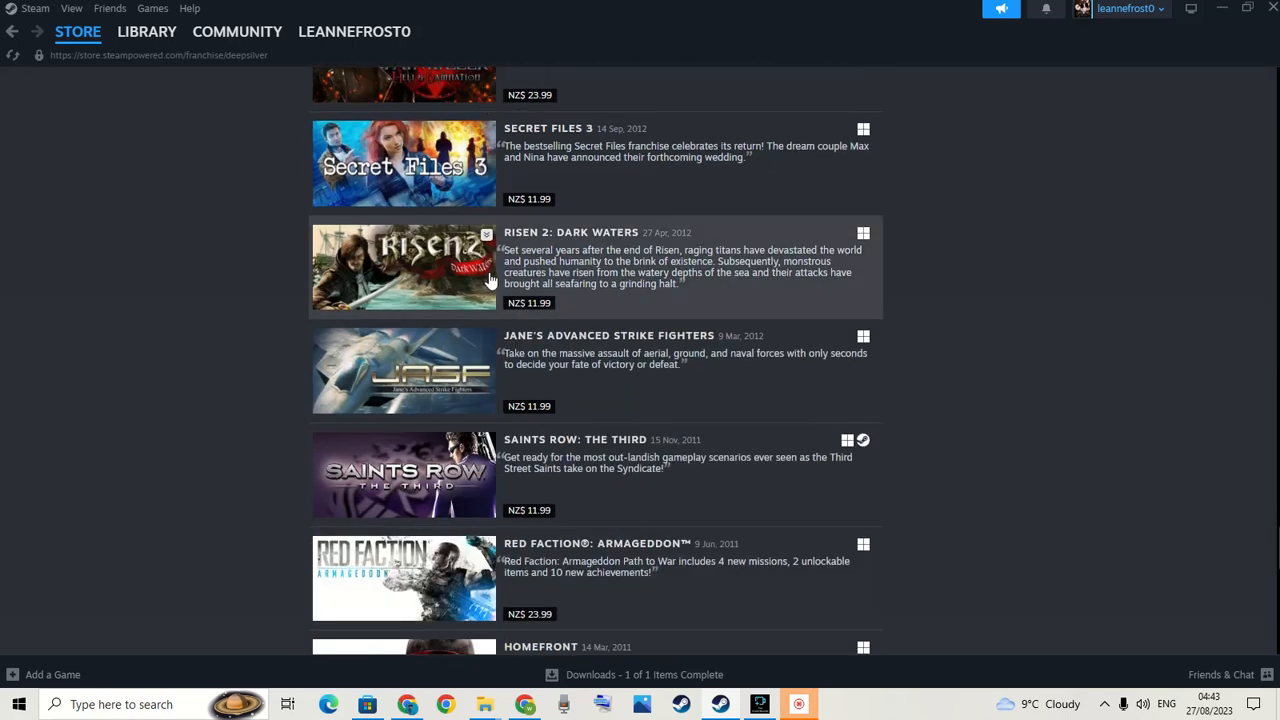
{"action": "scroll", "coordinate": [495, 272], "scroll_direction": "down", "scroll_amount": 3}
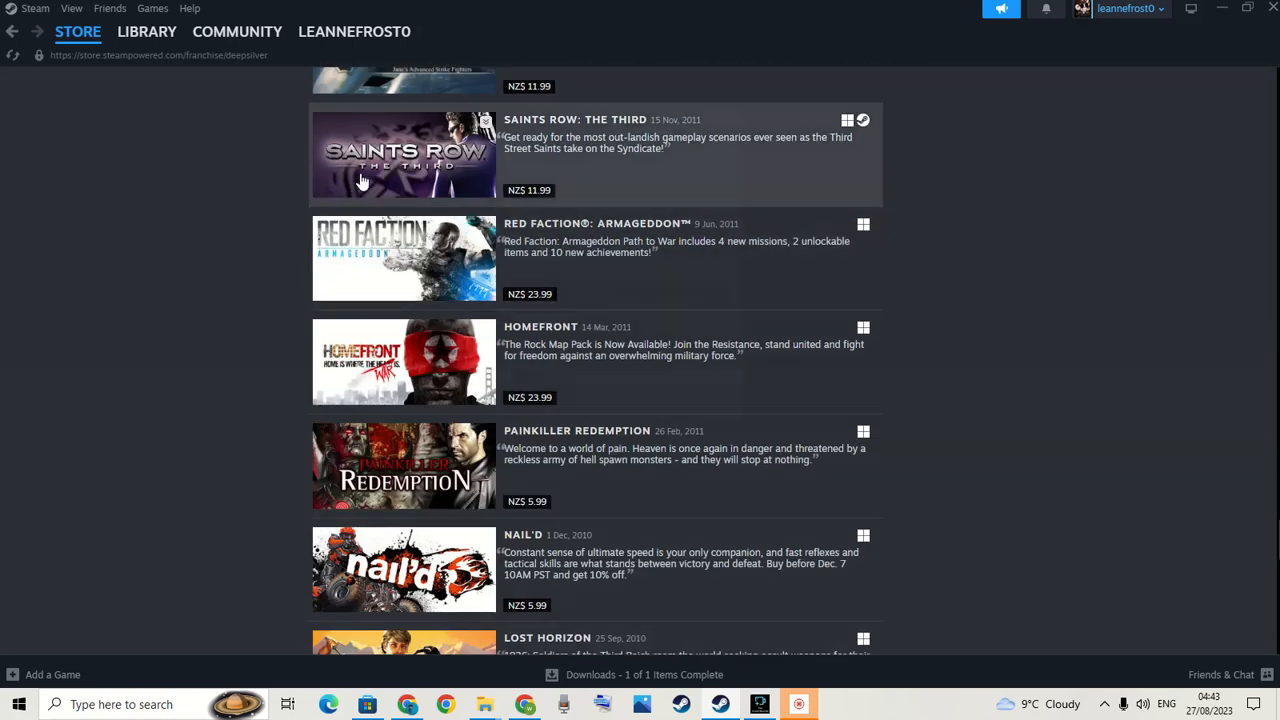
{"action": "mouse_move", "coordinate": [403, 474]}
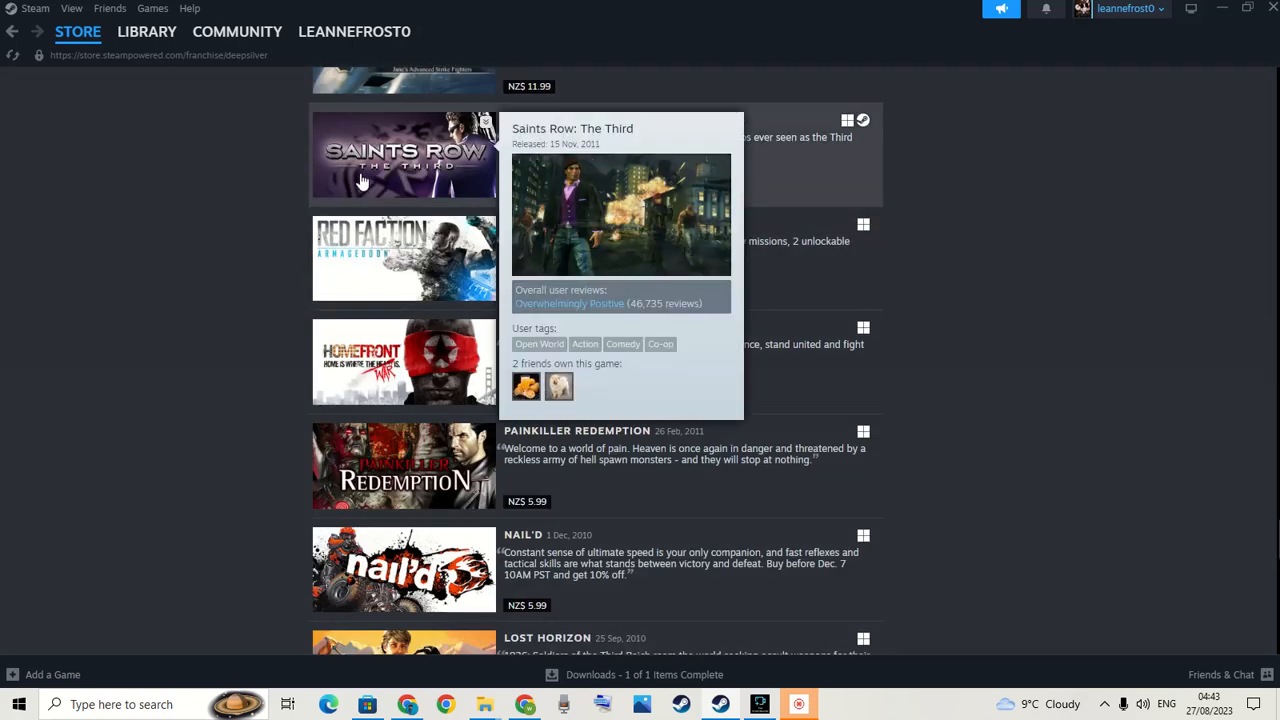
{"action": "scroll", "coordinate": [38, 233], "scroll_direction": "down", "scroll_amount": 5}
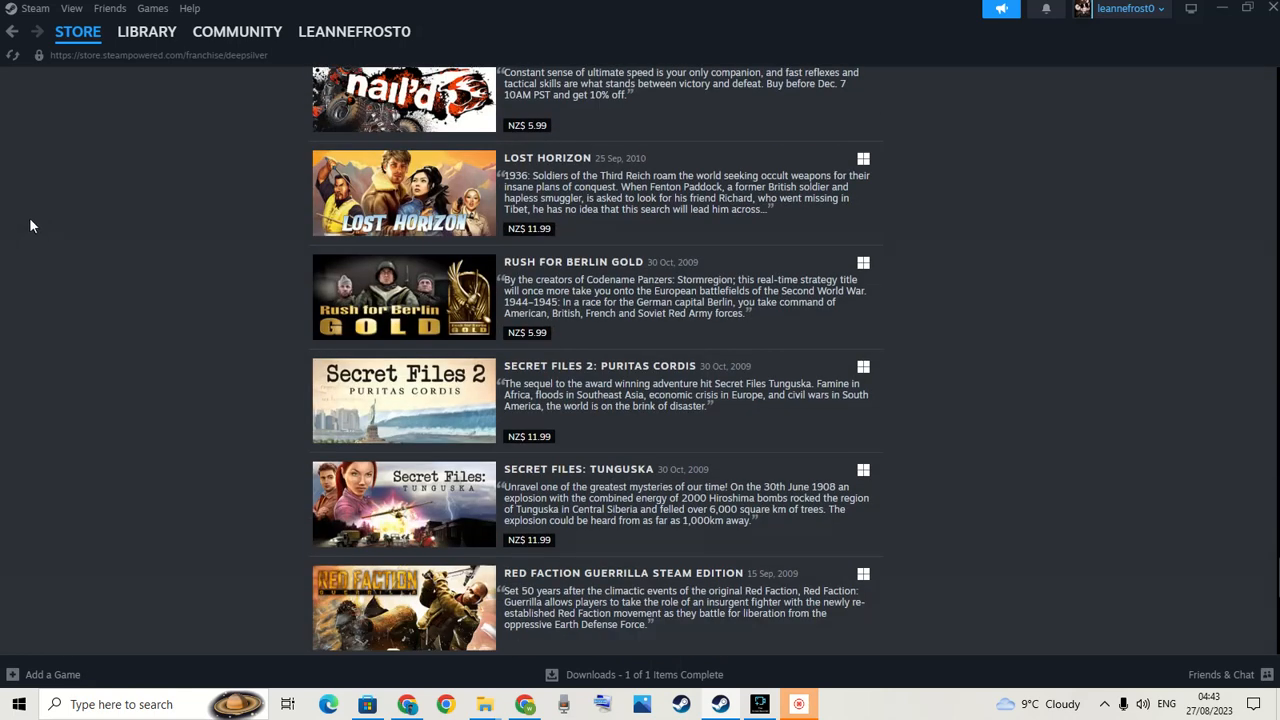
{"action": "scroll", "coordinate": [54, 222], "scroll_direction": "down", "scroll_amount": 3}
{"action": "scroll", "coordinate": [55, 222], "scroll_direction": "down", "scroll_amount": 3}
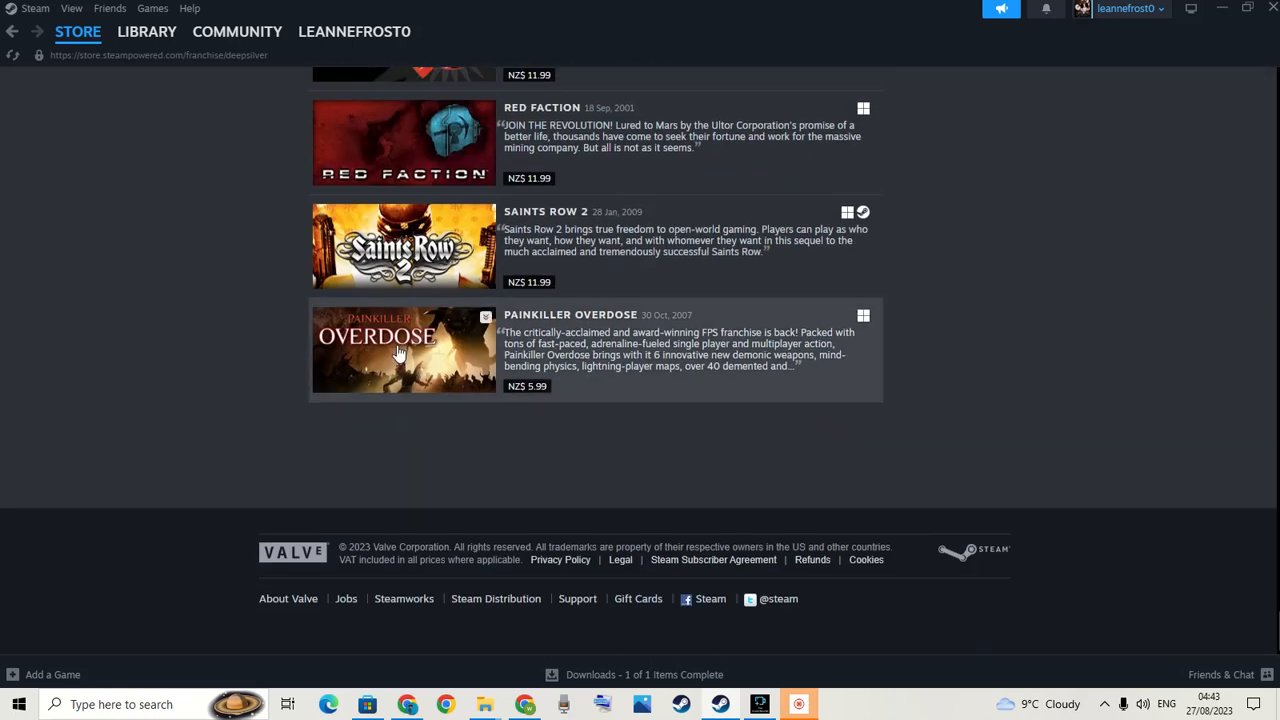
{"action": "mouse_move", "coordinate": [440, 345]}
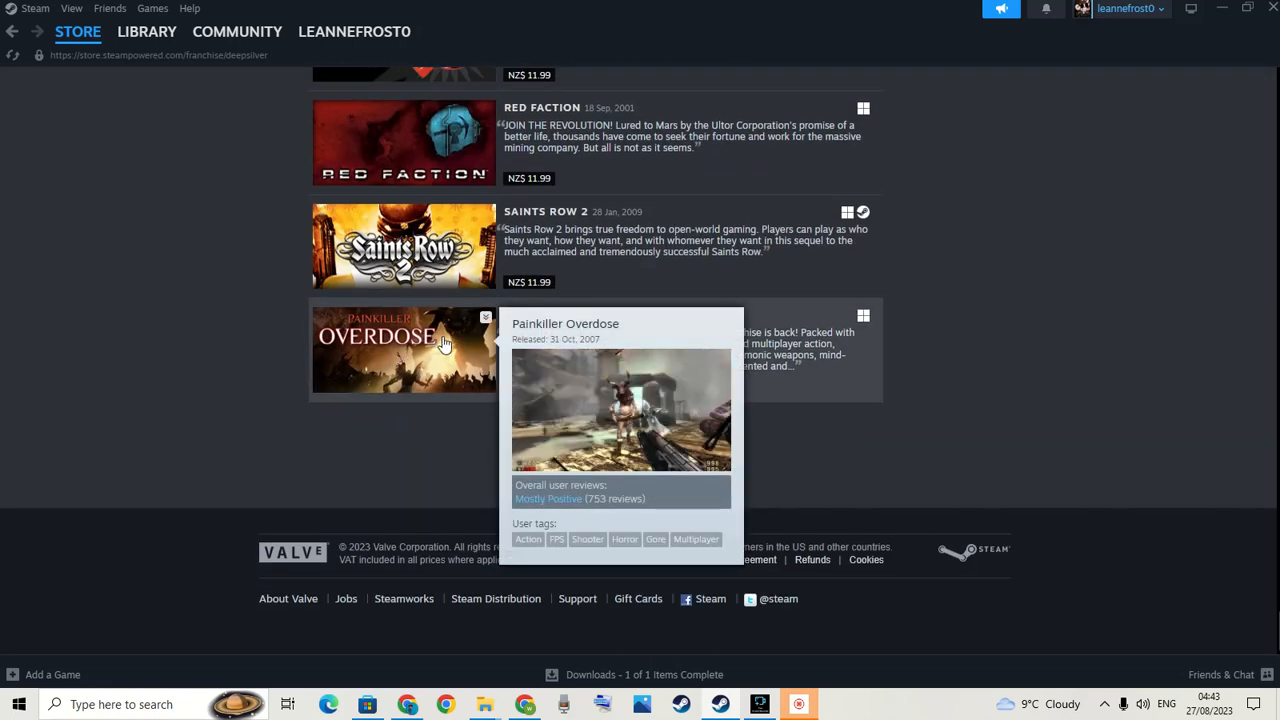
{"action": "scroll", "coordinate": [414, 391], "scroll_direction": "up", "scroll_amount": 2}
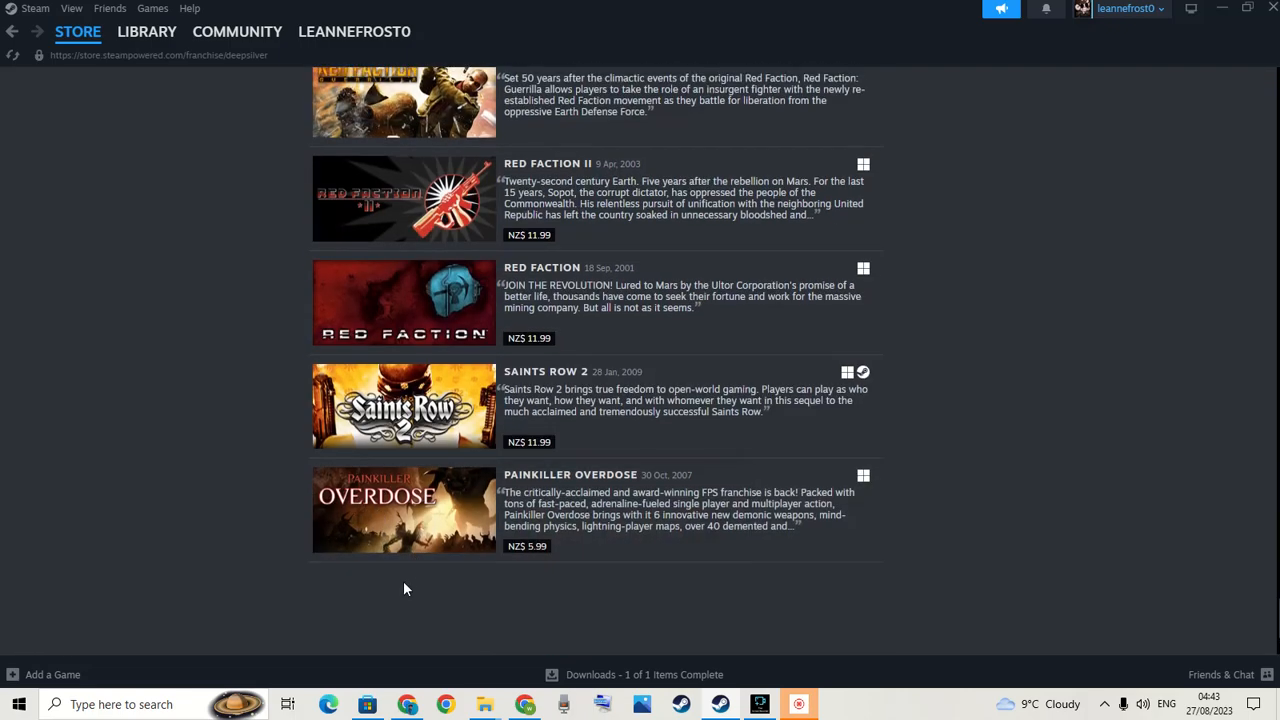
{"action": "scroll", "coordinate": [410, 450], "scroll_direction": "up", "scroll_amount": 4}
{"action": "scroll", "coordinate": [420, 350], "scroll_direction": "up", "scroll_amount": 5}
{"action": "scroll", "coordinate": [427, 316], "scroll_direction": "up", "scroll_amount": 3}
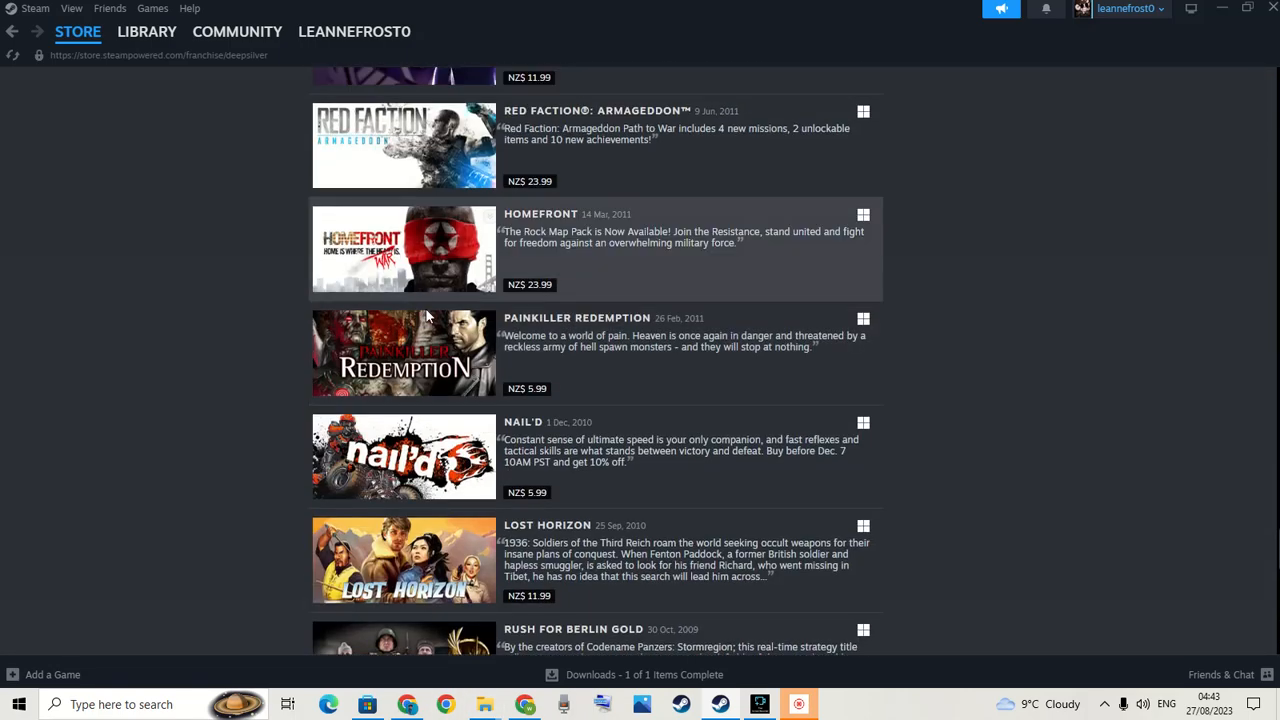
{"action": "scroll", "coordinate": [427, 316], "scroll_direction": "up", "scroll_amount": 4}
{"action": "scroll", "coordinate": [795, 493], "scroll_direction": "up", "scroll_amount": 3}
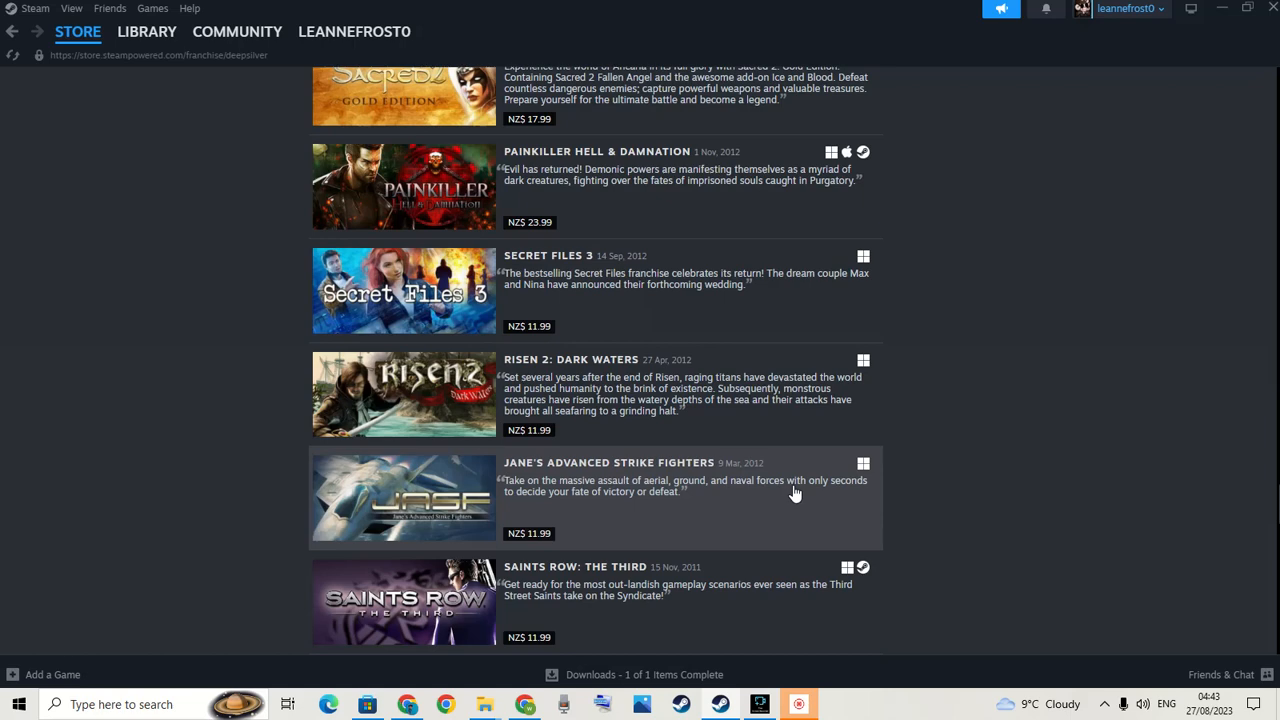
{"action": "scroll", "coordinate": [795, 493], "scroll_direction": "up", "scroll_amount": 3}
{"action": "scroll", "coordinate": [795, 493], "scroll_direction": "up", "scroll_amount": 3}
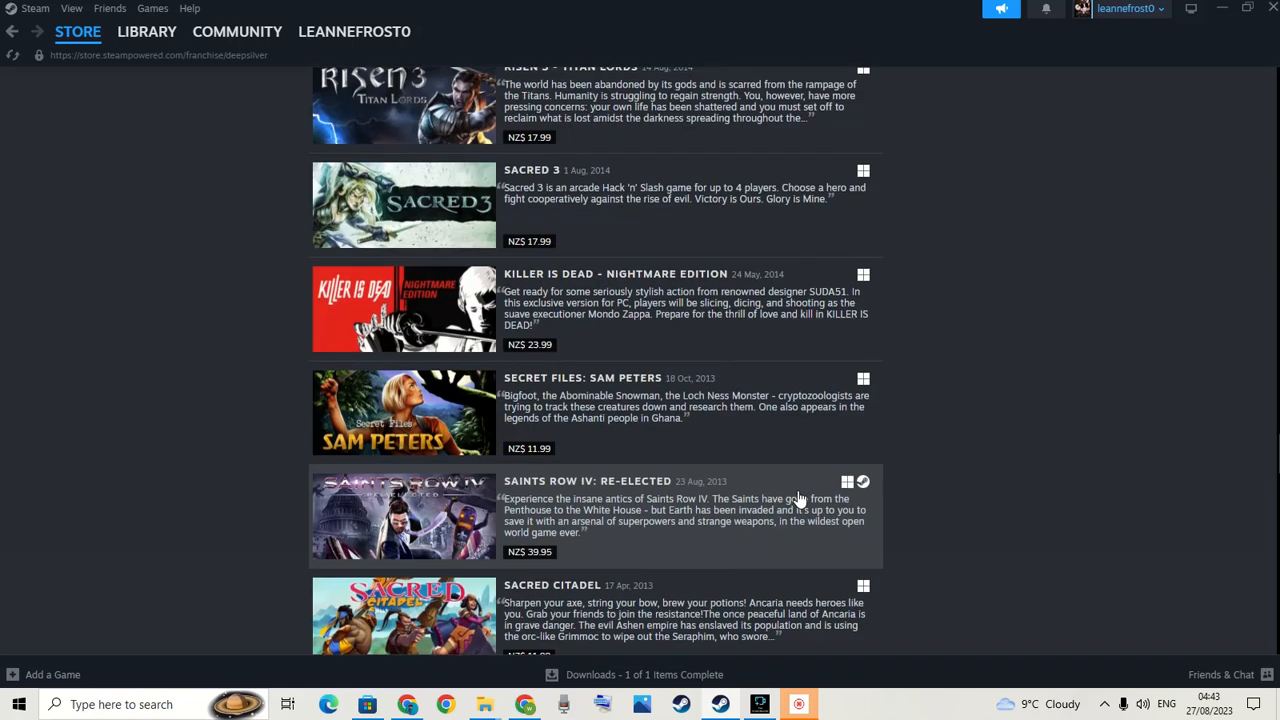
{"action": "scroll", "coordinate": [780, 494], "scroll_direction": "up", "scroll_amount": 4}
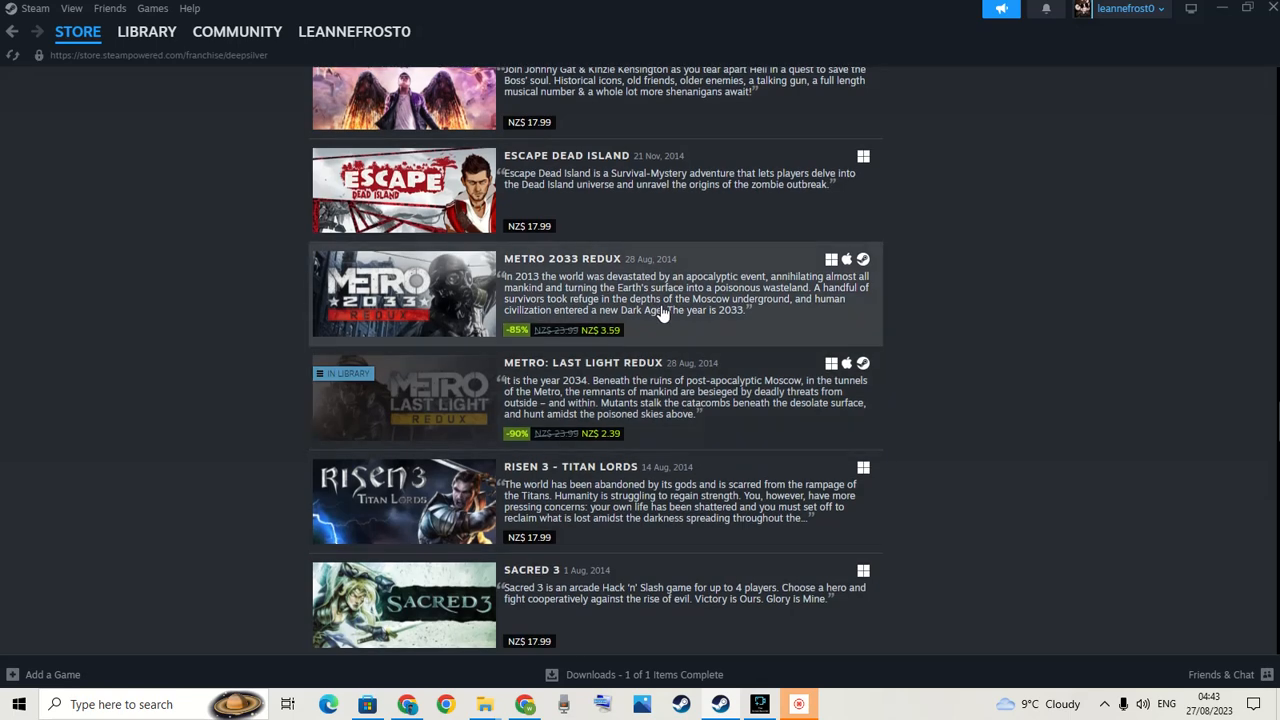
{"action": "scroll", "coordinate": [650, 330], "scroll_direction": "up", "scroll_amount": 3}
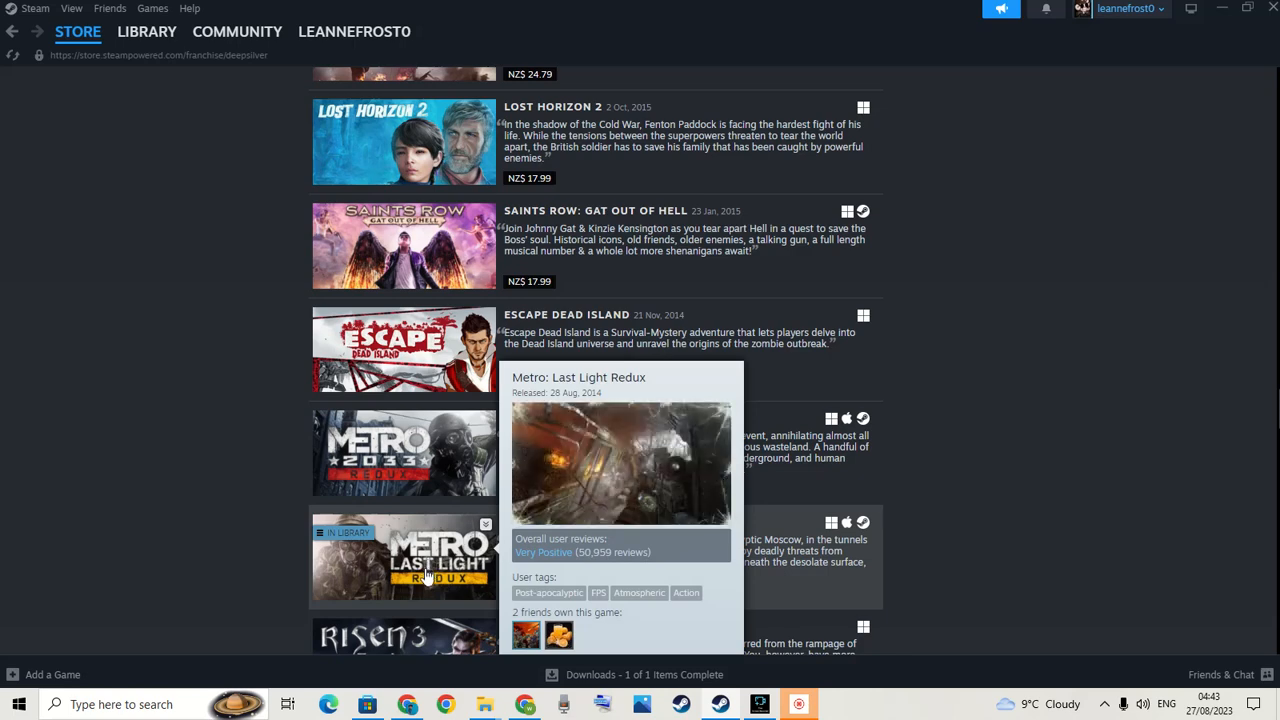
{"action": "mouse_move", "coordinate": [404, 294]}
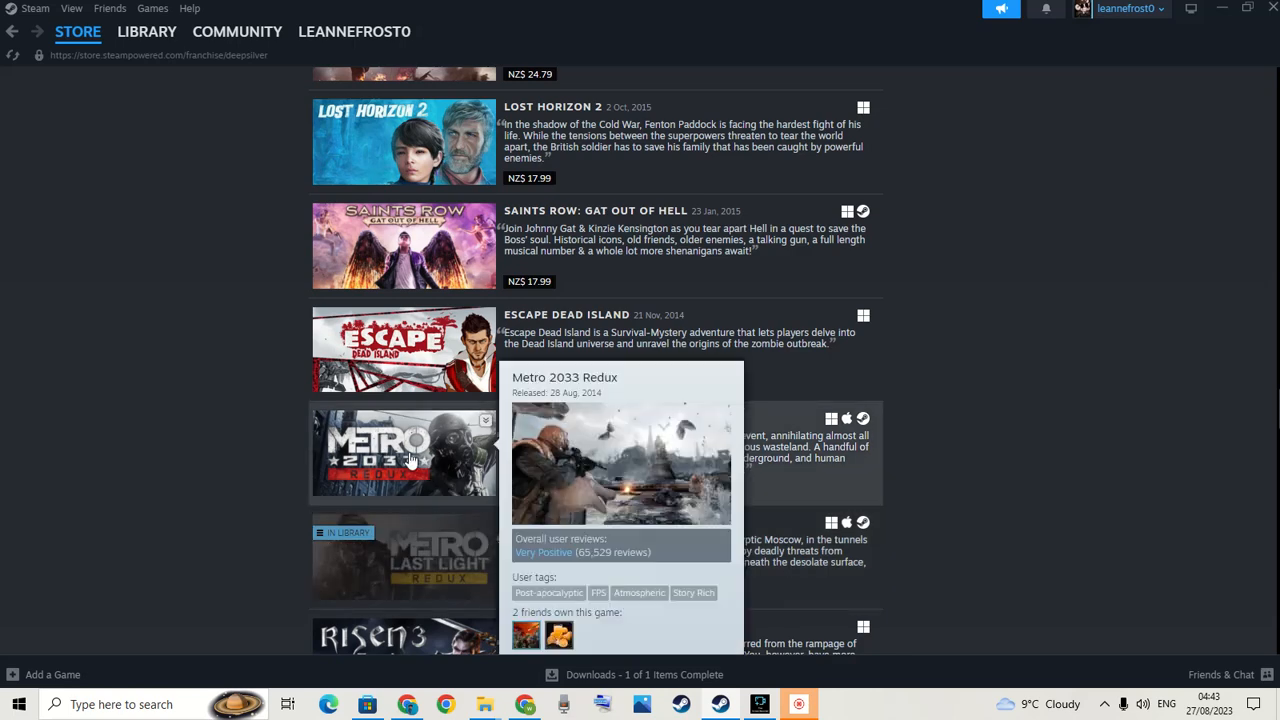
{"action": "scroll", "coordinate": [410, 458], "scroll_direction": "up", "scroll_amount": 1}
{"action": "scroll", "coordinate": [440, 450], "scroll_direction": "up", "scroll_amount": 3}
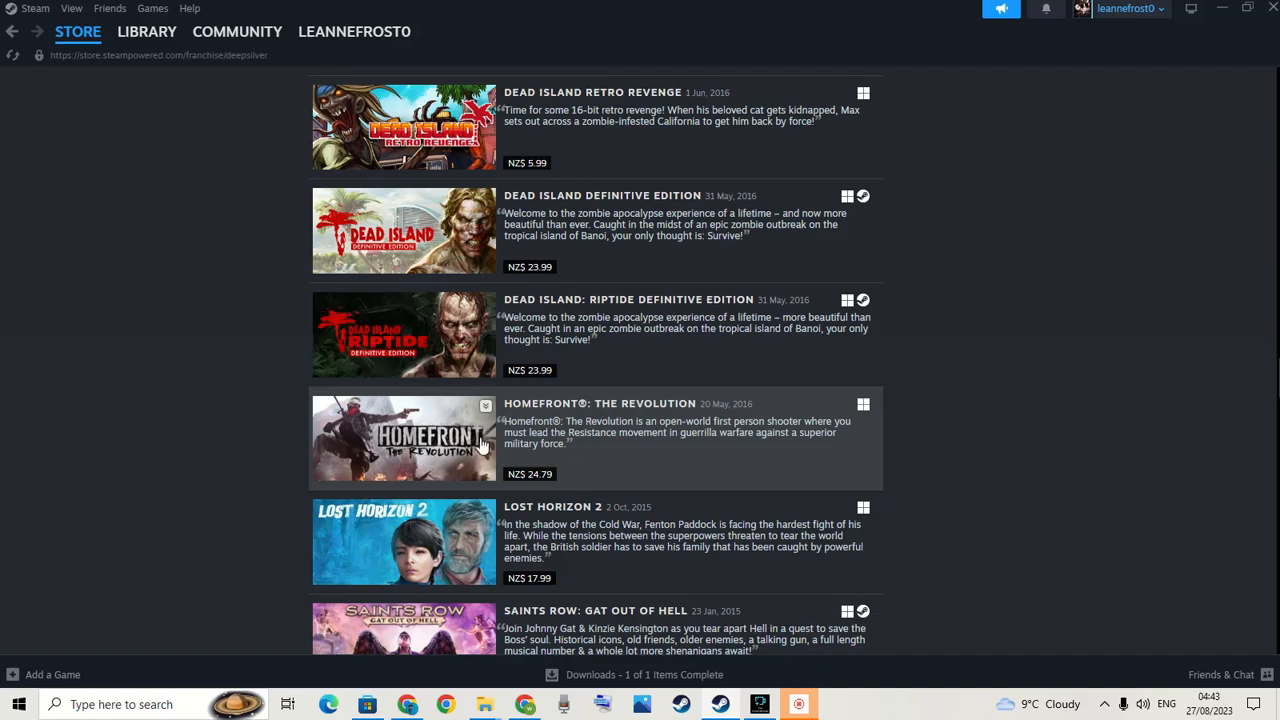
{"action": "scroll", "coordinate": [483, 445], "scroll_direction": "up", "scroll_amount": 4}
{"action": "scroll", "coordinate": [509, 408], "scroll_direction": "up", "scroll_amount": 3}
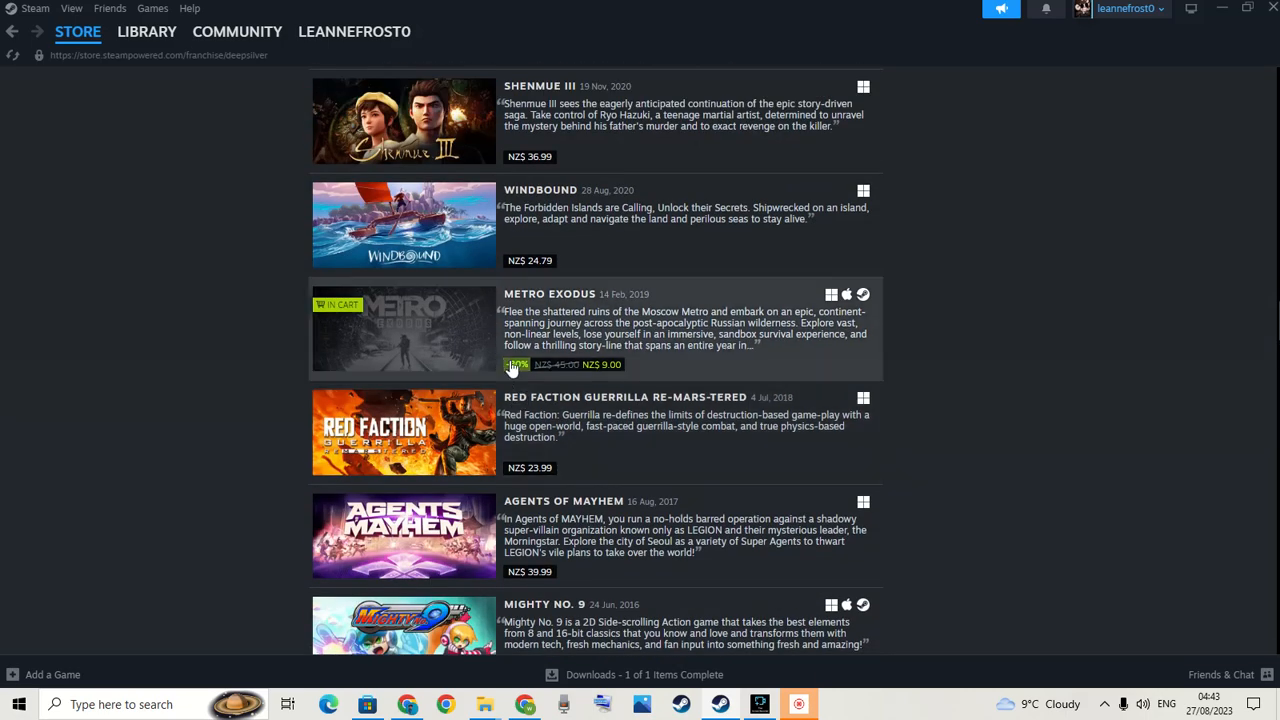
{"action": "scroll", "coordinate": [862, 434], "scroll_direction": "up", "scroll_amount": 4}
{"action": "scroll", "coordinate": [863, 437], "scroll_direction": "up", "scroll_amount": 2}
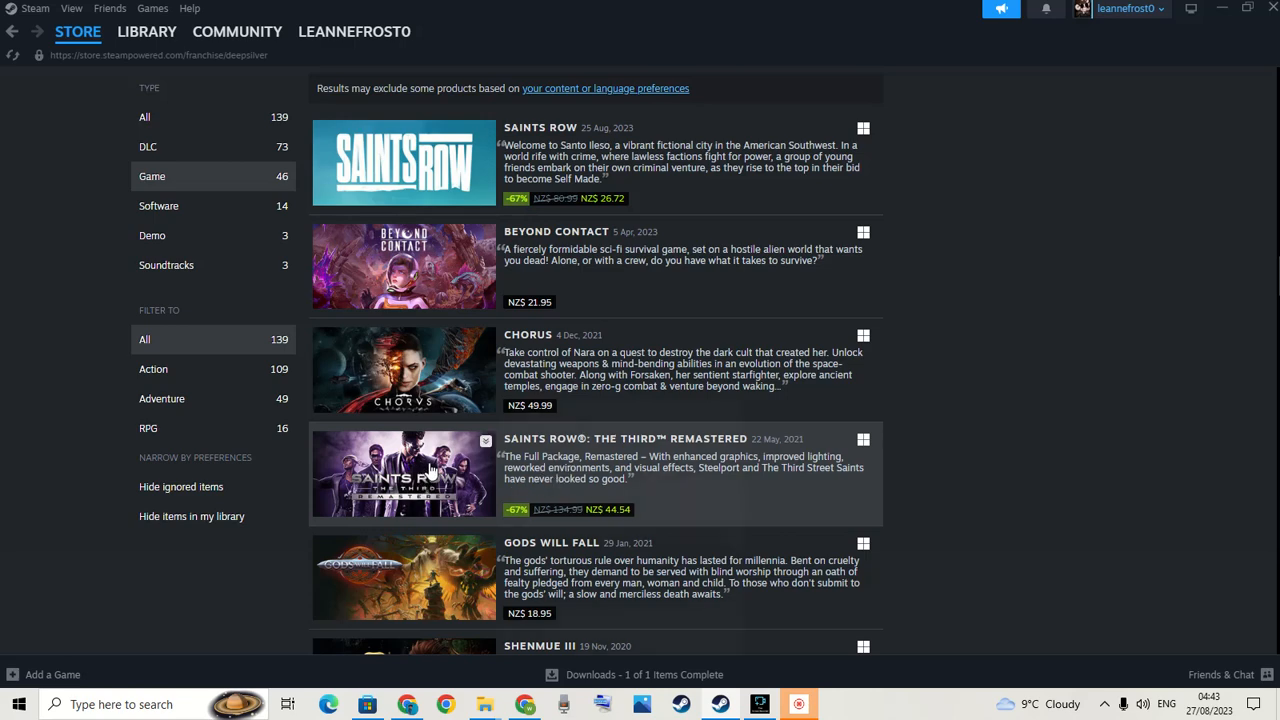
{"action": "scroll", "coordinate": [436, 480], "scroll_direction": "up", "scroll_amount": 3}
{"action": "scroll", "coordinate": [420, 330], "scroll_direction": "down", "scroll_amount": 1}
{"action": "scroll", "coordinate": [445, 280], "scroll_direction": "down", "scroll_amount": 2}
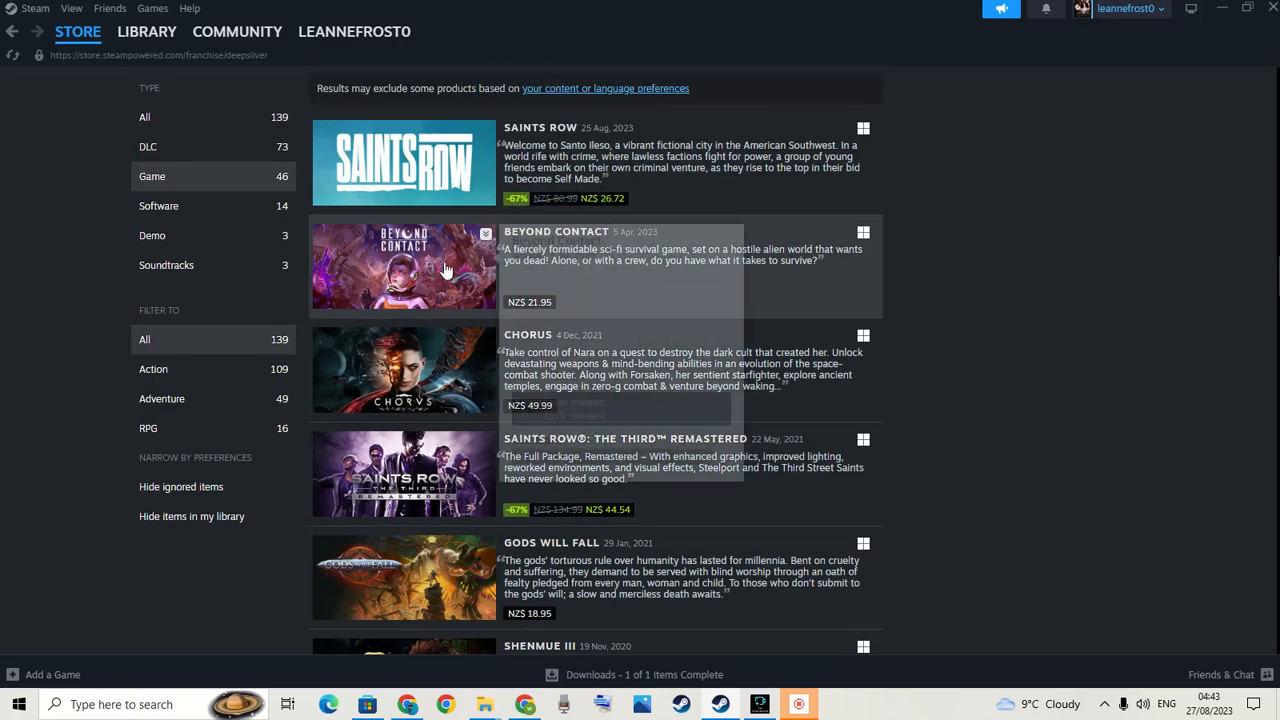
{"action": "mouse_move", "coordinate": [403, 474]}
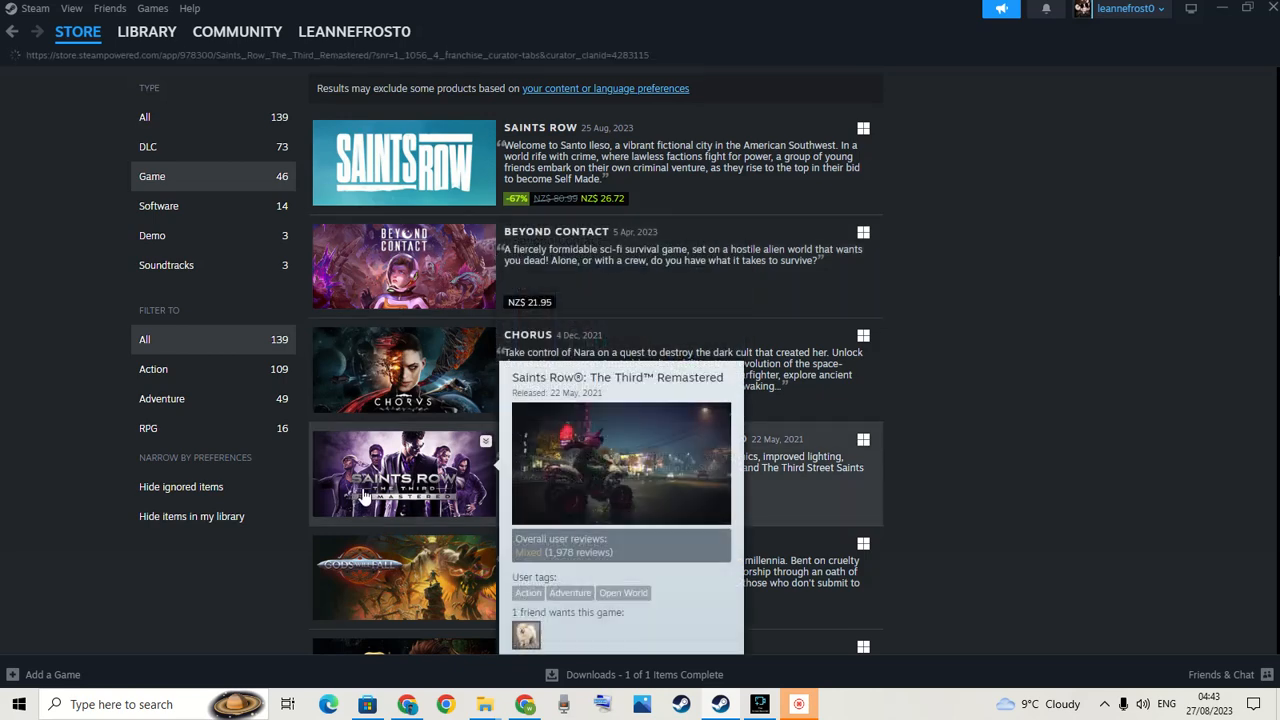
View the Saints Row: The Third Remastered page, step through its screenshots, then return to the store front.
{"action": "left_click", "coordinate": [392, 496]}
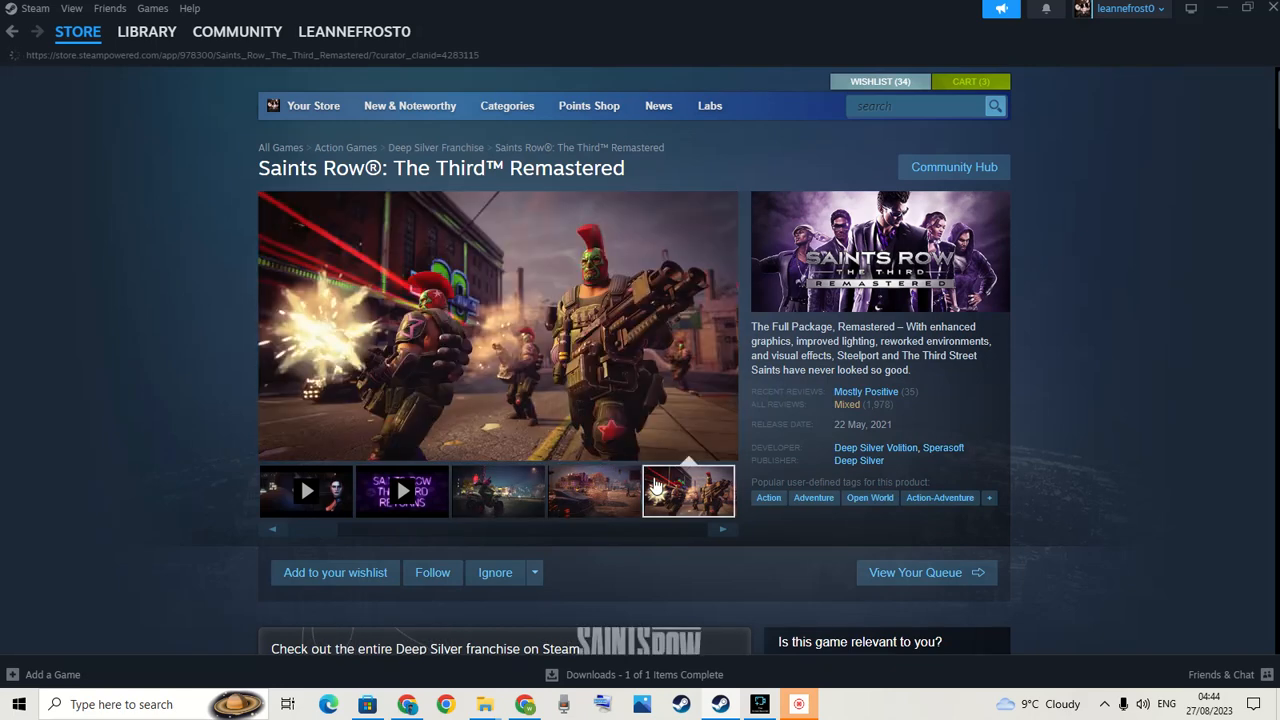
{"action": "scroll", "coordinate": [654, 480], "scroll_direction": "down", "scroll_amount": 10}
{"action": "scroll", "coordinate": [654, 474], "scroll_direction": "up", "scroll_amount": 5}
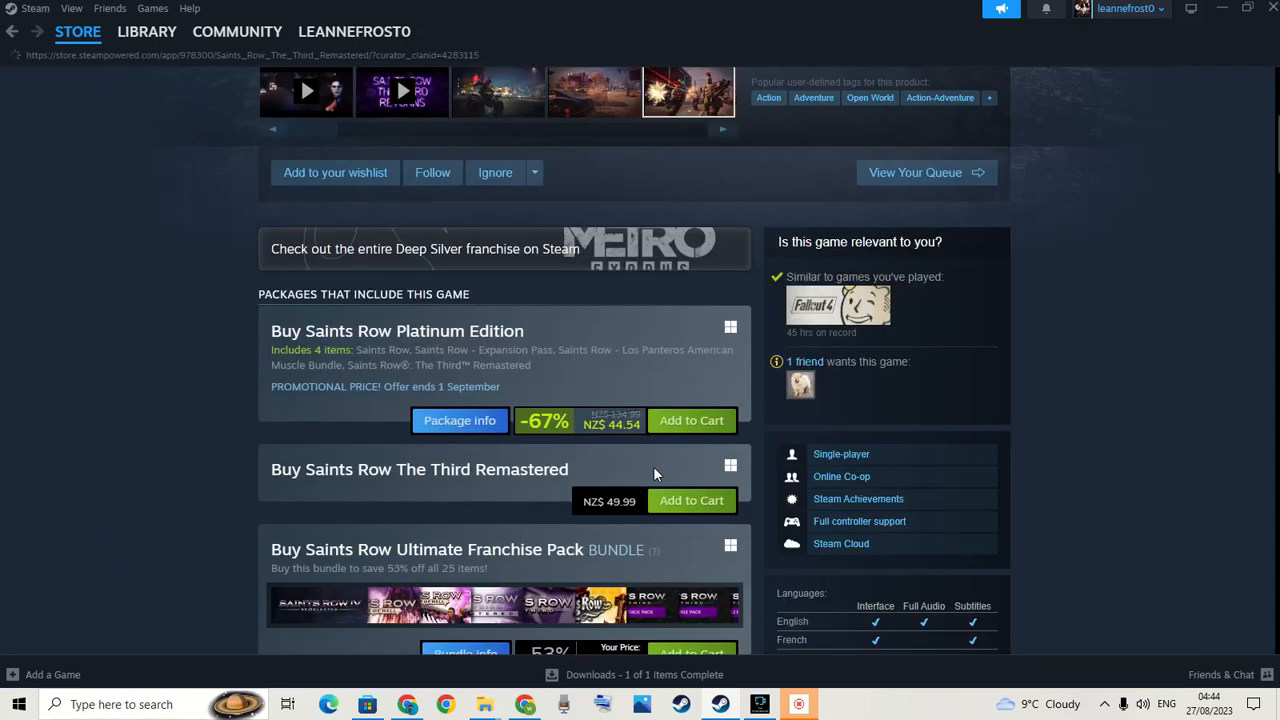
{"action": "scroll", "coordinate": [620, 500], "scroll_direction": "up", "scroll_amount": 5}
{"action": "left_click", "coordinate": [722, 529]}
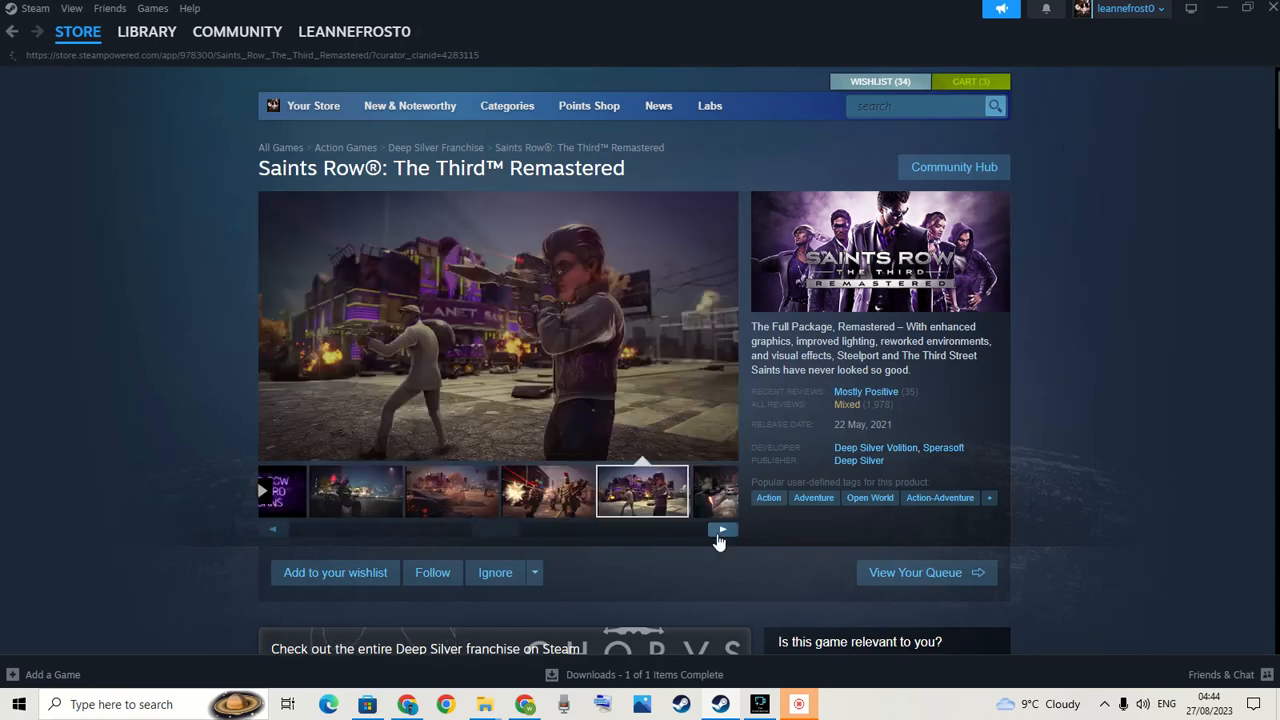
{"action": "left_click", "coordinate": [722, 529]}
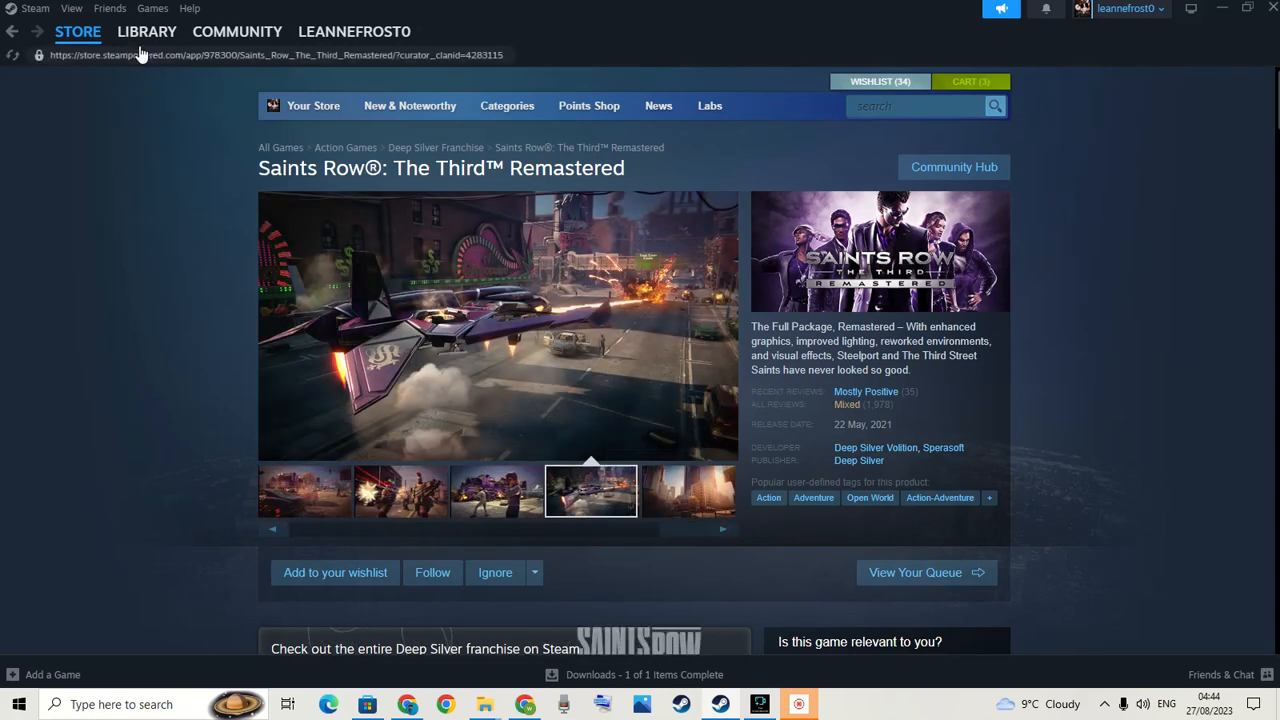
{"action": "mouse_move", "coordinate": [78, 31]}
{"action": "left_click", "coordinate": [85, 60]}
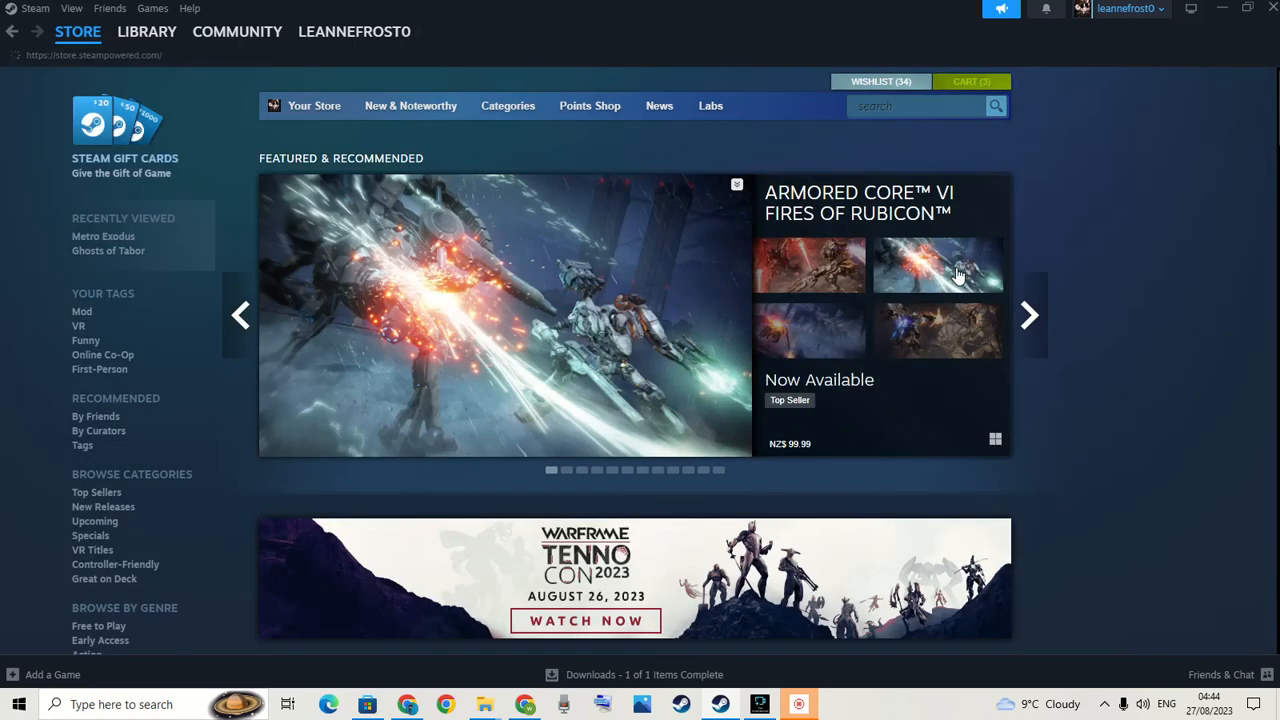
{"action": "scroll", "coordinate": [1050, 295], "scroll_direction": "down", "scroll_amount": 4}
{"action": "scroll", "coordinate": [1063, 296], "scroll_direction": "down", "scroll_amount": 1}
{"action": "scroll", "coordinate": [1060, 285], "scroll_direction": "down", "scroll_amount": 2}
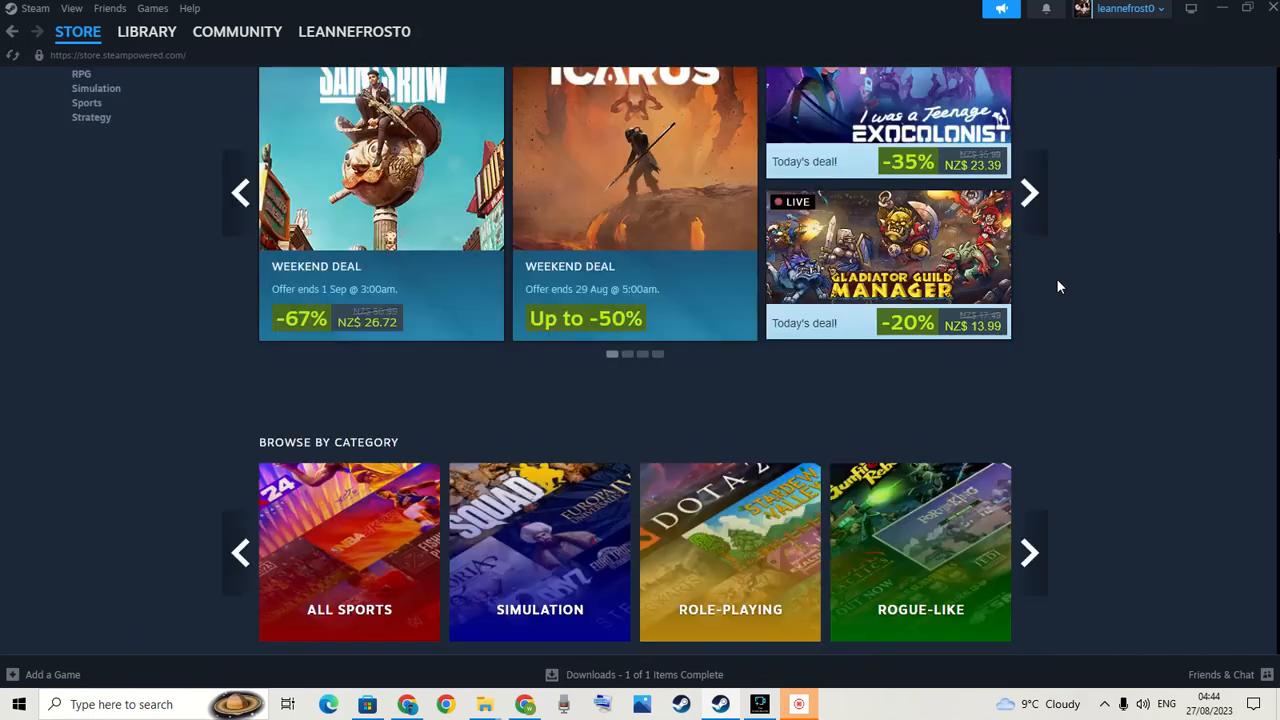
{"action": "scroll", "coordinate": [1057, 282], "scroll_direction": "down", "scroll_amount": 2}
{"action": "scroll", "coordinate": [1057, 286], "scroll_direction": "down", "scroll_amount": 2}
{"action": "scroll", "coordinate": [1043, 286], "scroll_direction": "down", "scroll_amount": 2}
{"action": "scroll", "coordinate": [1029, 294], "scroll_direction": "down", "scroll_amount": 2}
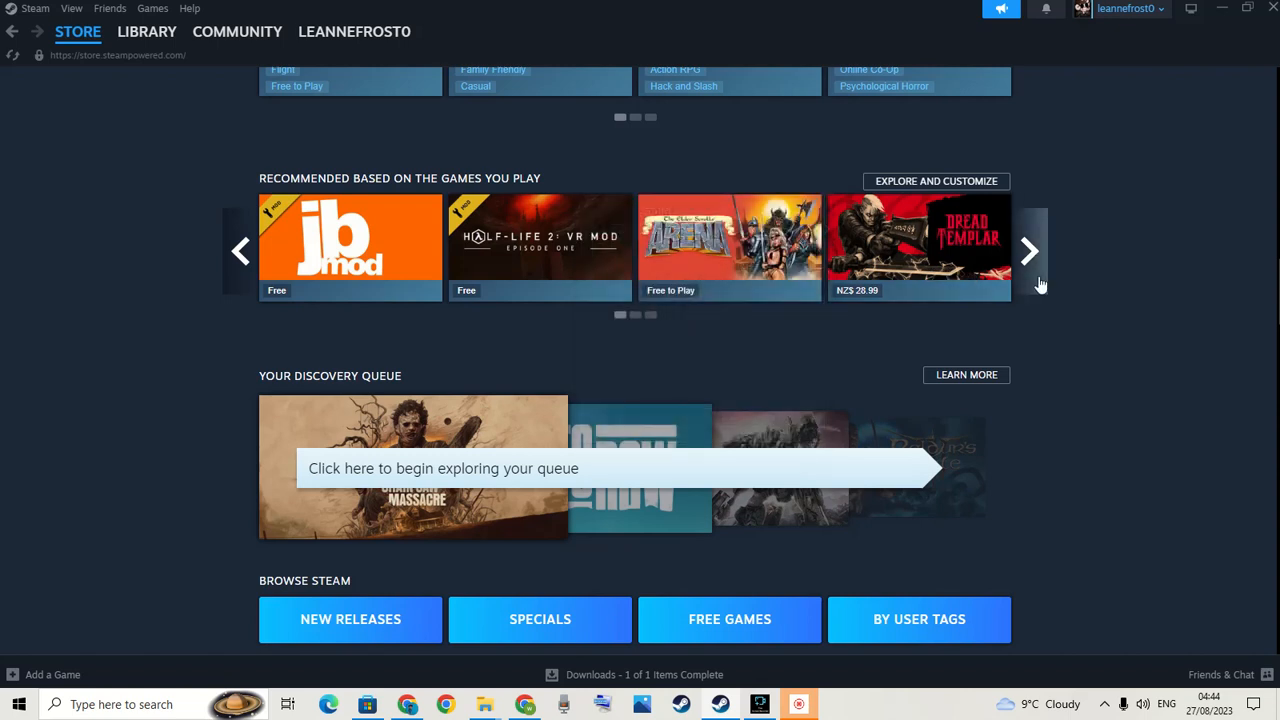
Advance the Recommended games carousel, then switch back to the browser showing YouTube Studio.
{"action": "left_click", "coordinate": [1040, 285]}
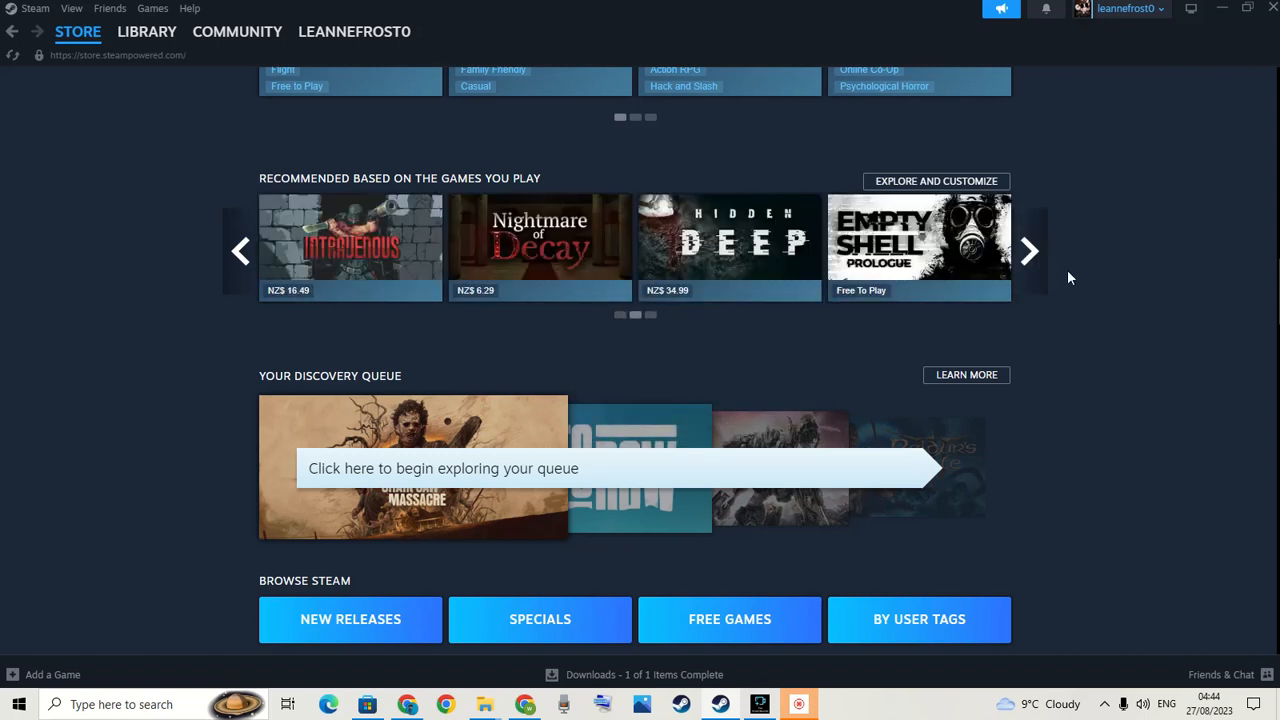
{"action": "mouse_move", "coordinate": [350, 240]}
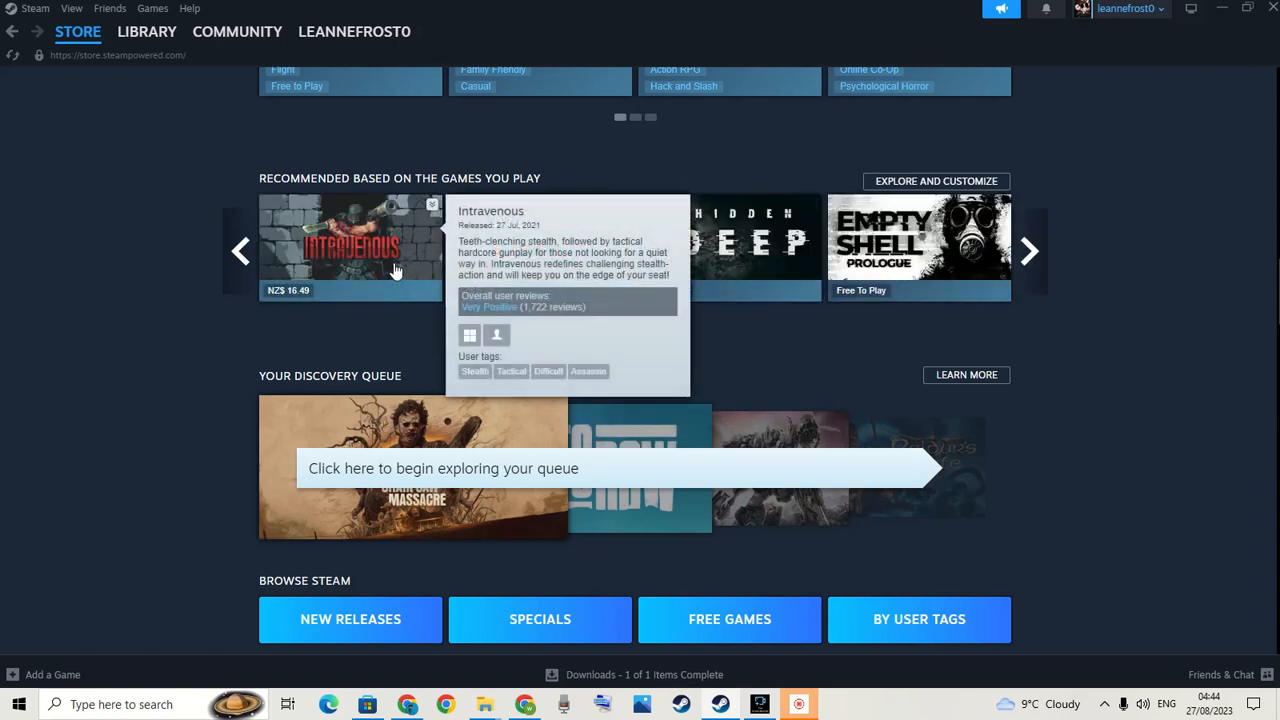
{"action": "scroll", "coordinate": [1011, 235], "scroll_direction": "down", "scroll_amount": 5}
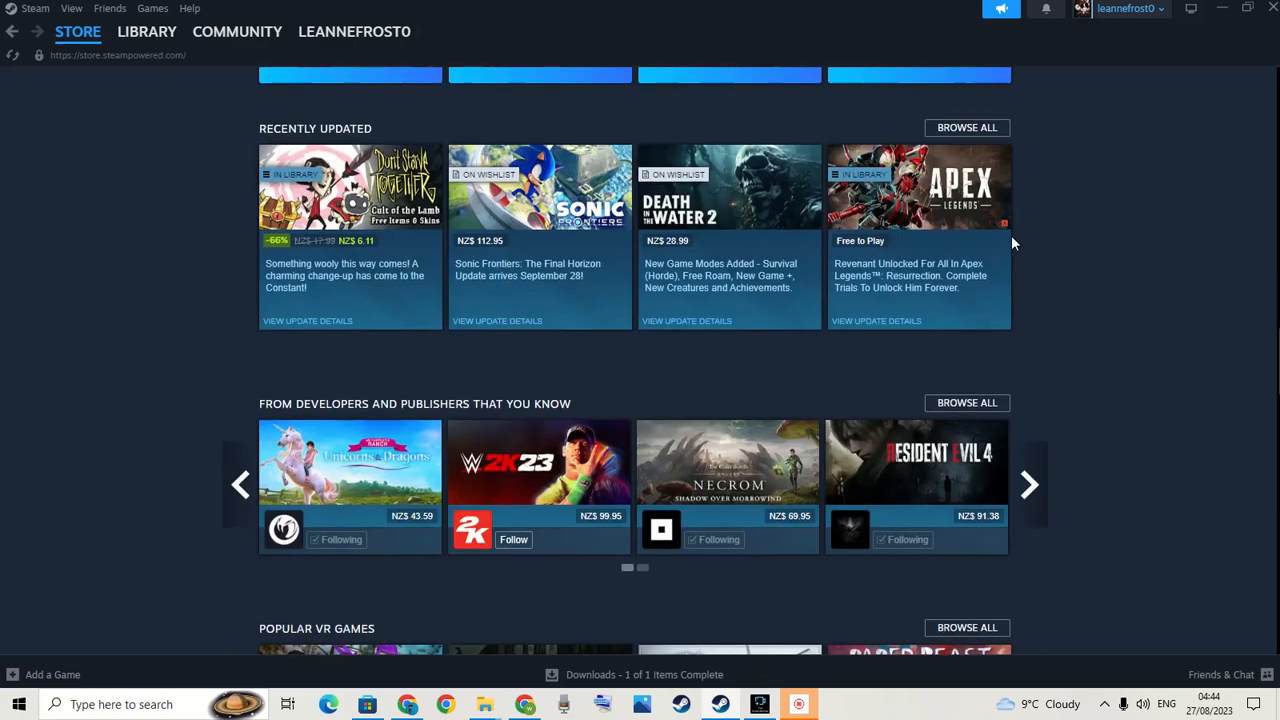
{"action": "scroll", "coordinate": [1011, 235], "scroll_direction": "down", "scroll_amount": 2}
{"action": "scroll", "coordinate": [1011, 235], "scroll_direction": "down", "scroll_amount": 3}
{"action": "scroll", "coordinate": [929, 329], "scroll_direction": "down", "scroll_amount": 2}
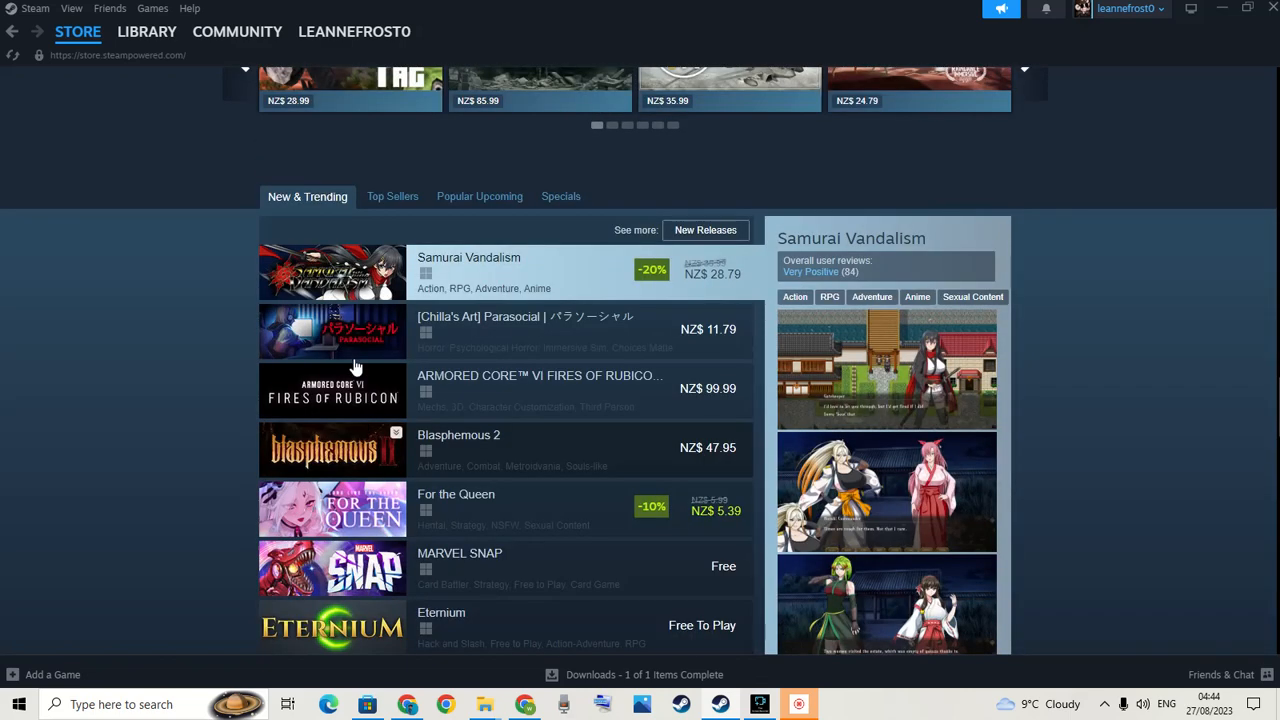
{"action": "scroll", "coordinate": [357, 329], "scroll_direction": "down", "scroll_amount": 2}
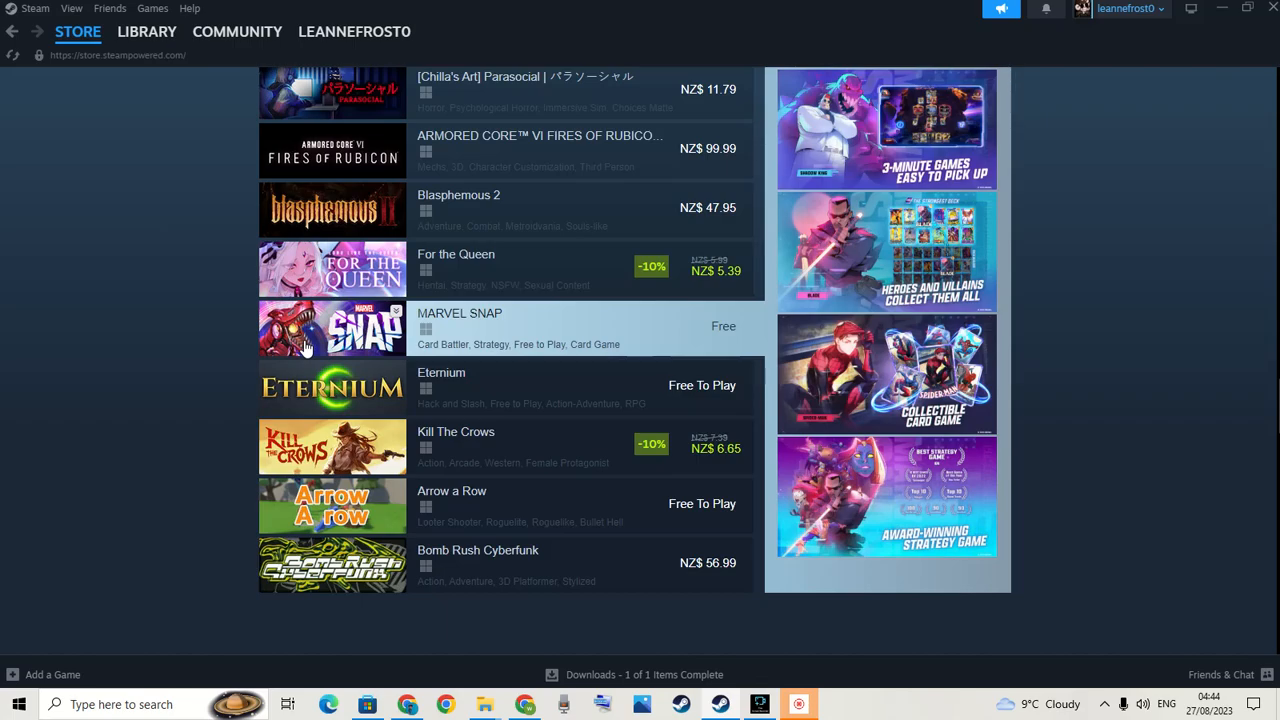
{"action": "scroll", "coordinate": [307, 346], "scroll_direction": "down", "scroll_amount": 1}
{"action": "scroll", "coordinate": [310, 335], "scroll_direction": "down", "scroll_amount": 3}
{"action": "scroll", "coordinate": [315, 325], "scroll_direction": "down", "scroll_amount": 3}
{"action": "scroll", "coordinate": [321, 312], "scroll_direction": "down", "scroll_amount": 3}
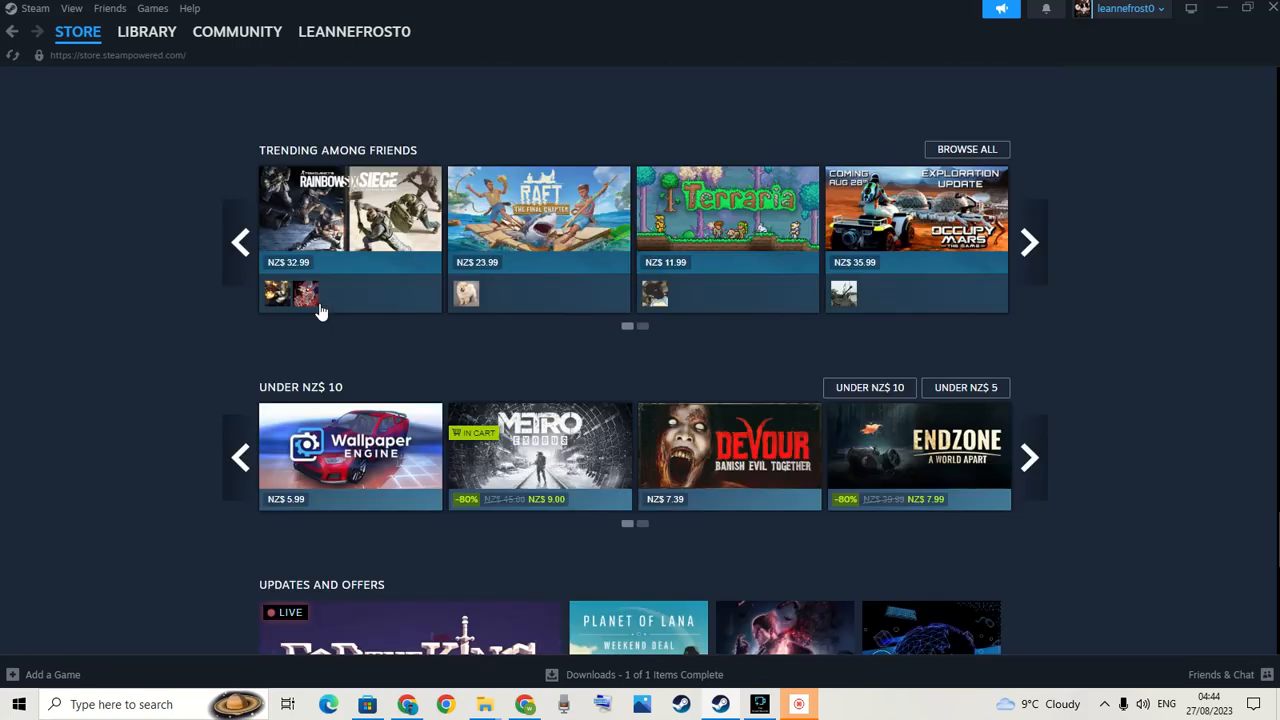
{"action": "scroll", "coordinate": [321, 312], "scroll_direction": "up", "scroll_amount": 4}
{"action": "scroll", "coordinate": [237, 334], "scroll_direction": "down", "scroll_amount": 4}
{"action": "scroll", "coordinate": [237, 334], "scroll_direction": "down", "scroll_amount": 5}
{"action": "scroll", "coordinate": [268, 335], "scroll_direction": "up", "scroll_amount": 3}
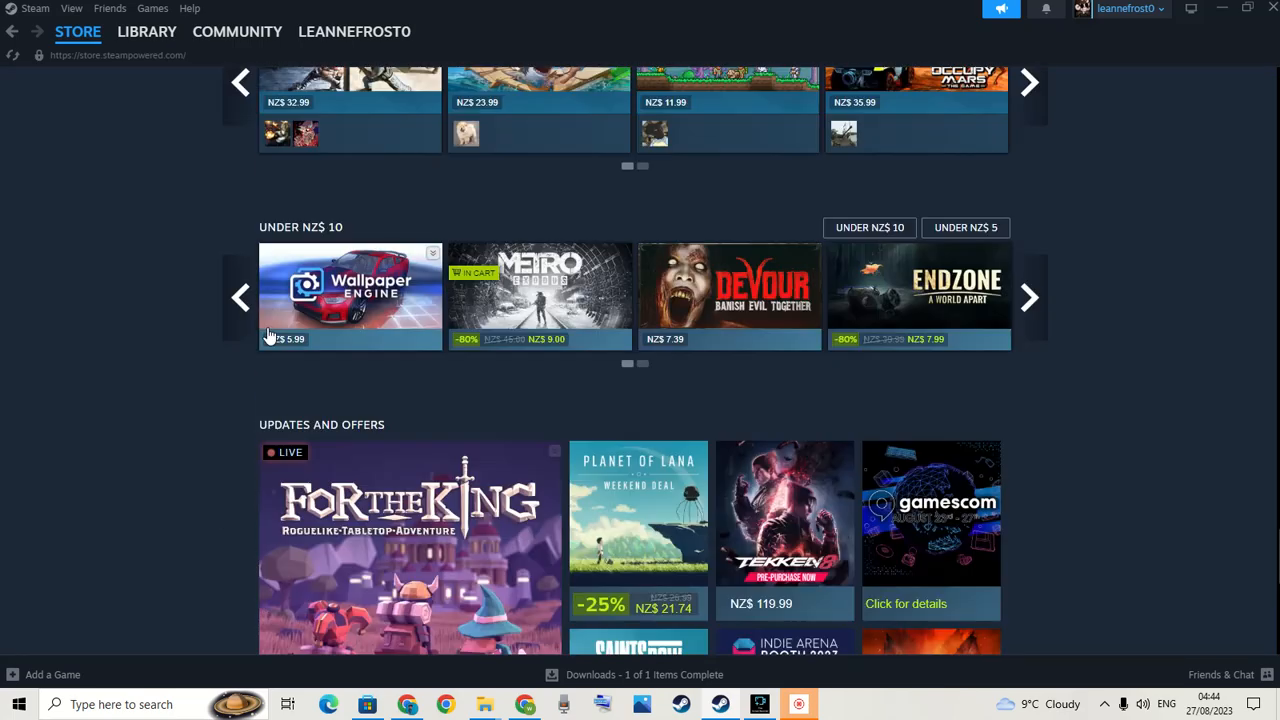
{"action": "scroll", "coordinate": [269, 339], "scroll_direction": "down", "scroll_amount": 4}
{"action": "scroll", "coordinate": [269, 339], "scroll_direction": "down", "scroll_amount": 3}
{"action": "scroll", "coordinate": [540, 514], "scroll_direction": "down", "scroll_amount": 4}
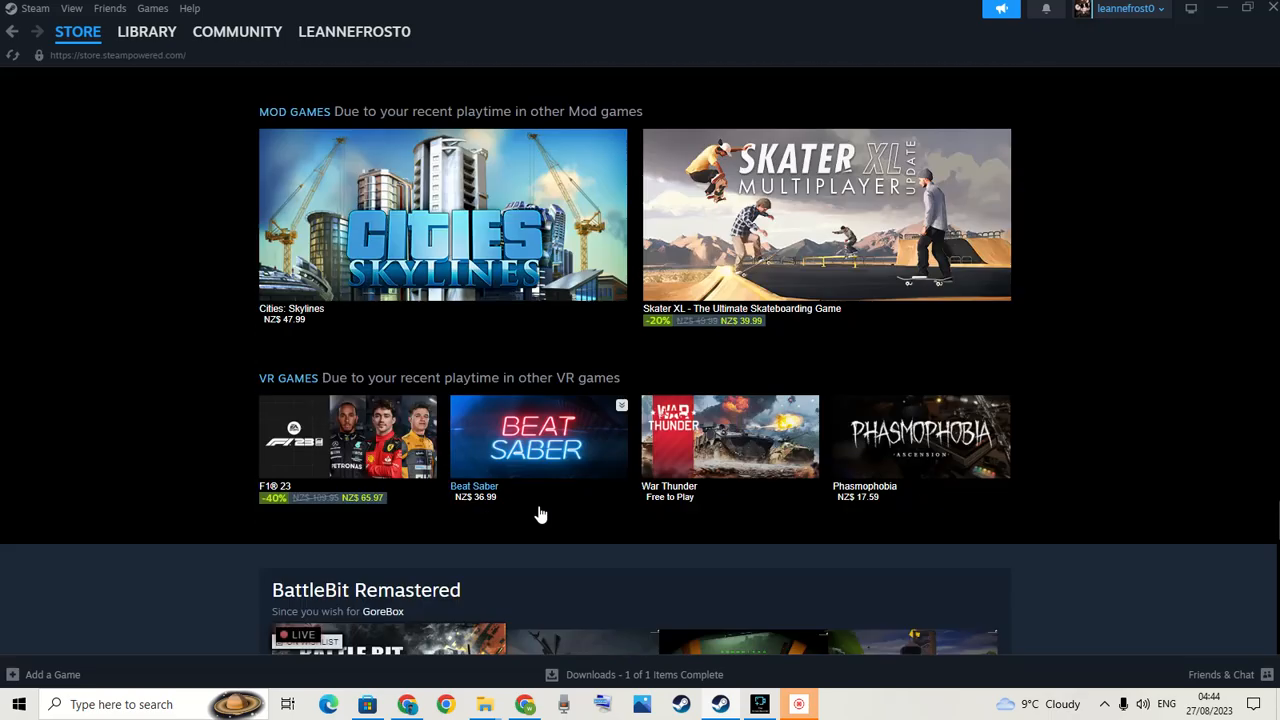
{"action": "scroll", "coordinate": [540, 514], "scroll_direction": "down", "scroll_amount": 4}
{"action": "left_click", "coordinate": [525, 704]}
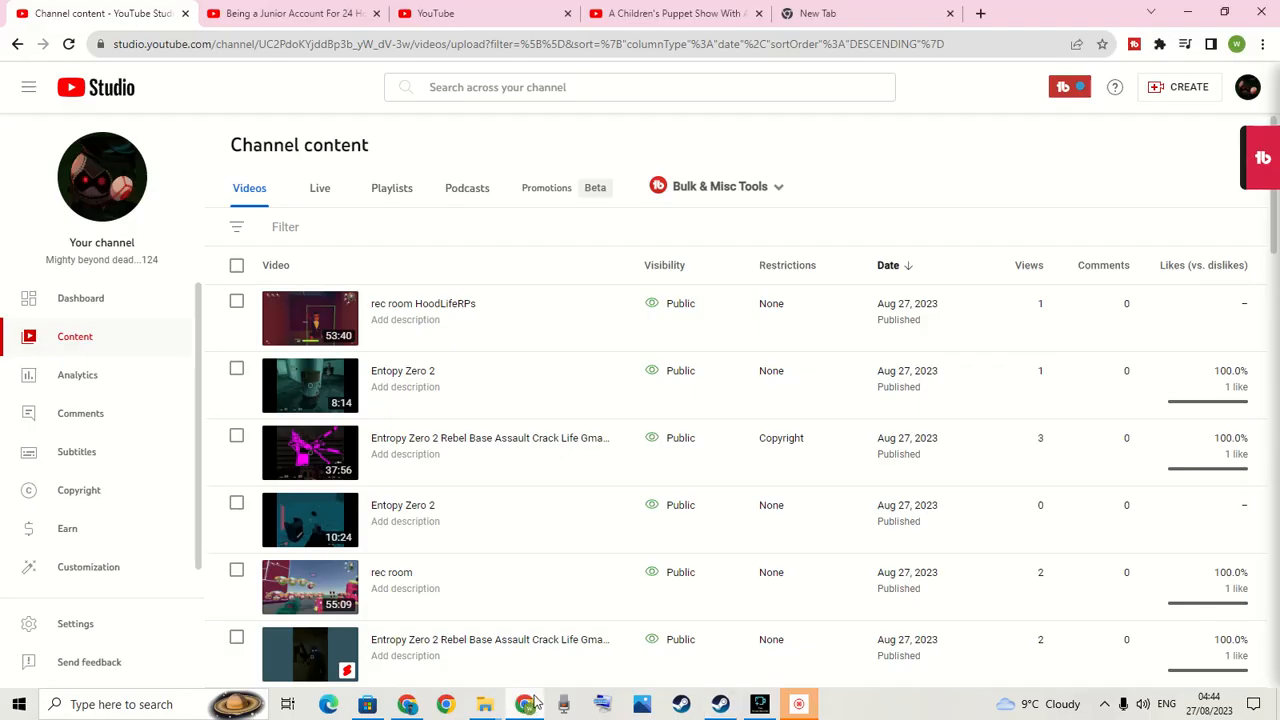
{"action": "scroll", "coordinate": [400, 420], "scroll_direction": "down", "scroll_amount": 2}
Show the channel's comments filtered to those held for review.
{"action": "left_click", "coordinate": [78, 424]}
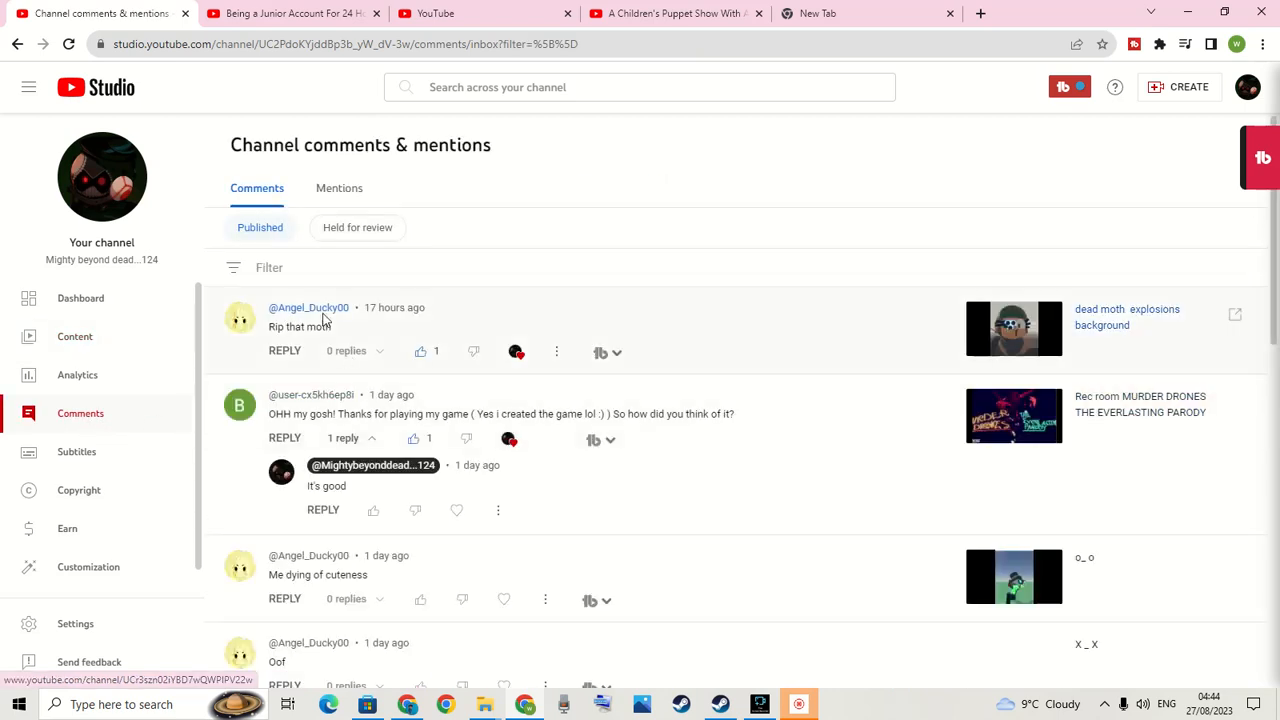
{"action": "left_click", "coordinate": [335, 228]}
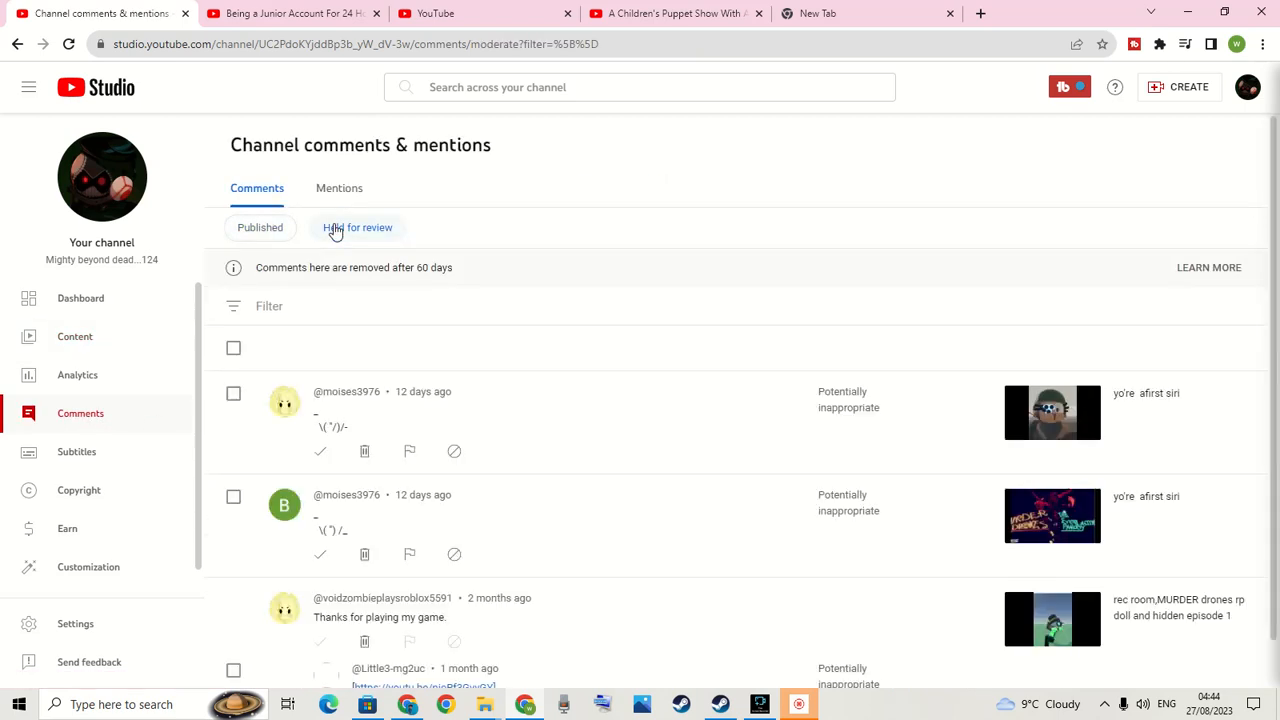
{"action": "scroll", "coordinate": [620, 405], "scroll_direction": "down", "scroll_amount": 1}
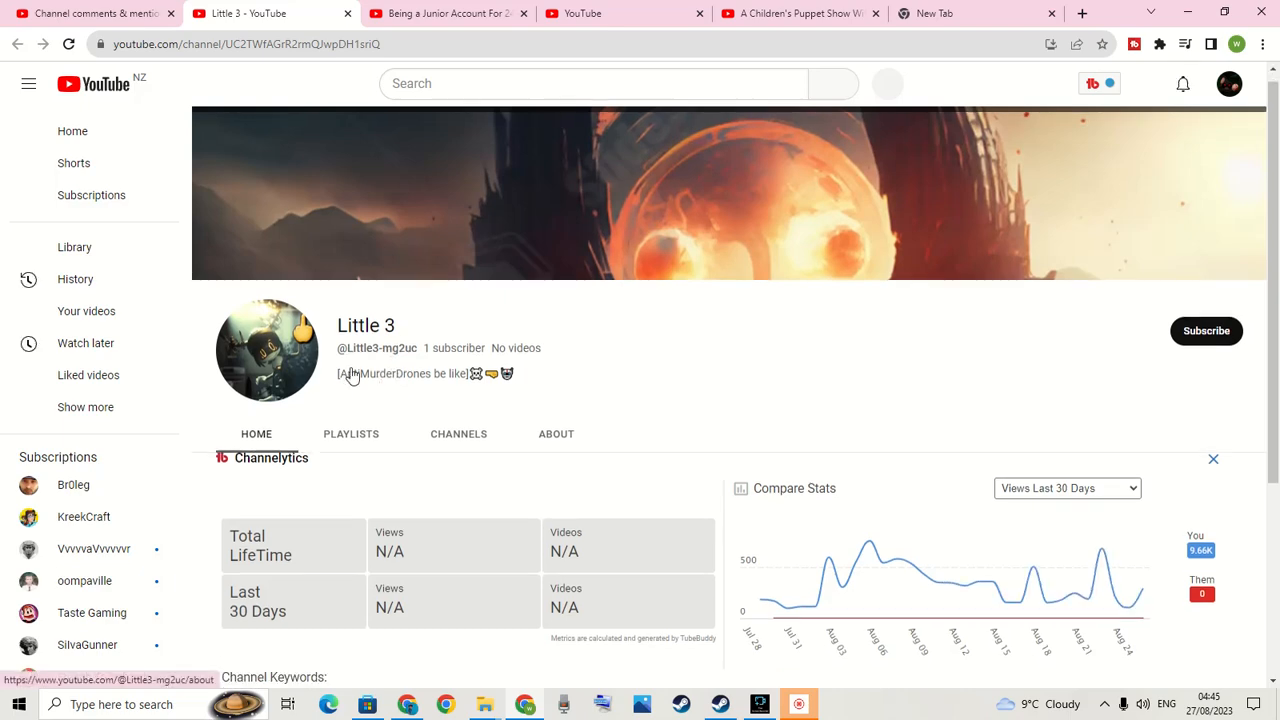
{"action": "scroll", "coordinate": [360, 360], "scroll_direction": "down", "scroll_amount": 3}
{"action": "scroll", "coordinate": [383, 343], "scroll_direction": "up", "scroll_amount": 3}
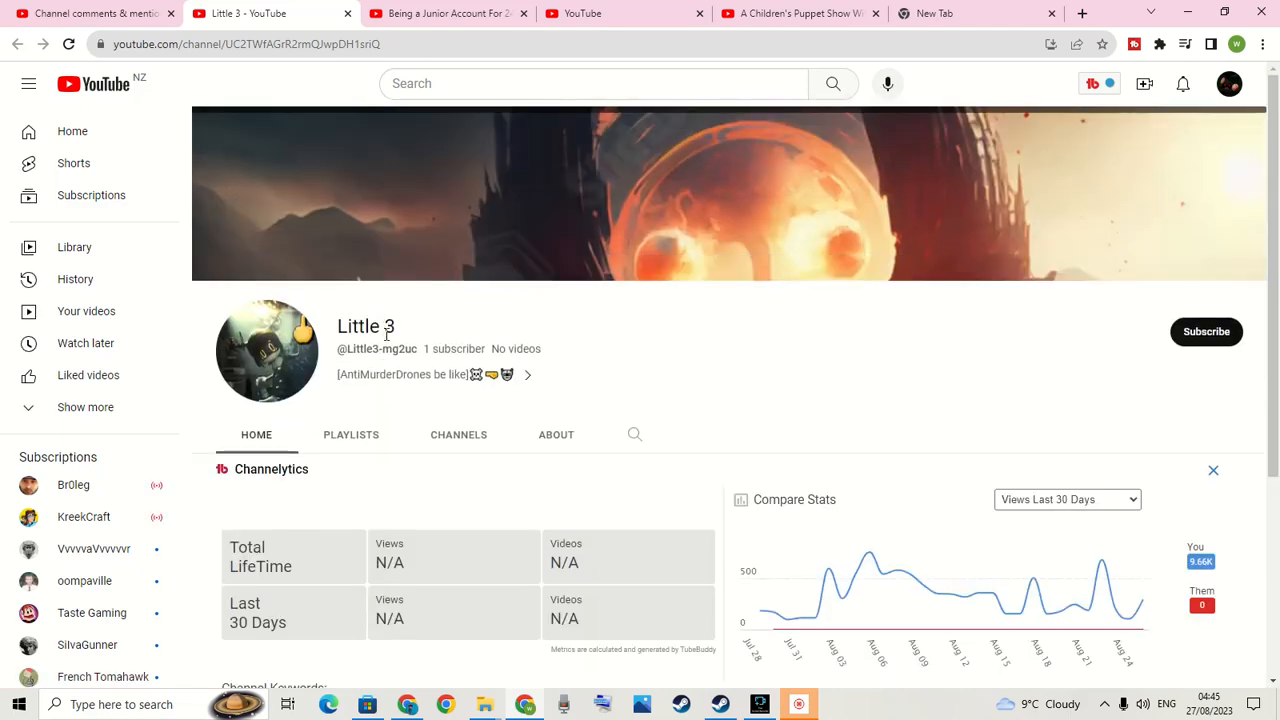
Return from Little 3's channel to Studio comments and switch the filter to Published.
{"action": "left_click", "coordinate": [42, 10]}
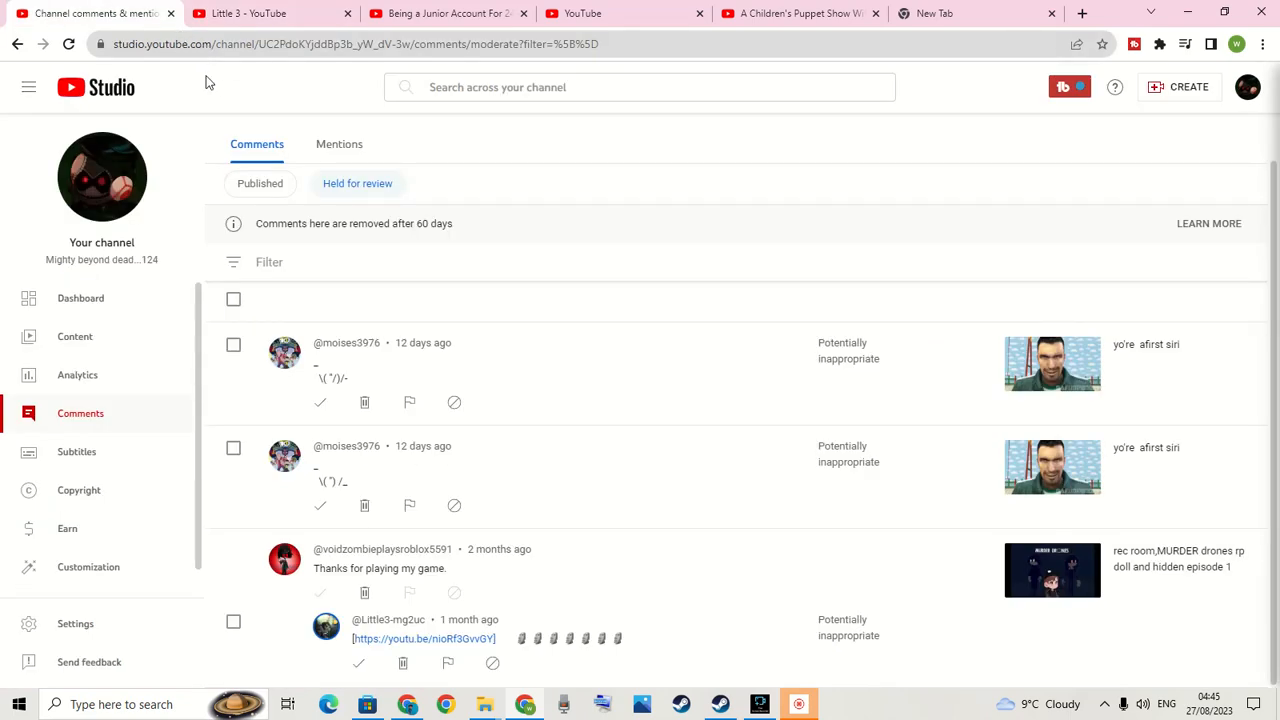
{"action": "left_click", "coordinate": [270, 10]}
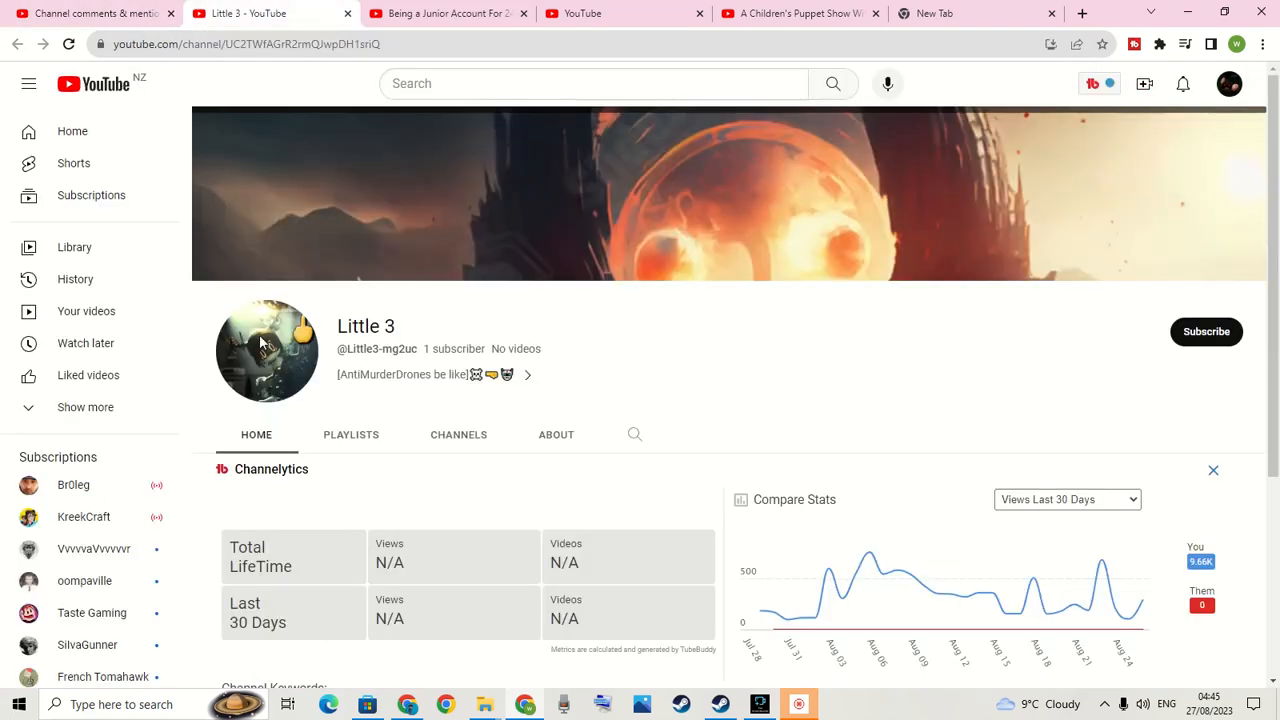
{"action": "left_click", "coordinate": [100, 13]}
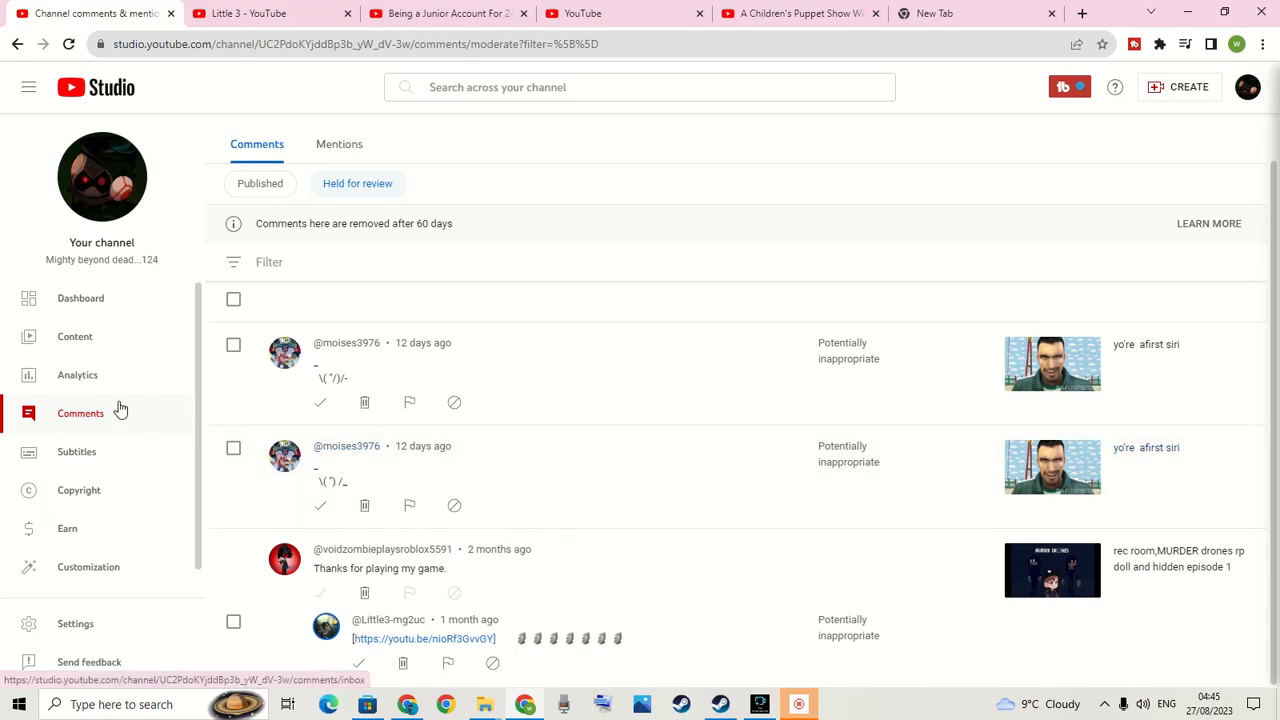
{"action": "left_click", "coordinate": [252, 186]}
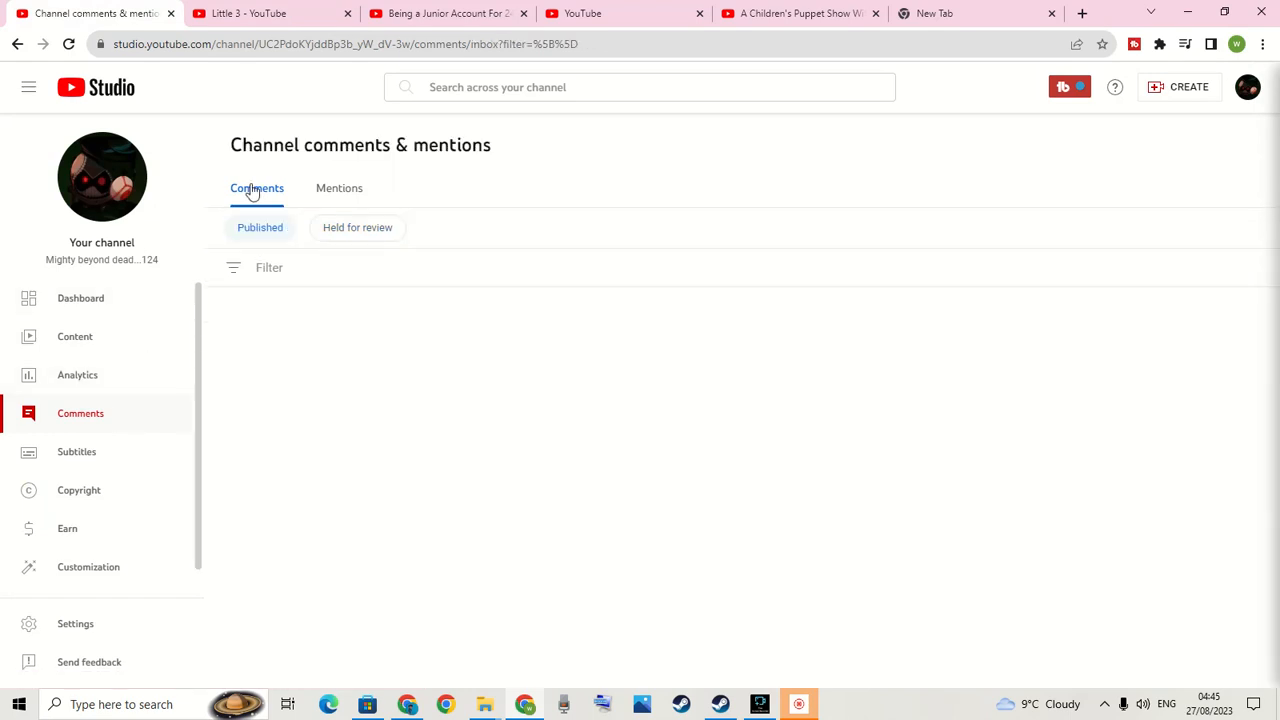
Like and heart the "don't Quit" comment and the crying-emoji comment, then go to the dashboard.
{"action": "left_click", "coordinate": [347, 14]}
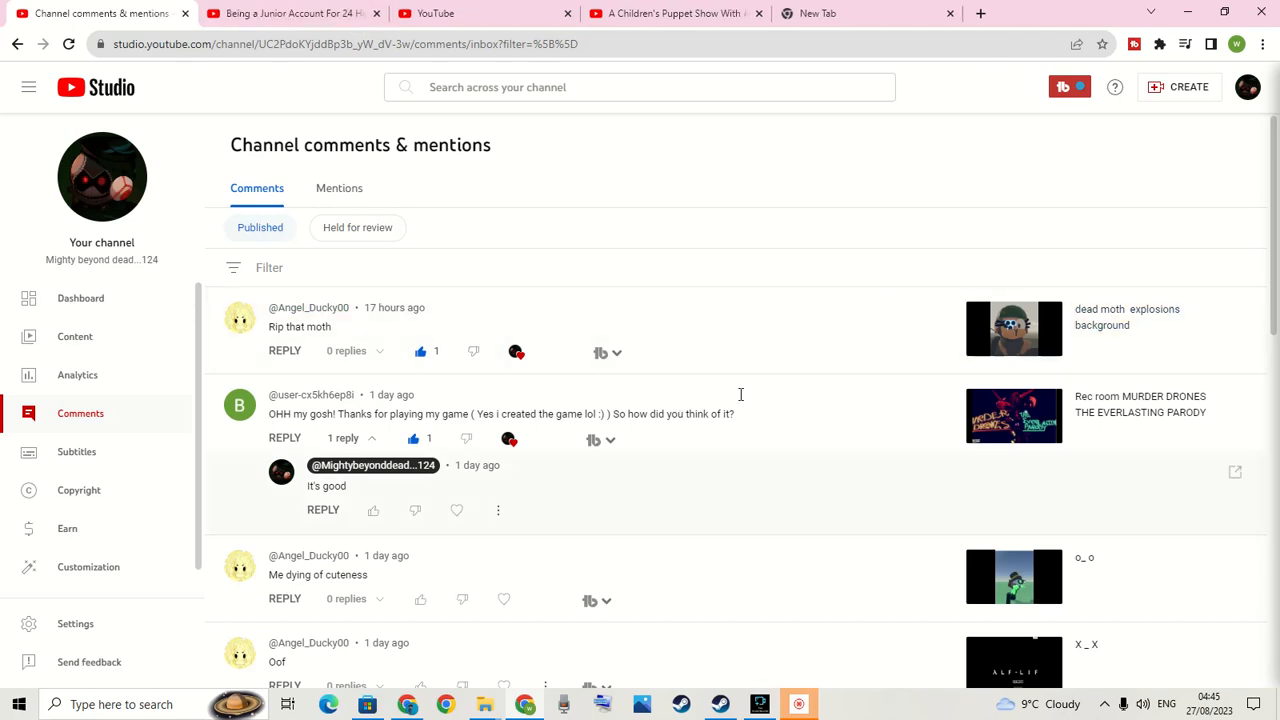
{"action": "scroll", "coordinate": [782, 167], "scroll_direction": "down", "scroll_amount": 5}
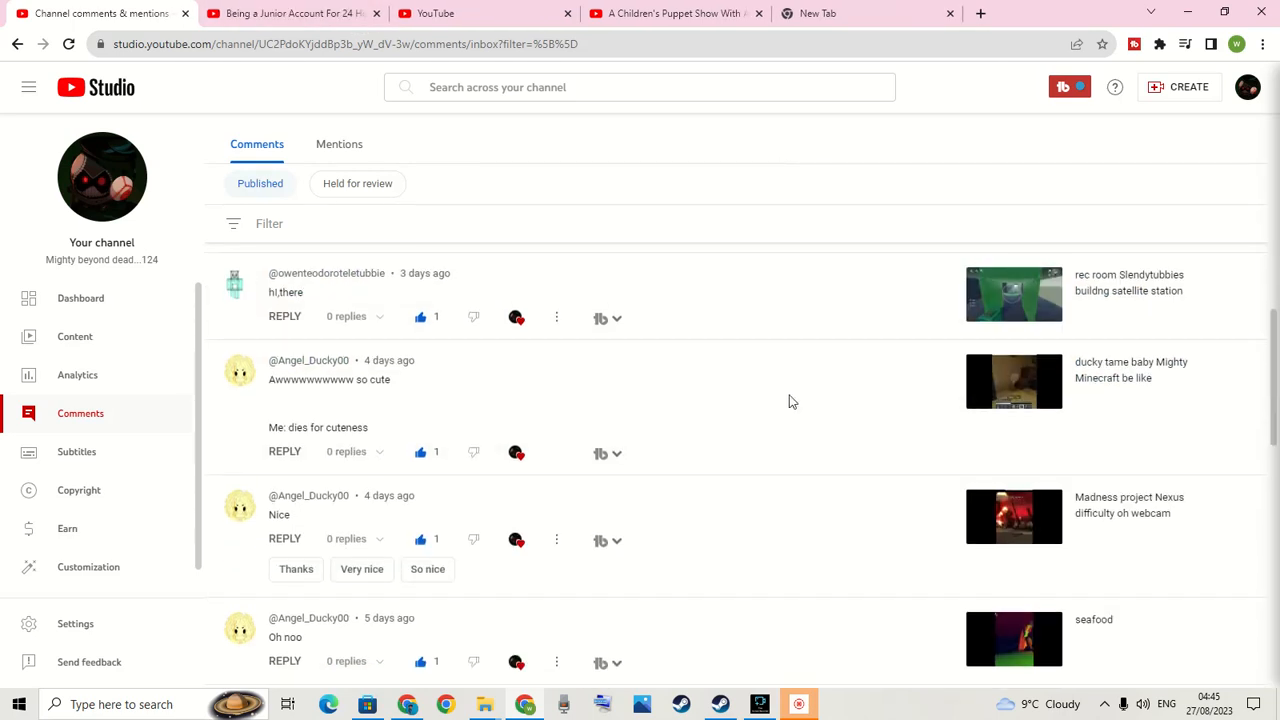
{"action": "scroll", "coordinate": [791, 400], "scroll_direction": "down", "scroll_amount": 5}
{"action": "scroll", "coordinate": [796, 406], "scroll_direction": "down", "scroll_amount": 1}
{"action": "scroll", "coordinate": [796, 406], "scroll_direction": "down", "scroll_amount": 2}
{"action": "scroll", "coordinate": [786, 423], "scroll_direction": "down", "scroll_amount": 2}
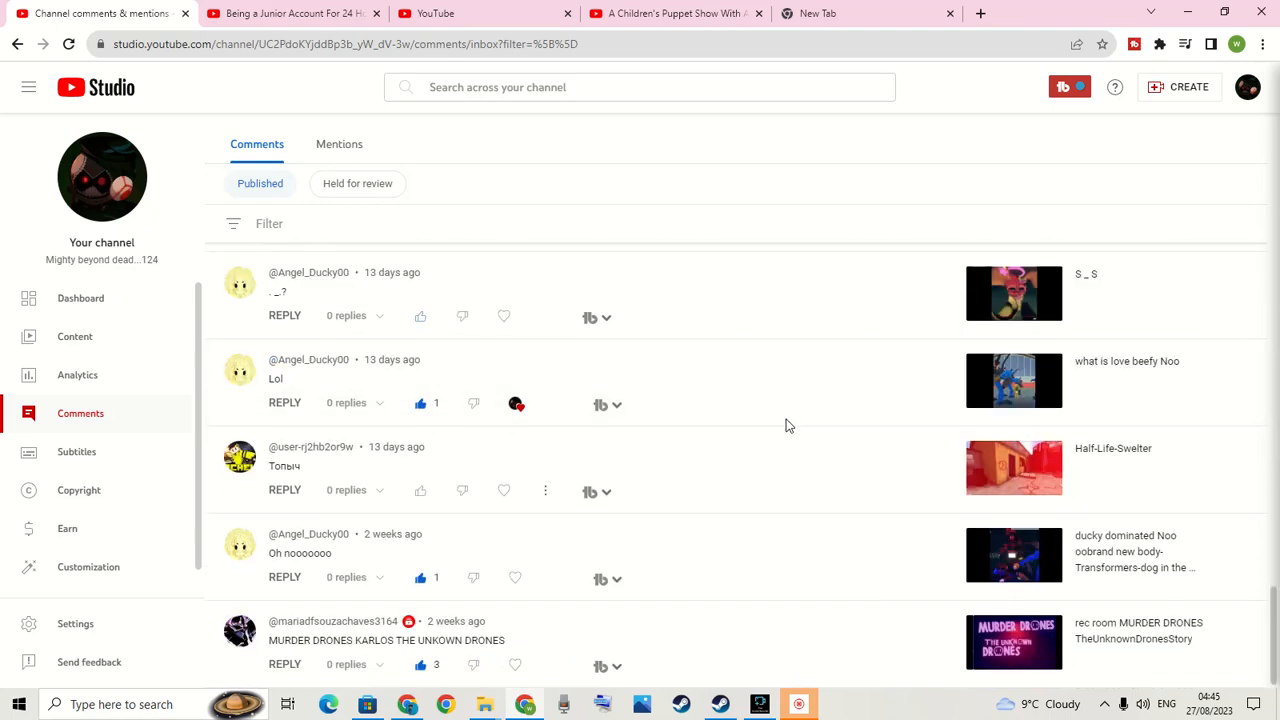
{"action": "scroll", "coordinate": [785, 425], "scroll_direction": "down", "scroll_amount": 3}
{"action": "scroll", "coordinate": [786, 432], "scroll_direction": "down", "scroll_amount": 4}
{"action": "scroll", "coordinate": [788, 432], "scroll_direction": "down", "scroll_amount": 3}
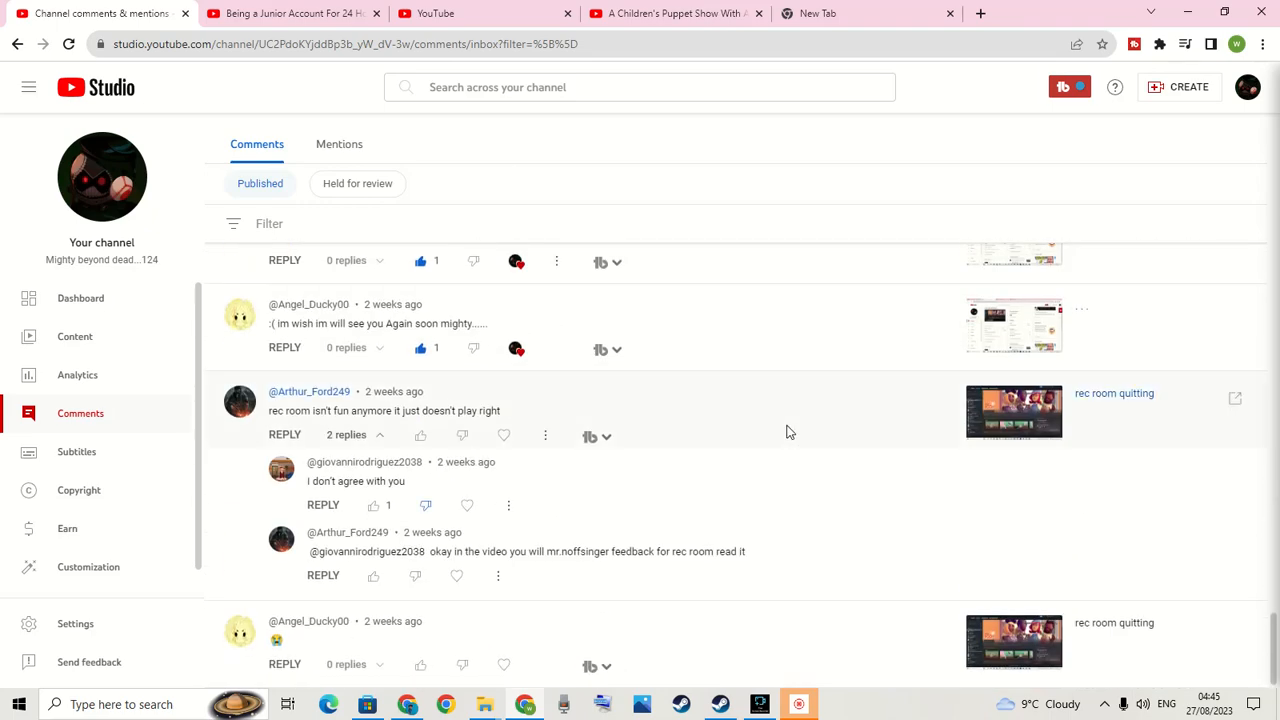
{"action": "scroll", "coordinate": [794, 437], "scroll_direction": "down", "scroll_amount": 4}
{"action": "scroll", "coordinate": [617, 503], "scroll_direction": "up", "scroll_amount": 2}
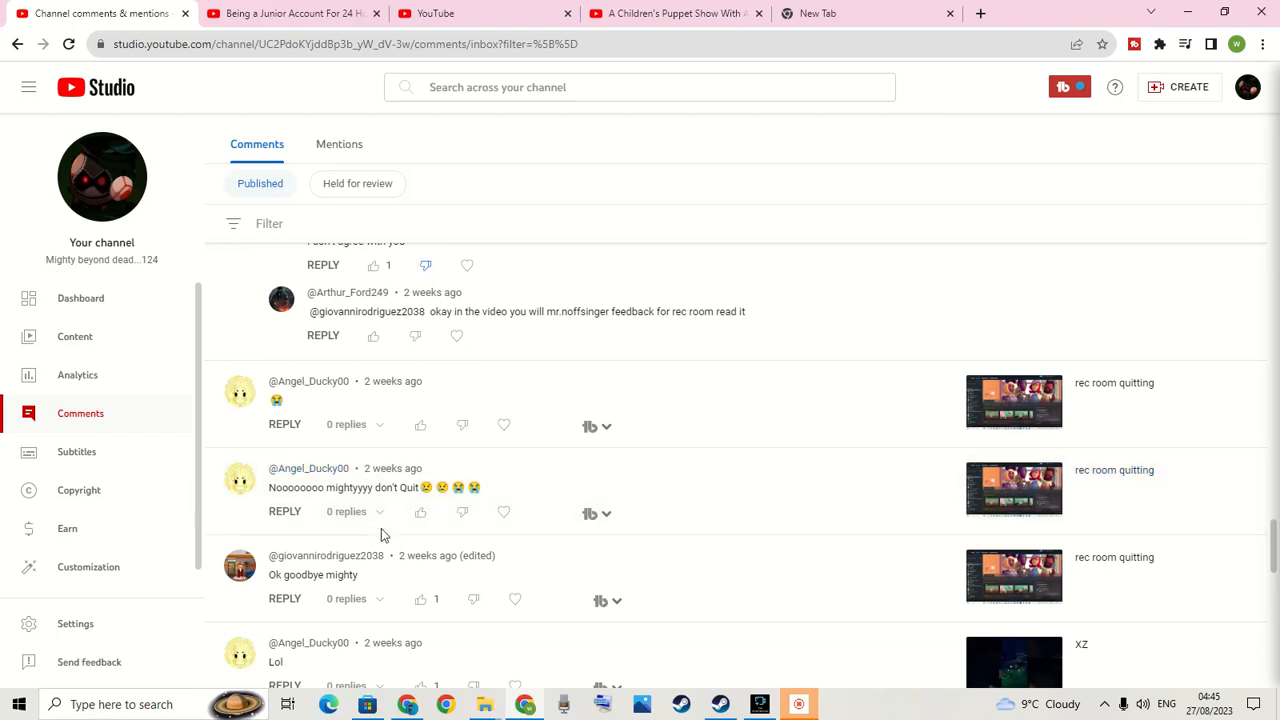
{"action": "left_click", "coordinate": [420, 511]}
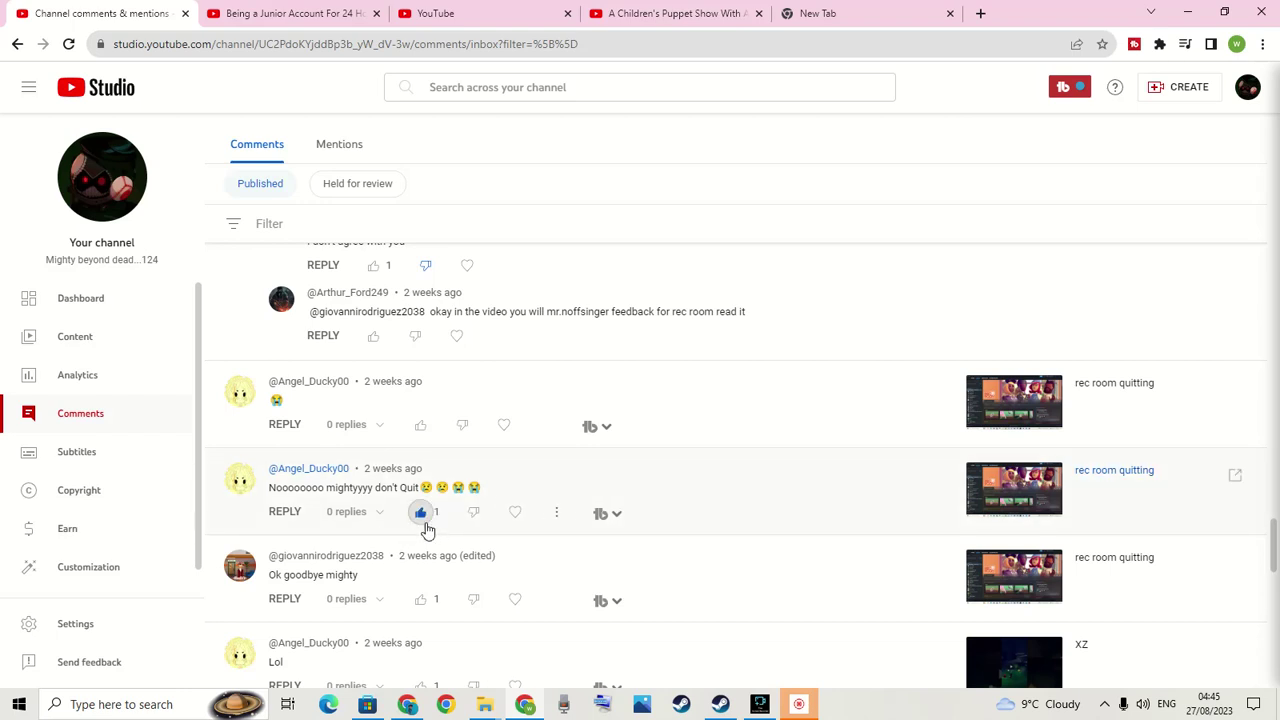
{"action": "left_click", "coordinate": [514, 513]}
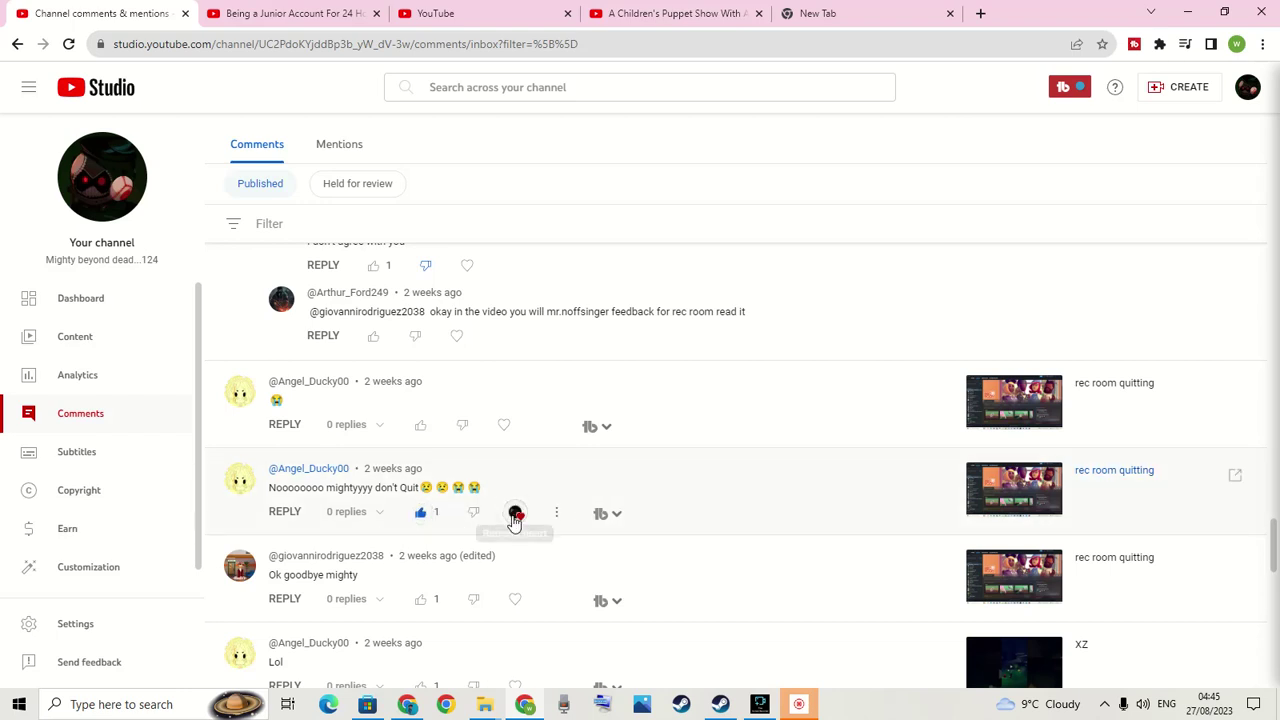
{"action": "left_click", "coordinate": [420, 426]}
{"action": "left_click", "coordinate": [514, 426]}
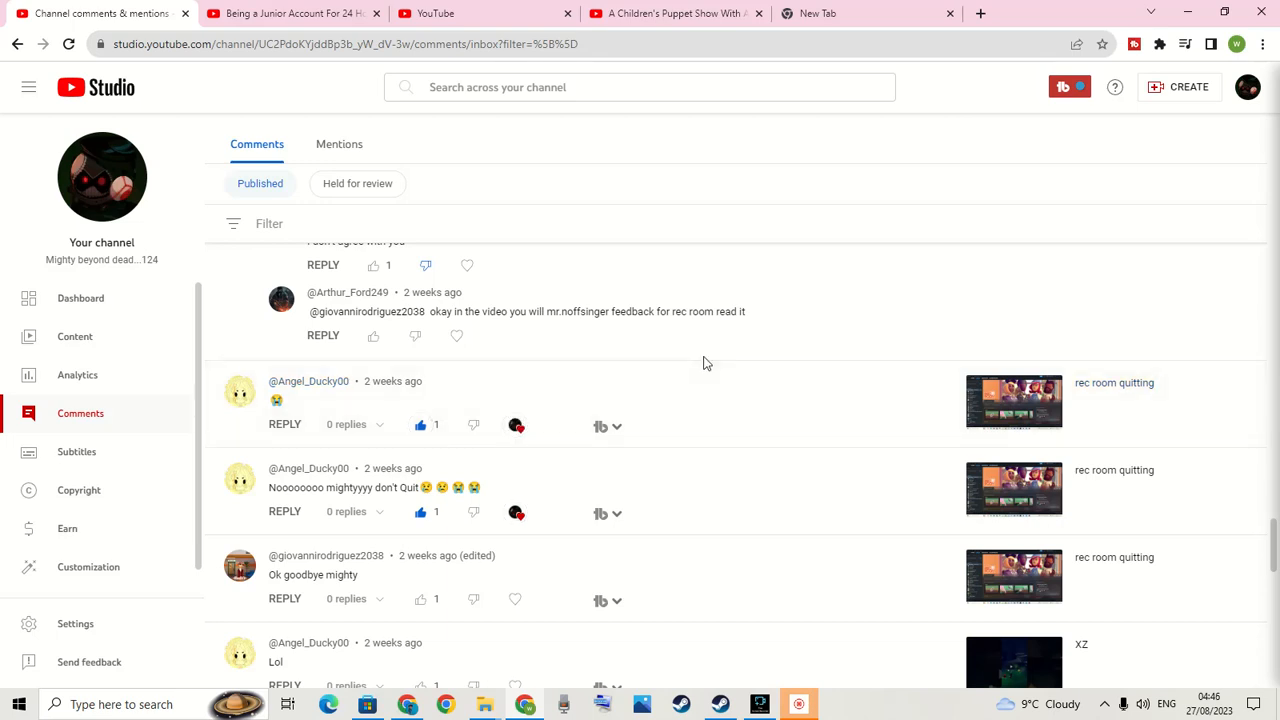
{"action": "scroll", "coordinate": [703, 363], "scroll_direction": "up", "scroll_amount": 2}
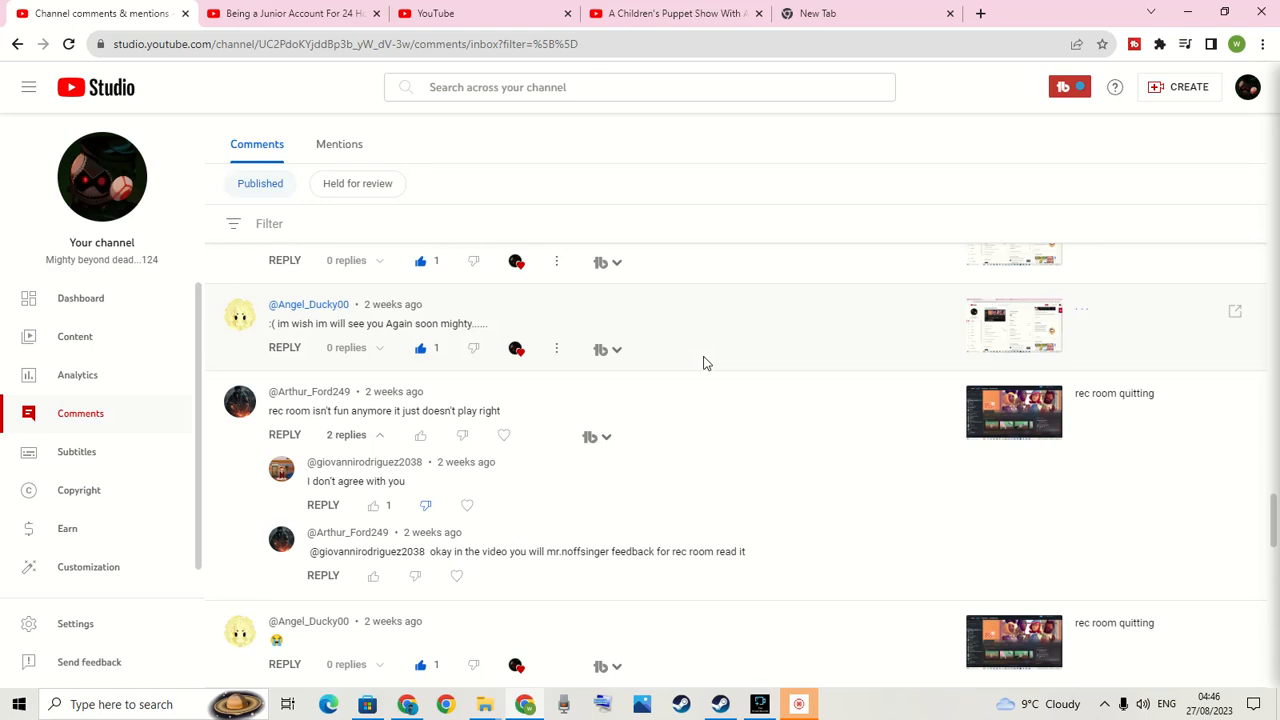
{"action": "scroll", "coordinate": [703, 363], "scroll_direction": "up", "scroll_amount": 1}
{"action": "scroll", "coordinate": [703, 363], "scroll_direction": "up", "scroll_amount": 1}
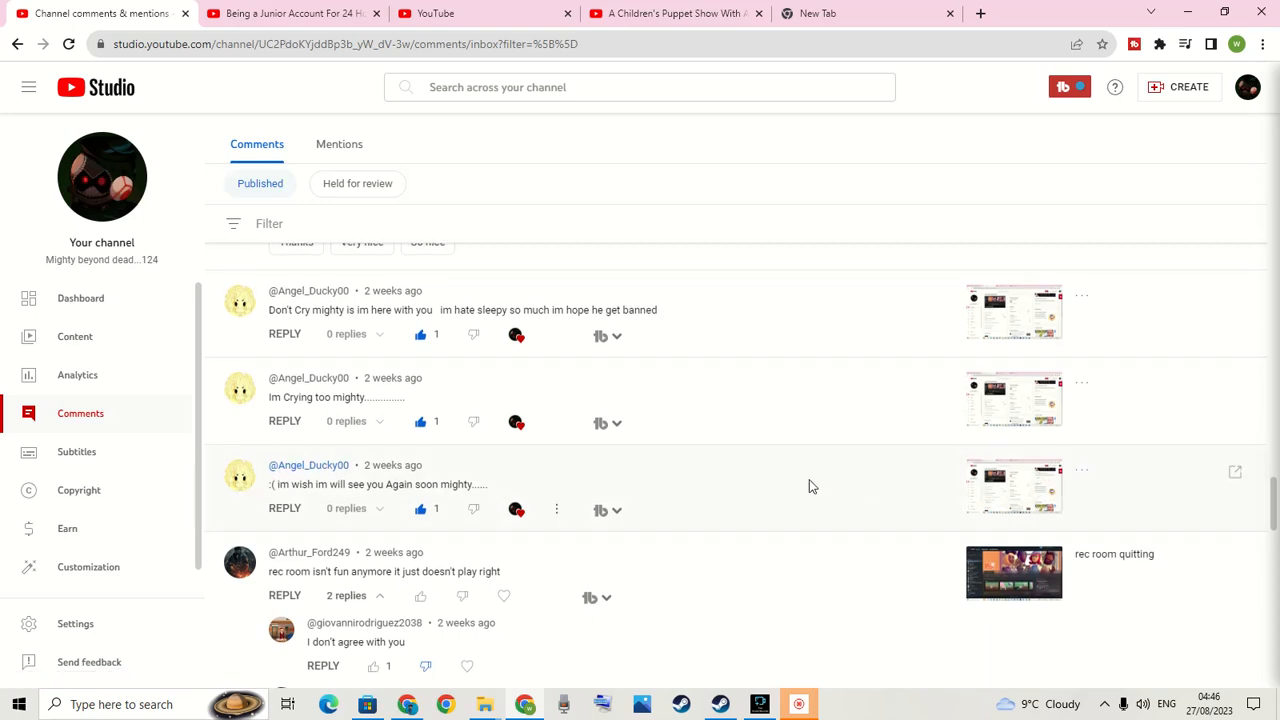
{"action": "scroll", "coordinate": [809, 484], "scroll_direction": "up", "scroll_amount": 1}
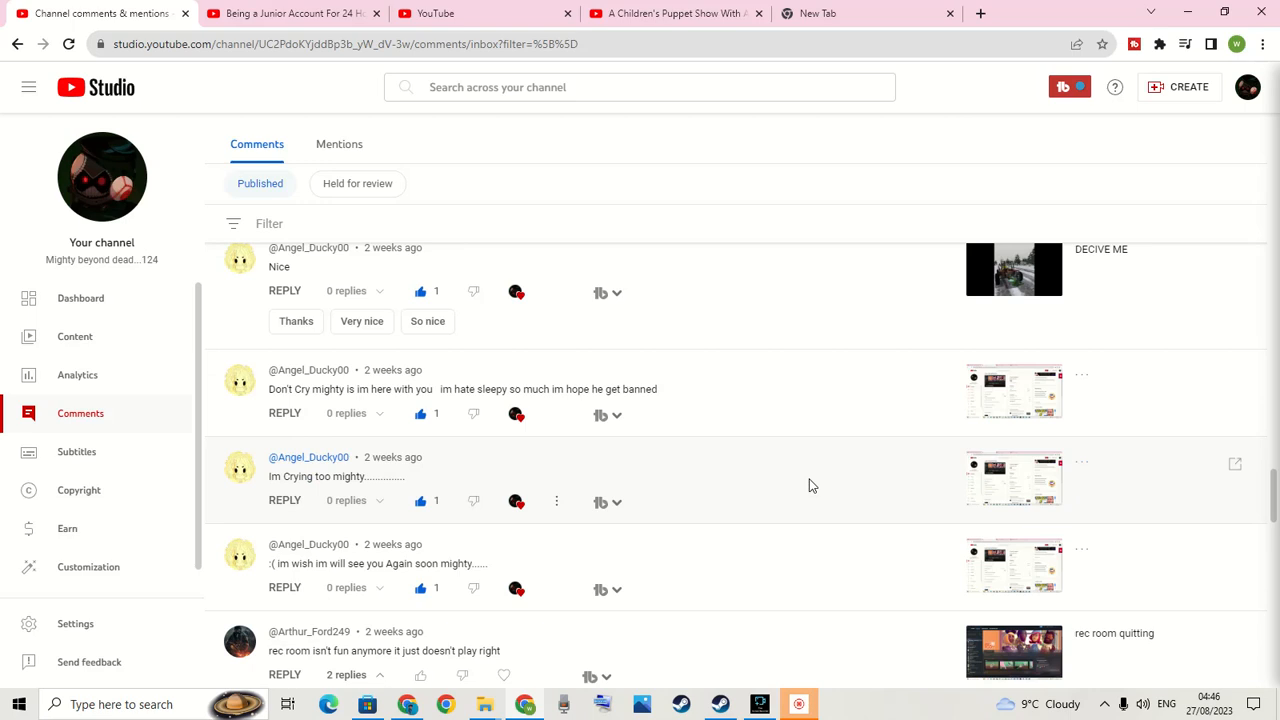
{"action": "scroll", "coordinate": [820, 483], "scroll_direction": "down", "scroll_amount": 4}
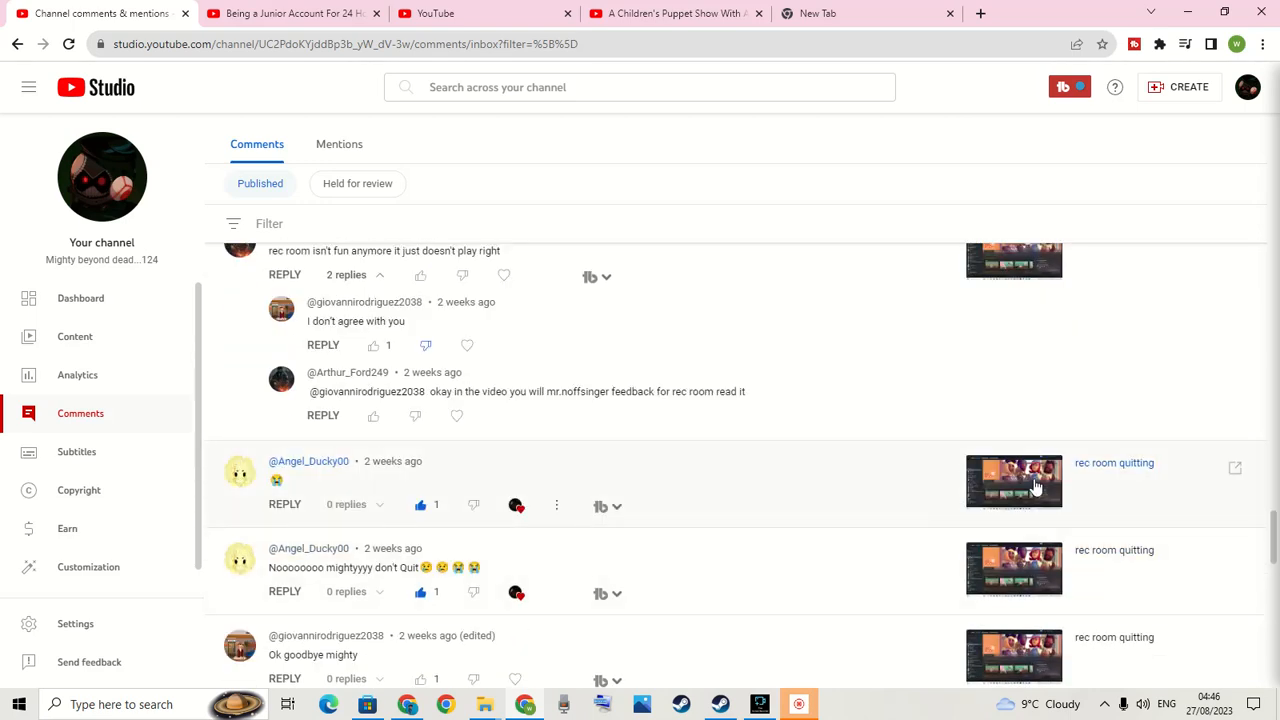
{"action": "scroll", "coordinate": [735, 443], "scroll_direction": "up", "scroll_amount": 4}
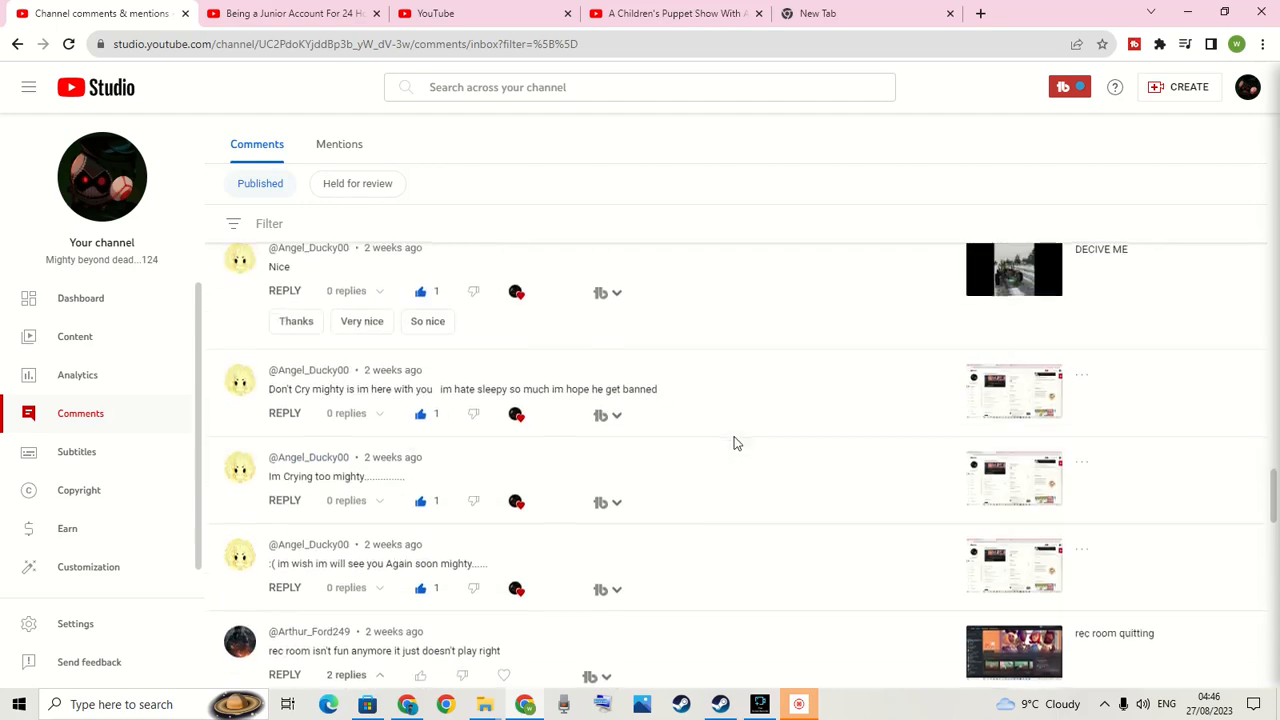
{"action": "scroll", "coordinate": [735, 443], "scroll_direction": "up", "scroll_amount": 3}
{"action": "scroll", "coordinate": [735, 443], "scroll_direction": "up", "scroll_amount": 2}
{"action": "scroll", "coordinate": [735, 443], "scroll_direction": "up", "scroll_amount": 3}
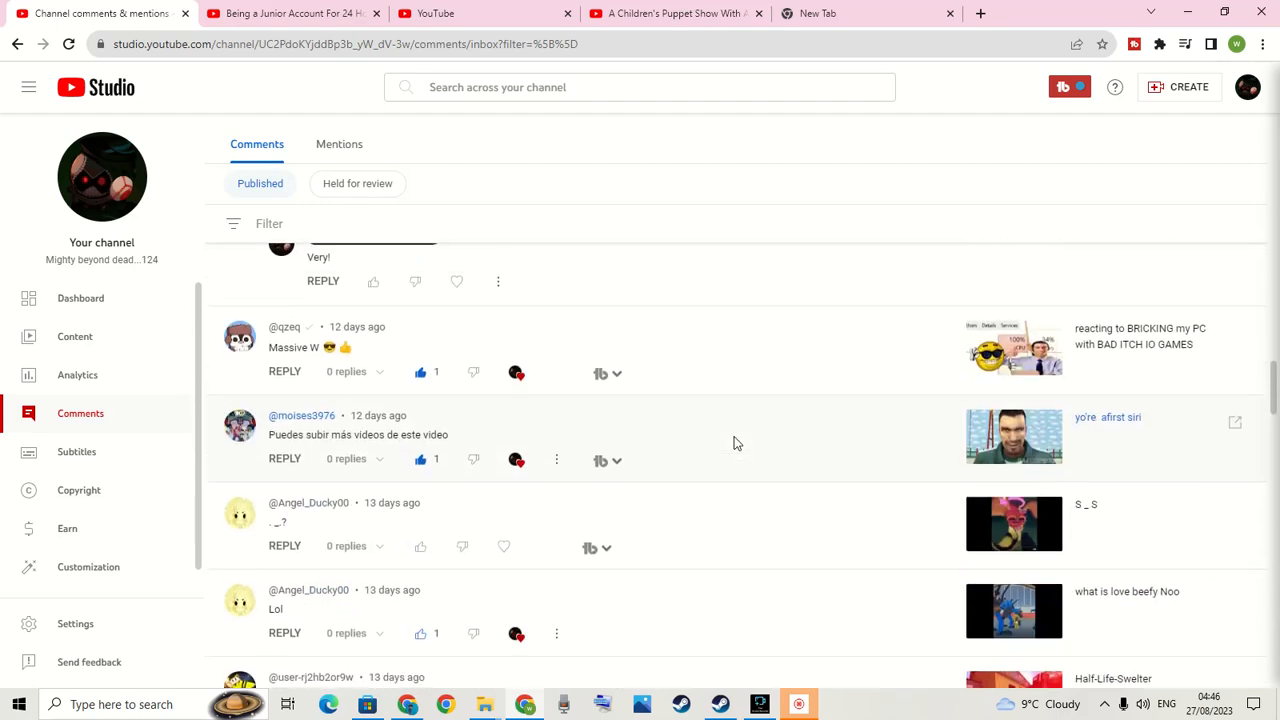
{"action": "scroll", "coordinate": [735, 443], "scroll_direction": "up", "scroll_amount": 3}
{"action": "scroll", "coordinate": [731, 447], "scroll_direction": "down", "scroll_amount": 3}
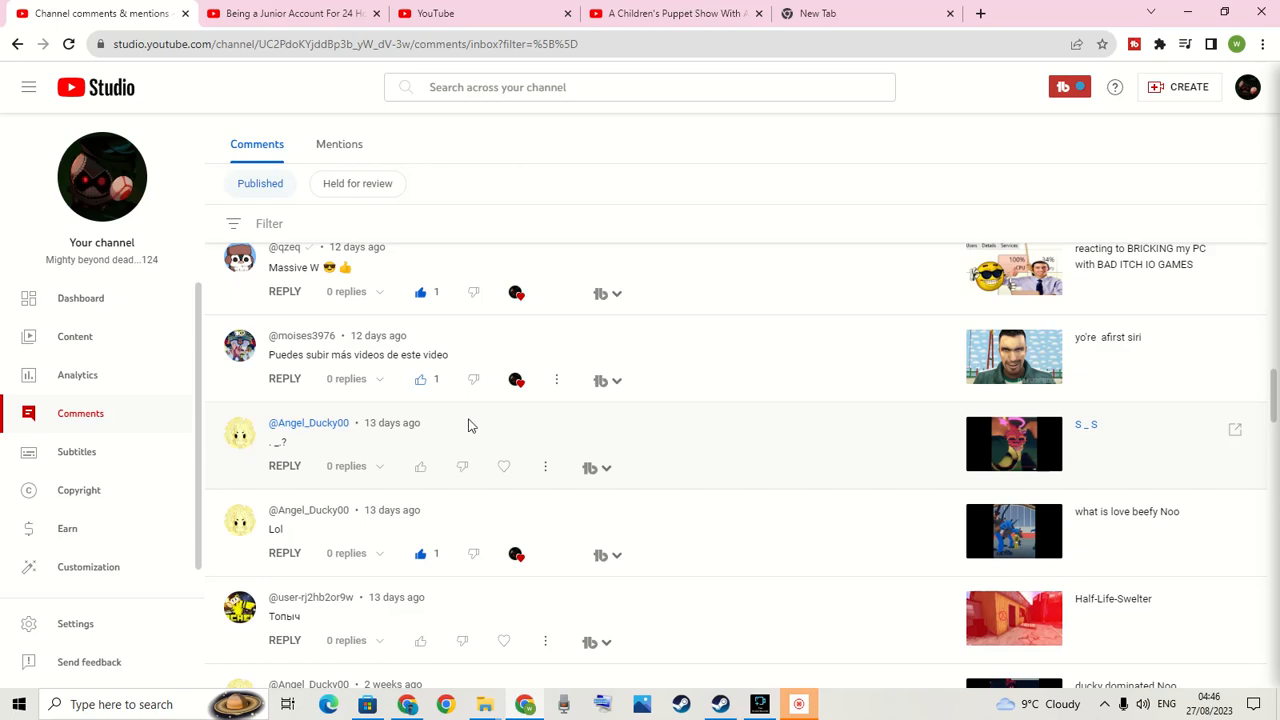
{"action": "left_click", "coordinate": [106, 296]}
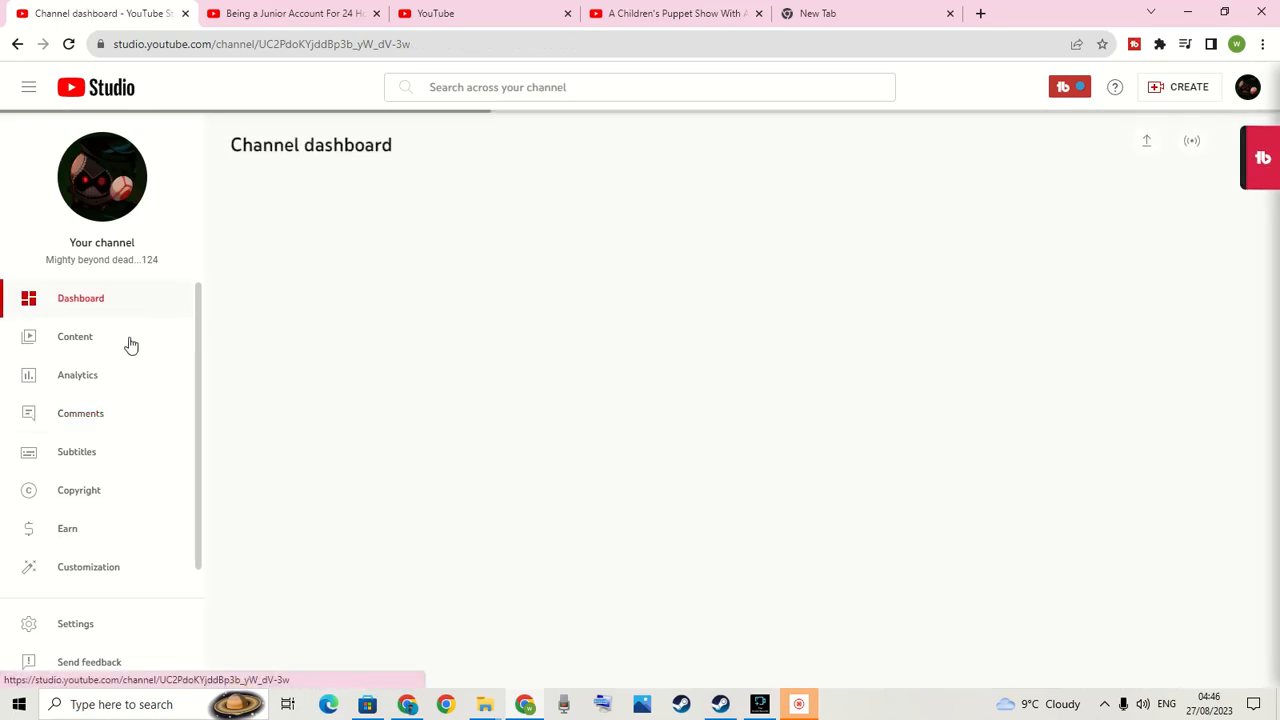
{"action": "scroll", "coordinate": [385, 413], "scroll_direction": "down", "scroll_amount": 4}
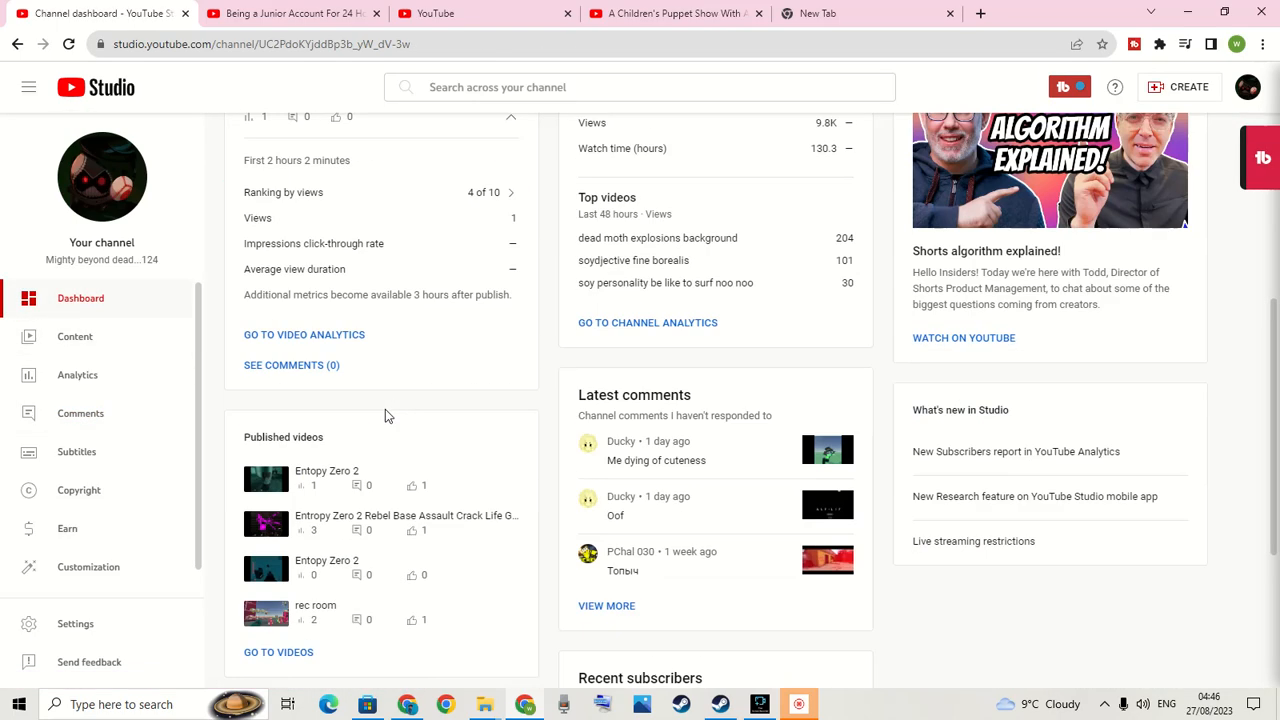
{"action": "scroll", "coordinate": [385, 416], "scroll_direction": "down", "scroll_amount": 2}
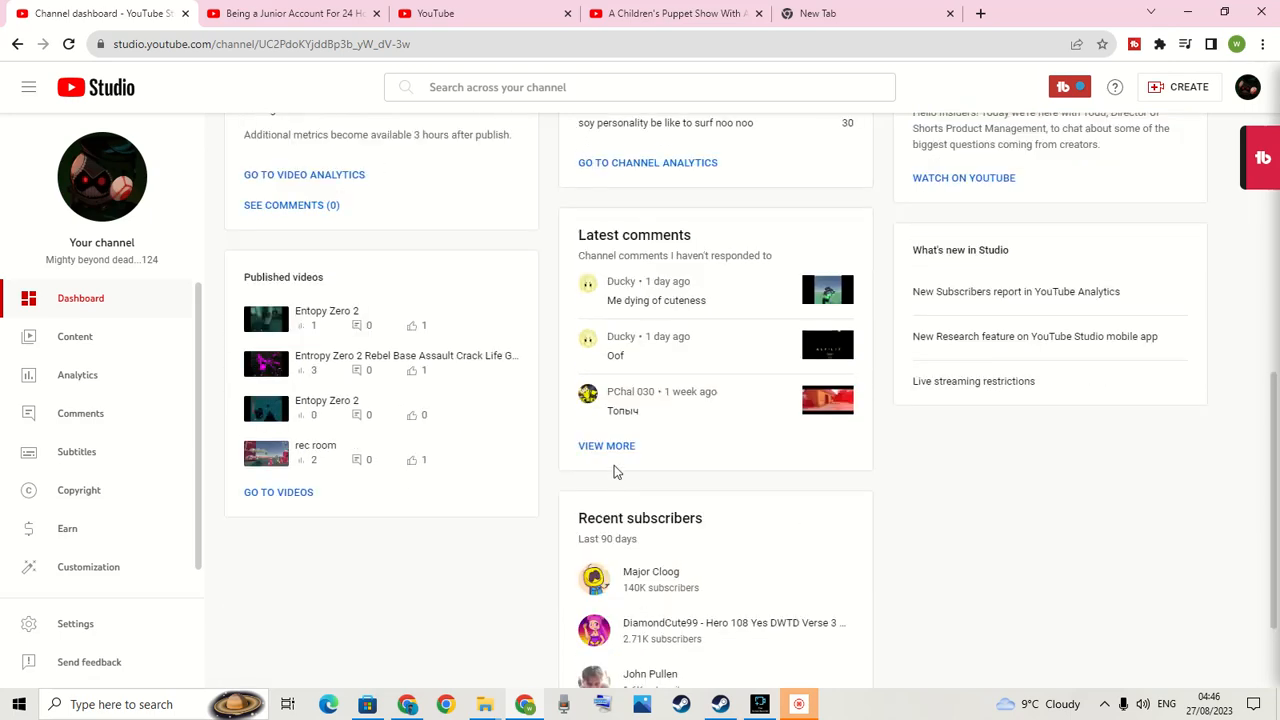
Show all comments still awaiting a response via the dashboard's Latest comments section.
{"action": "left_click", "coordinate": [612, 447]}
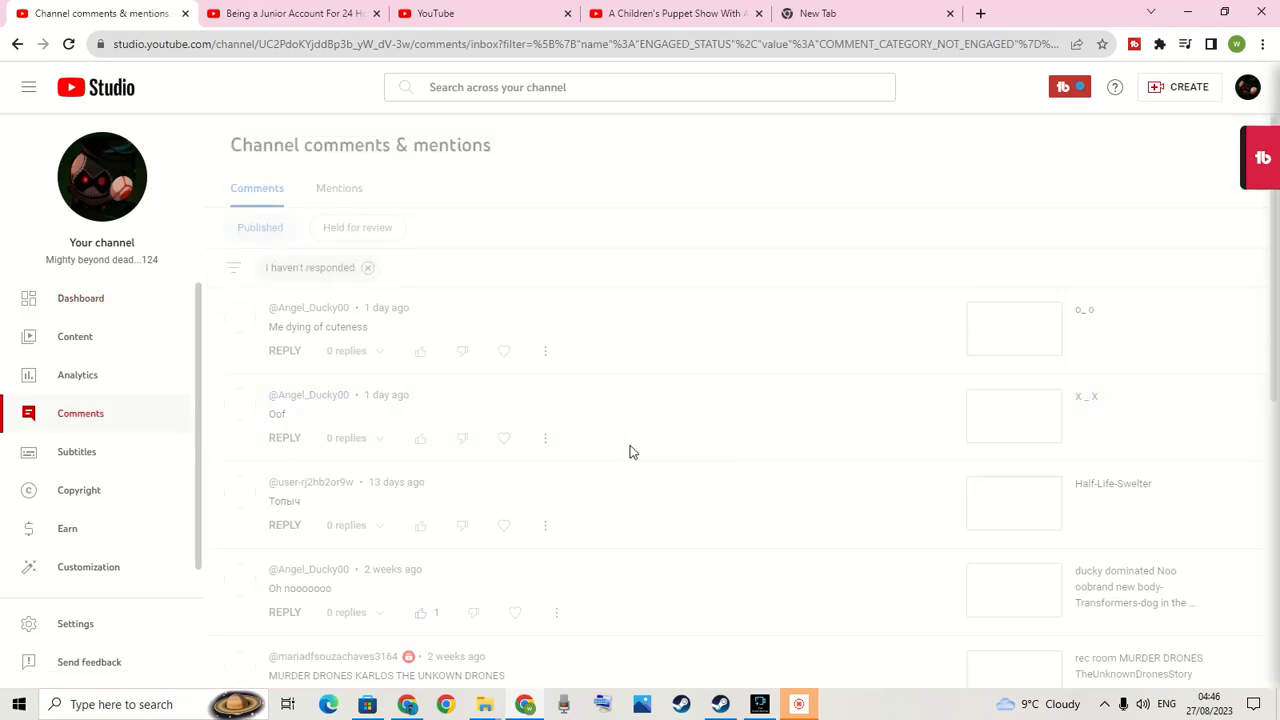
Remove the "I haven't responded" filter to see every comment, then return to the dashboard.
{"action": "left_click", "coordinate": [368, 267]}
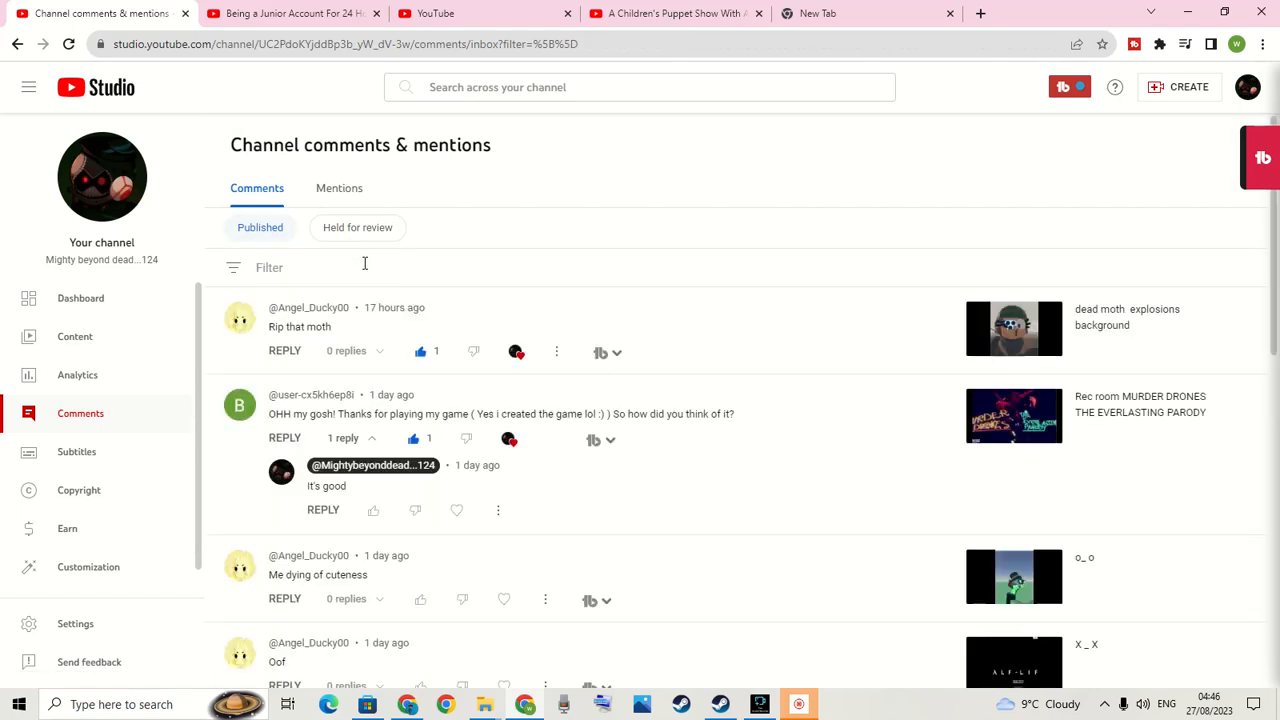
{"action": "scroll", "coordinate": [380, 310], "scroll_direction": "down", "scroll_amount": 3}
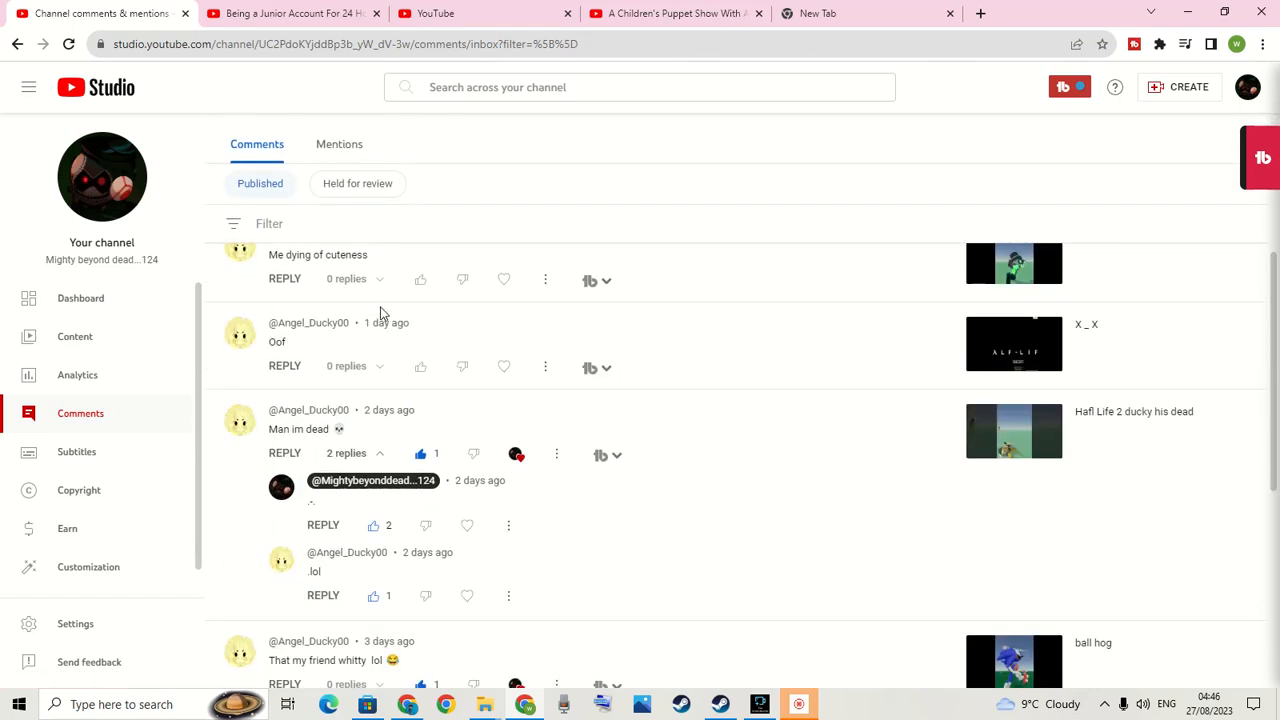
{"action": "scroll", "coordinate": [380, 318], "scroll_direction": "down", "scroll_amount": 3}
{"action": "scroll", "coordinate": [340, 358], "scroll_direction": "down", "scroll_amount": 3}
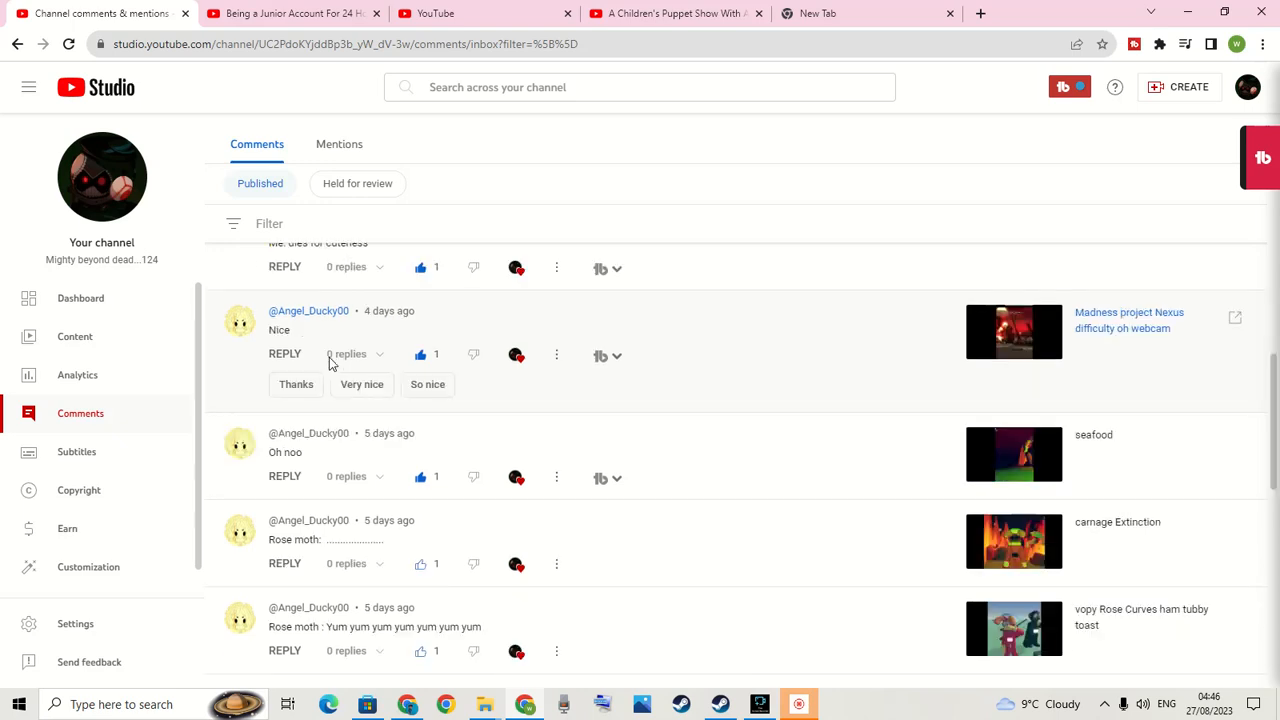
{"action": "left_click", "coordinate": [297, 8]}
{"action": "left_click", "coordinate": [158, 9]}
{"action": "left_click", "coordinate": [110, 301]}
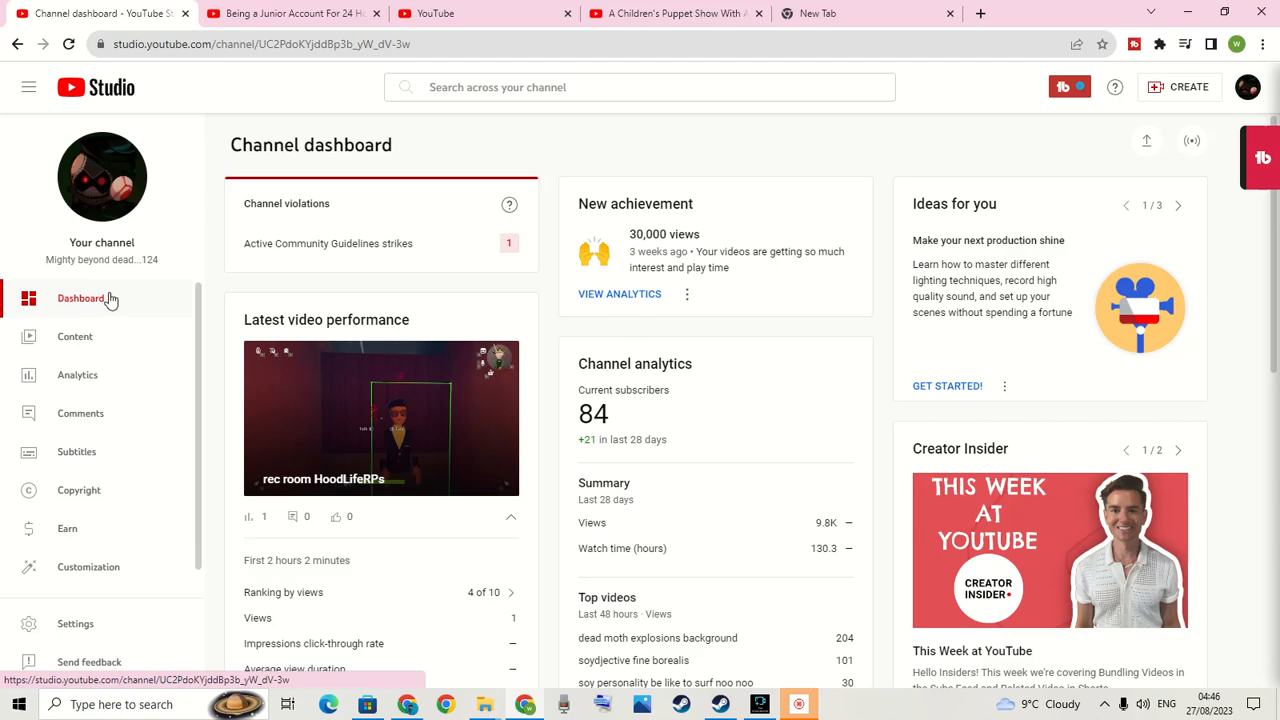
Browse the YouTube home feed, return to the Studio dashboard and bring up the Fine Screen Recorder controls.
{"action": "left_click", "coordinate": [263, 15]}
{"action": "left_click", "coordinate": [480, 13]}
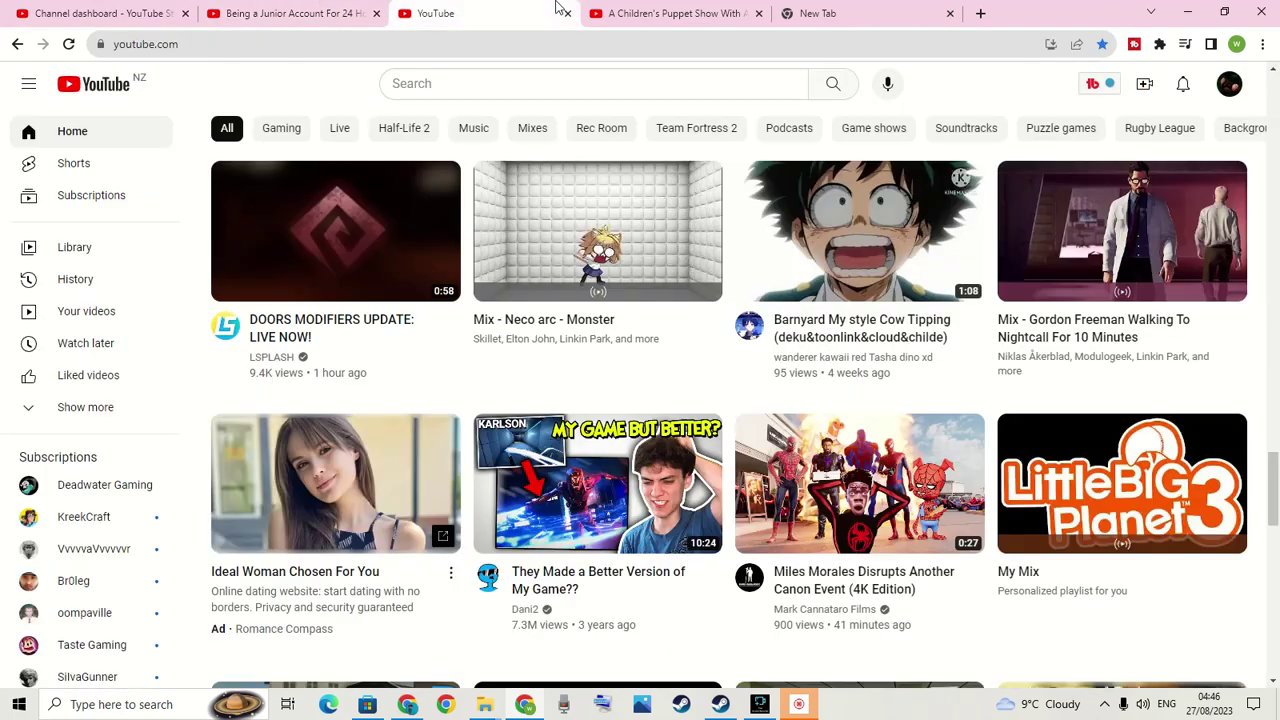
{"action": "left_click", "coordinate": [673, 13]}
{"action": "left_click", "coordinate": [540, 13]}
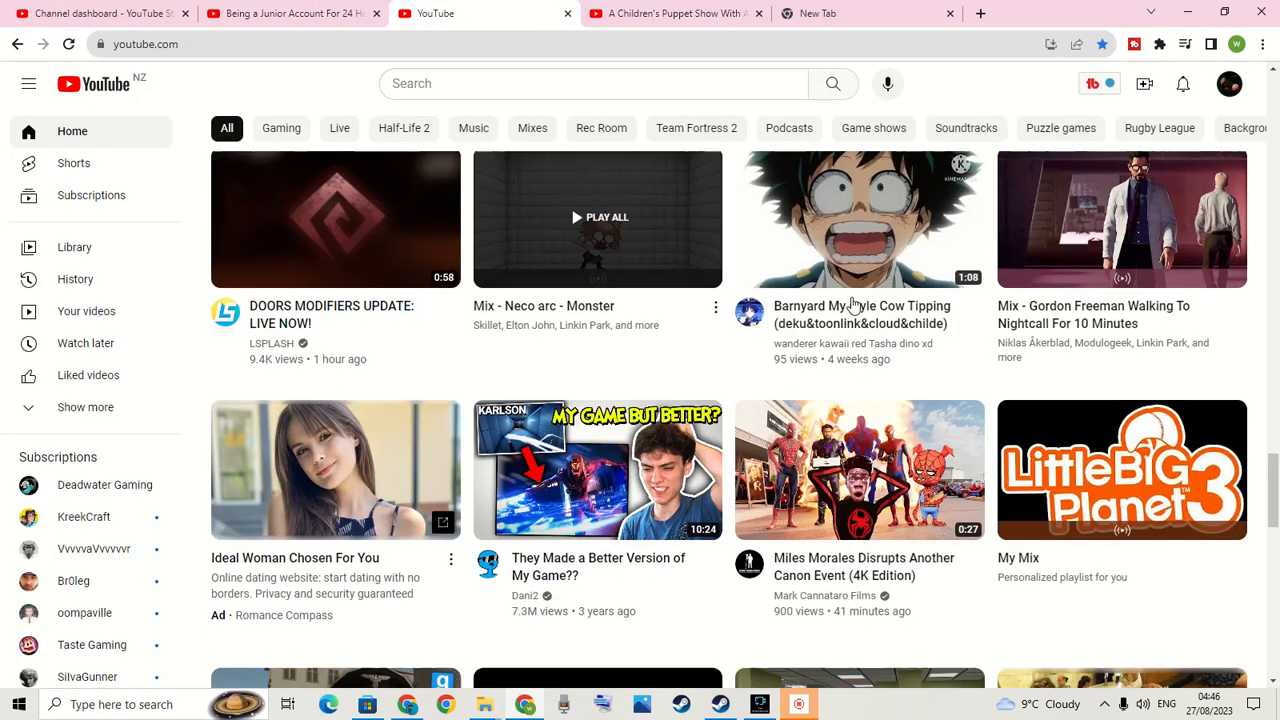
{"action": "scroll", "coordinate": [849, 306], "scroll_direction": "down", "scroll_amount": 5}
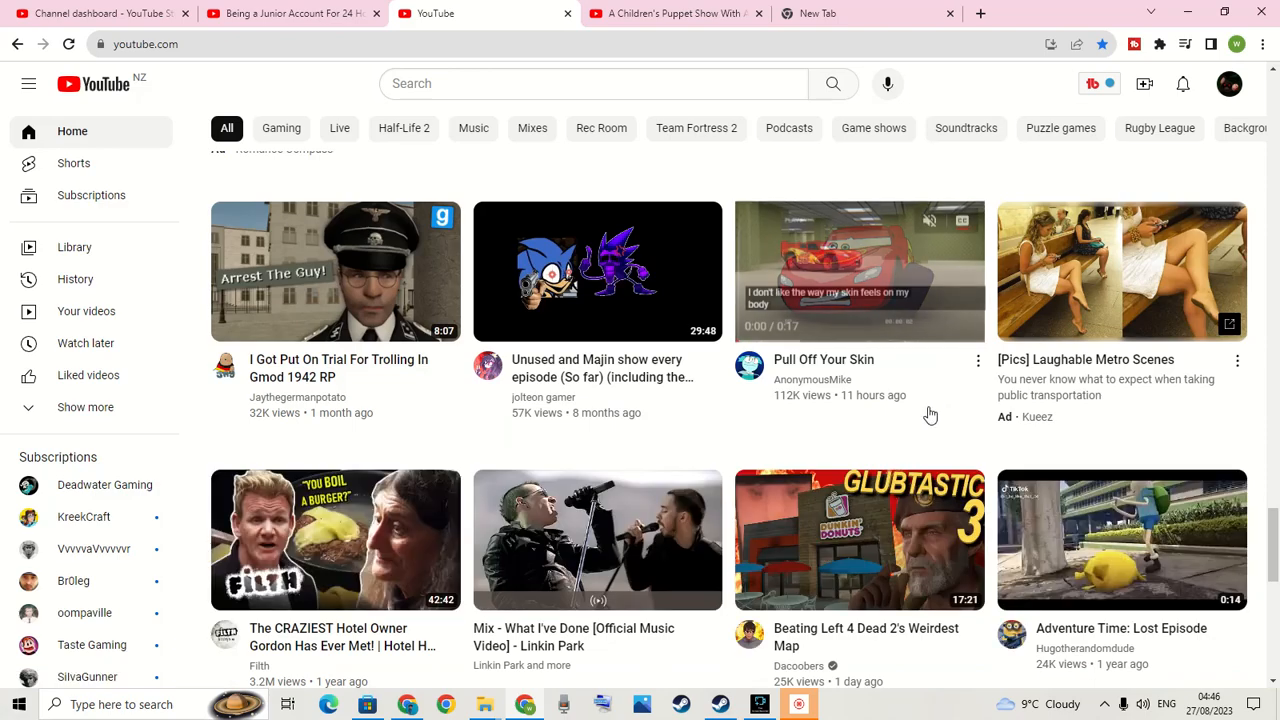
{"action": "scroll", "coordinate": [908, 476], "scroll_direction": "down", "scroll_amount": 5}
{"action": "scroll", "coordinate": [865, 520], "scroll_direction": "down", "scroll_amount": 3}
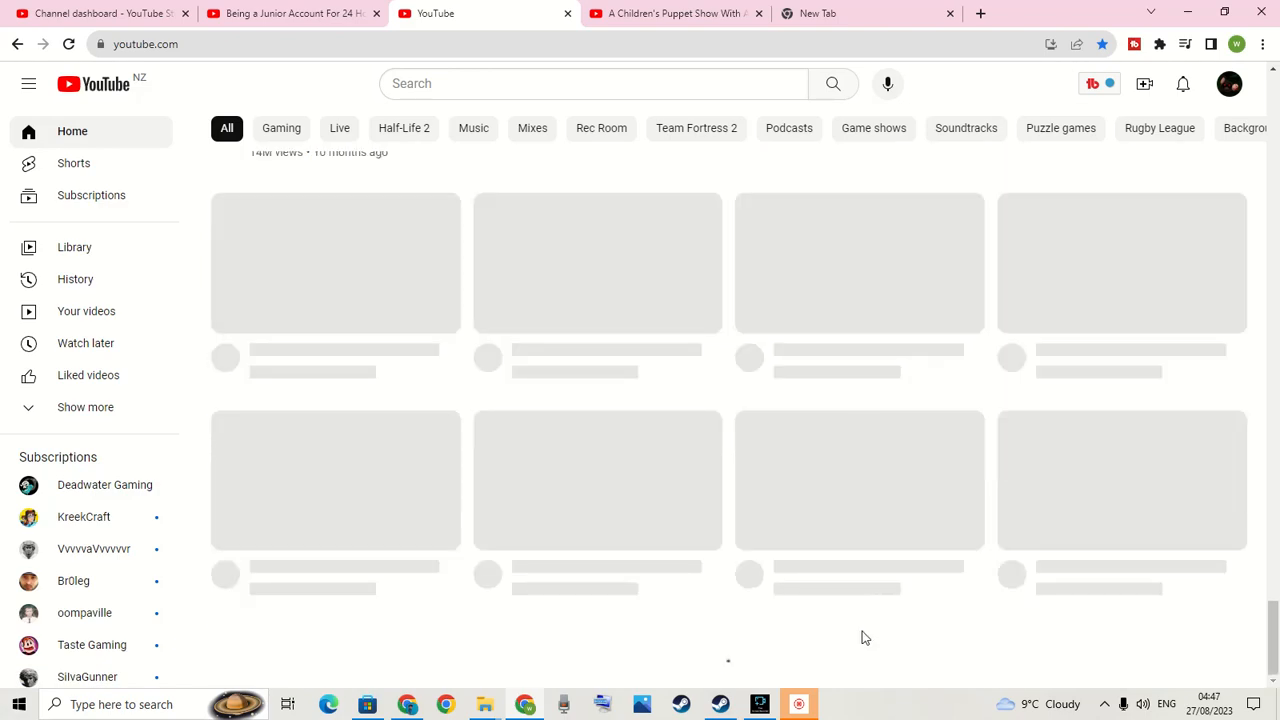
{"action": "scroll", "coordinate": [860, 636], "scroll_direction": "up", "scroll_amount": 5}
{"action": "scroll", "coordinate": [850, 645], "scroll_direction": "up", "scroll_amount": 3}
{"action": "scroll", "coordinate": [844, 660], "scroll_direction": "up", "scroll_amount": 3}
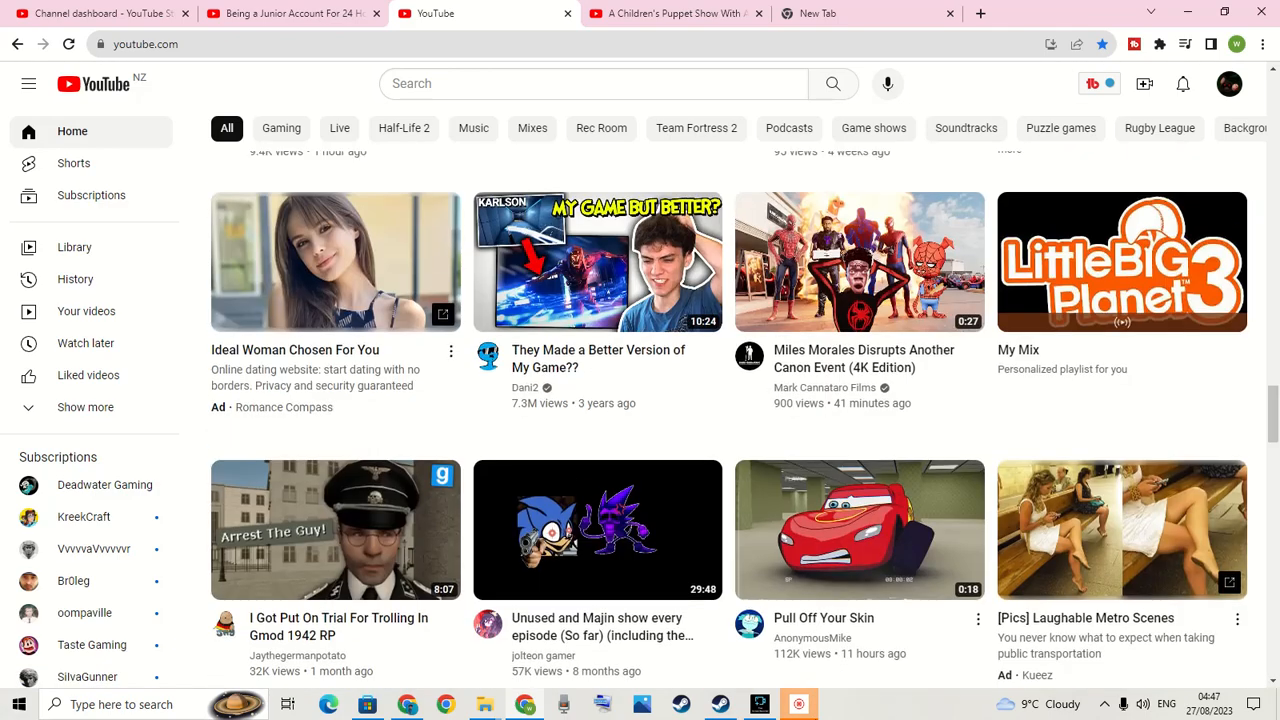
{"action": "left_click", "coordinate": [798, 706]}
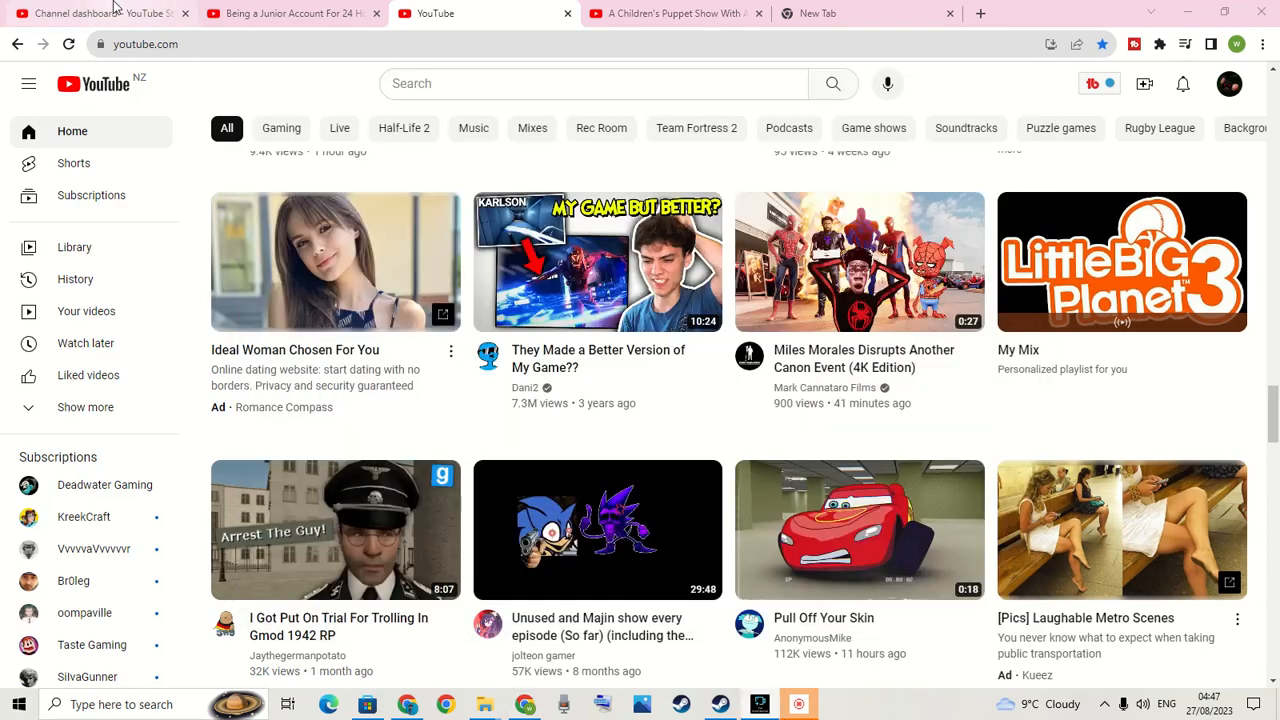
{"action": "left_click", "coordinate": [116, 10]}
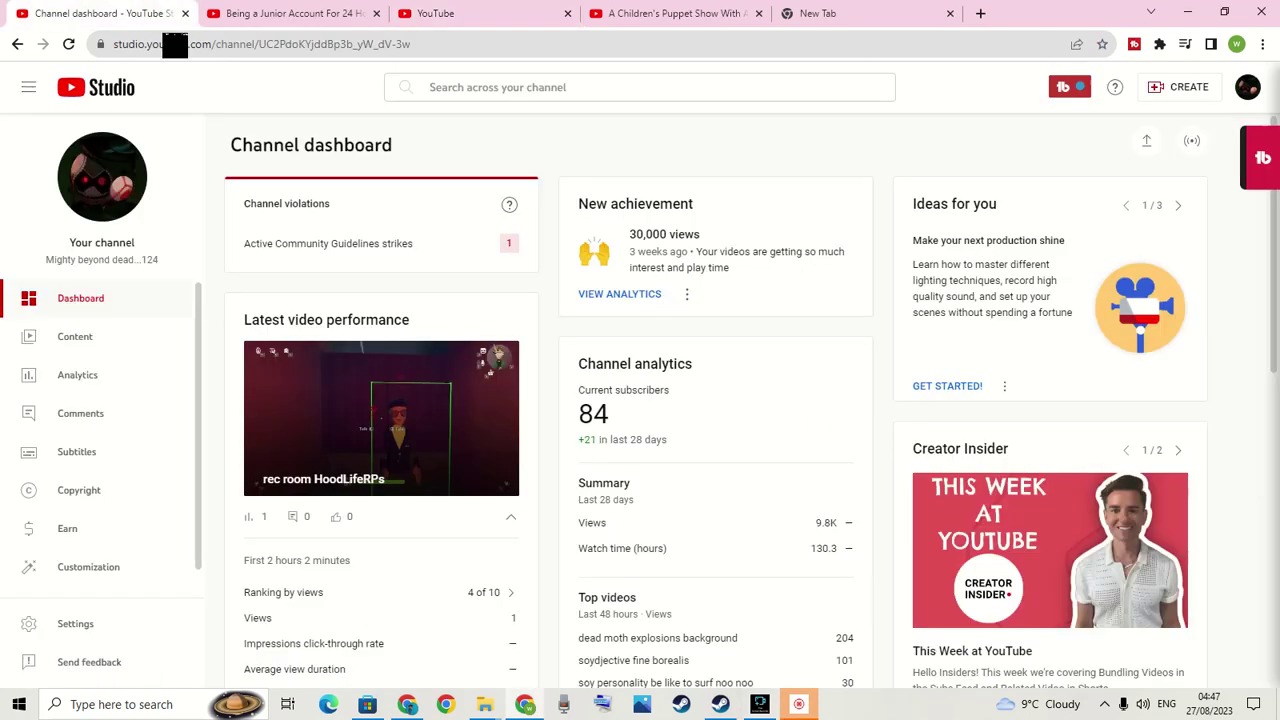
{"action": "left_click", "coordinate": [759, 706]}
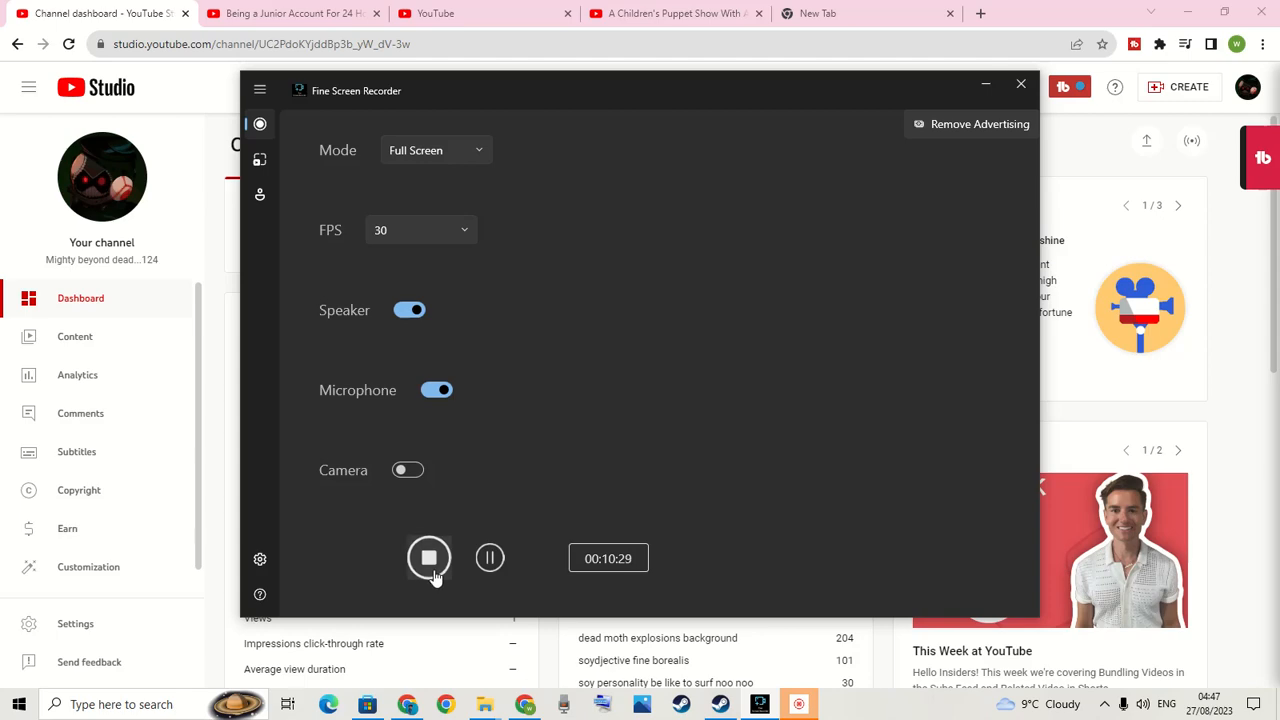